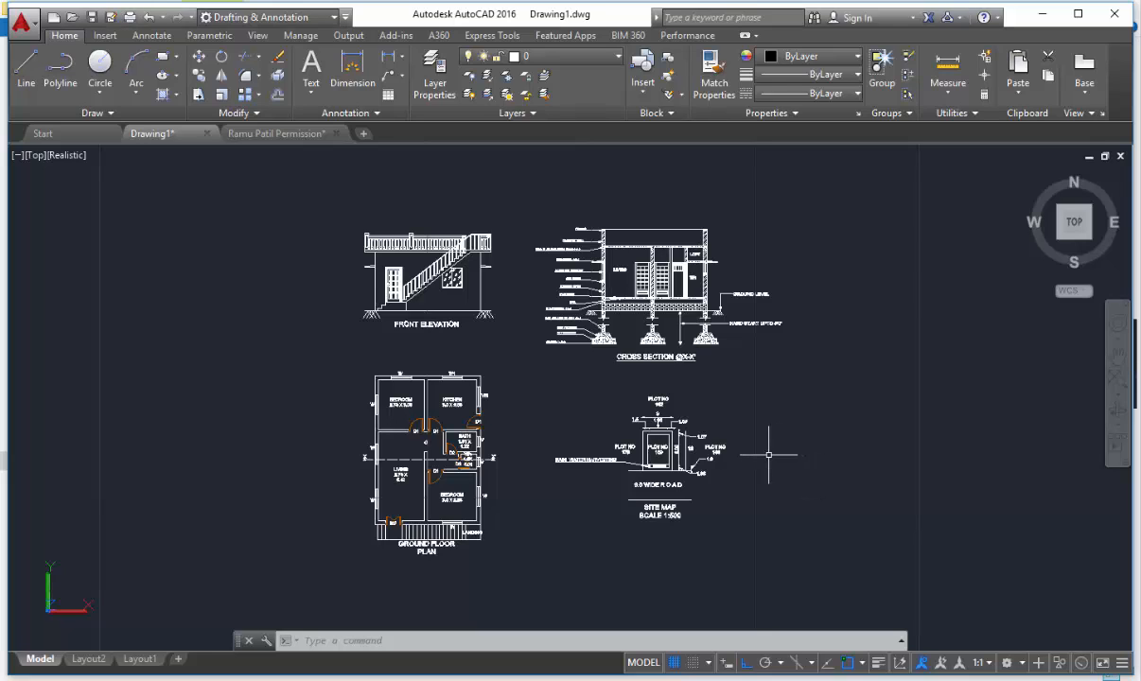
# - Switch from model space to the Layout1 sheet showing the house drawings
pyautogui.scroll(2, 720, 440)
pyautogui.scroll(-3, 689, 428)
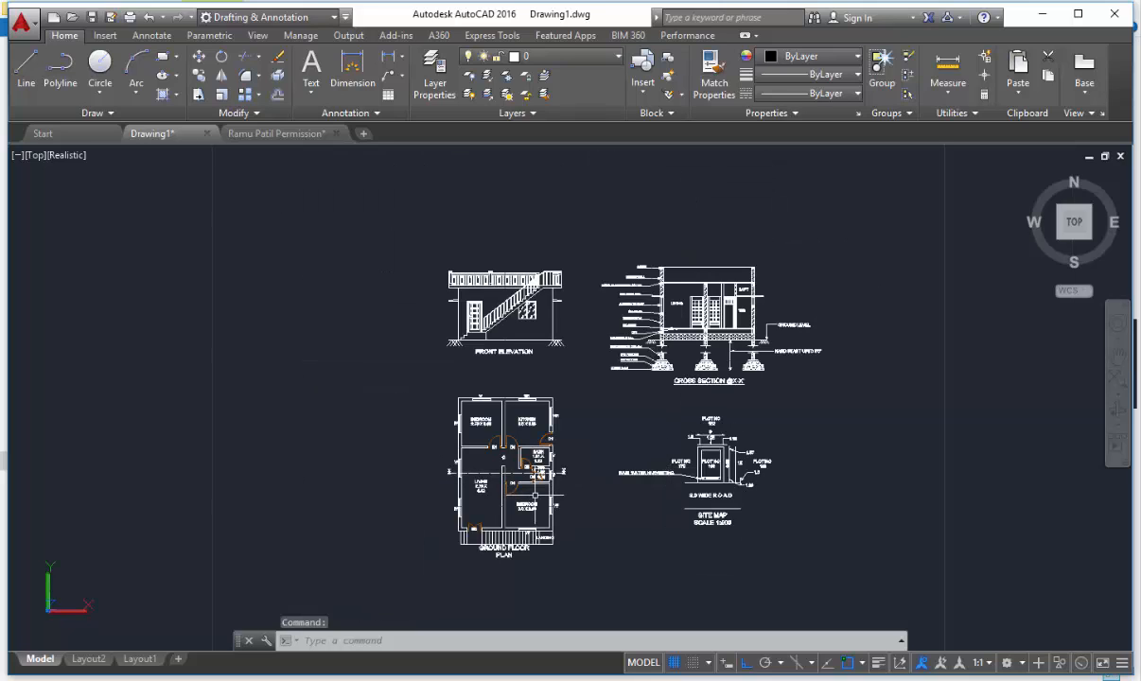
pyautogui.scroll(2, 689, 440)
pyautogui.scroll(-3, 689, 440)
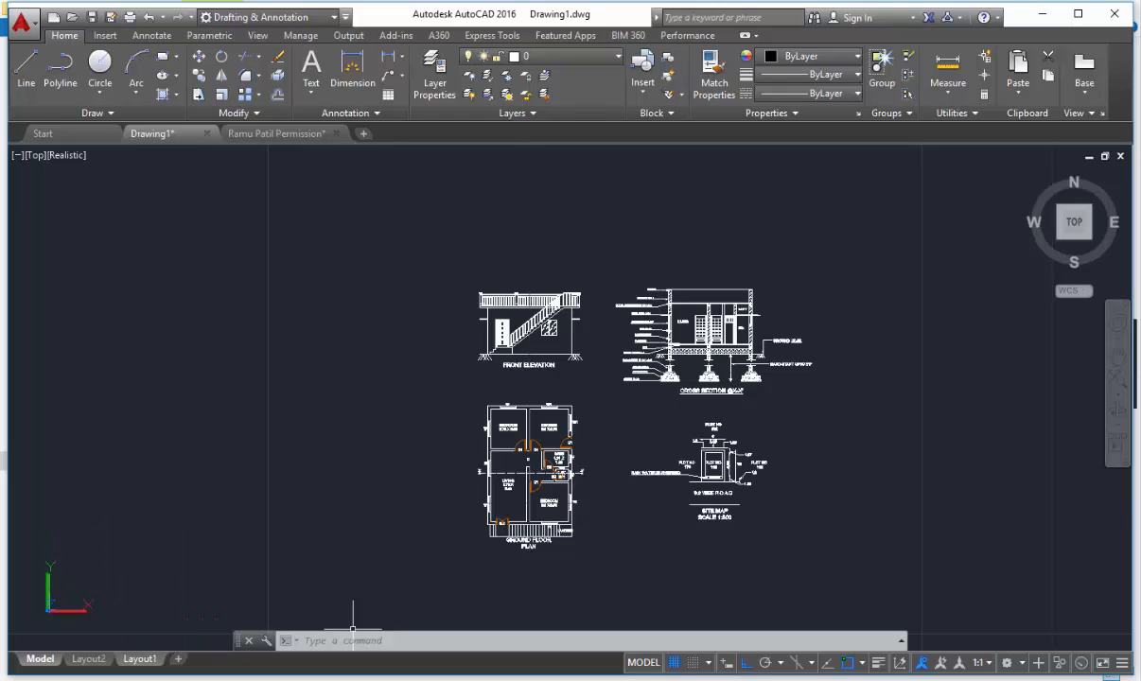
pyautogui.moveTo(140, 659)
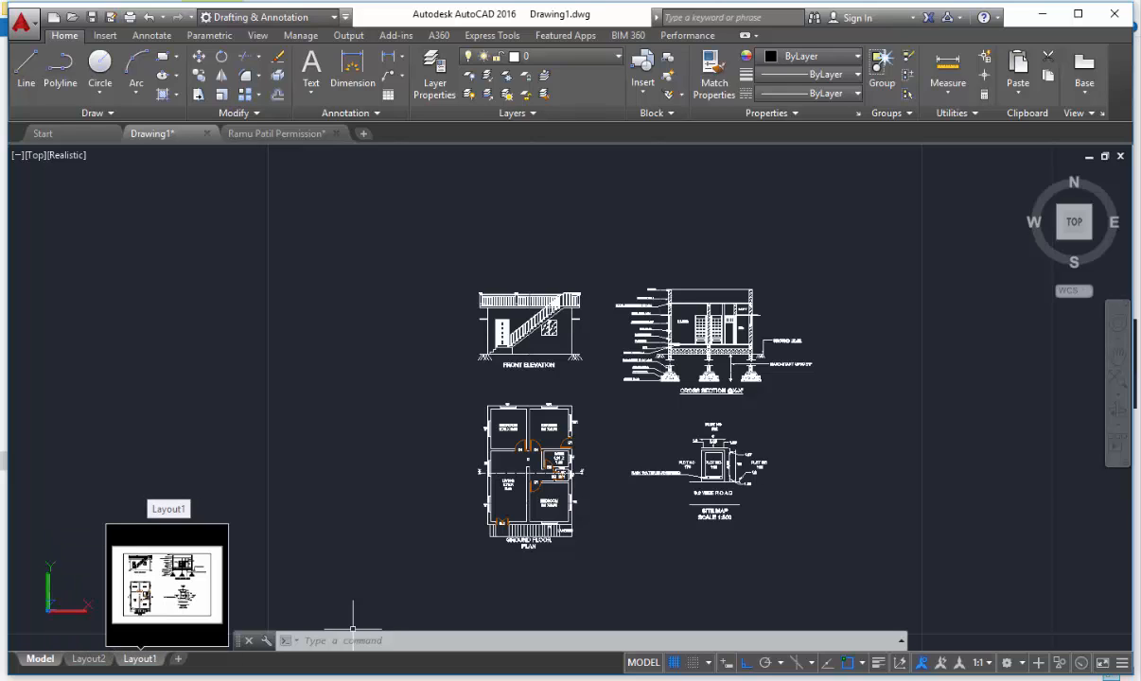
pyautogui.click(166, 582)
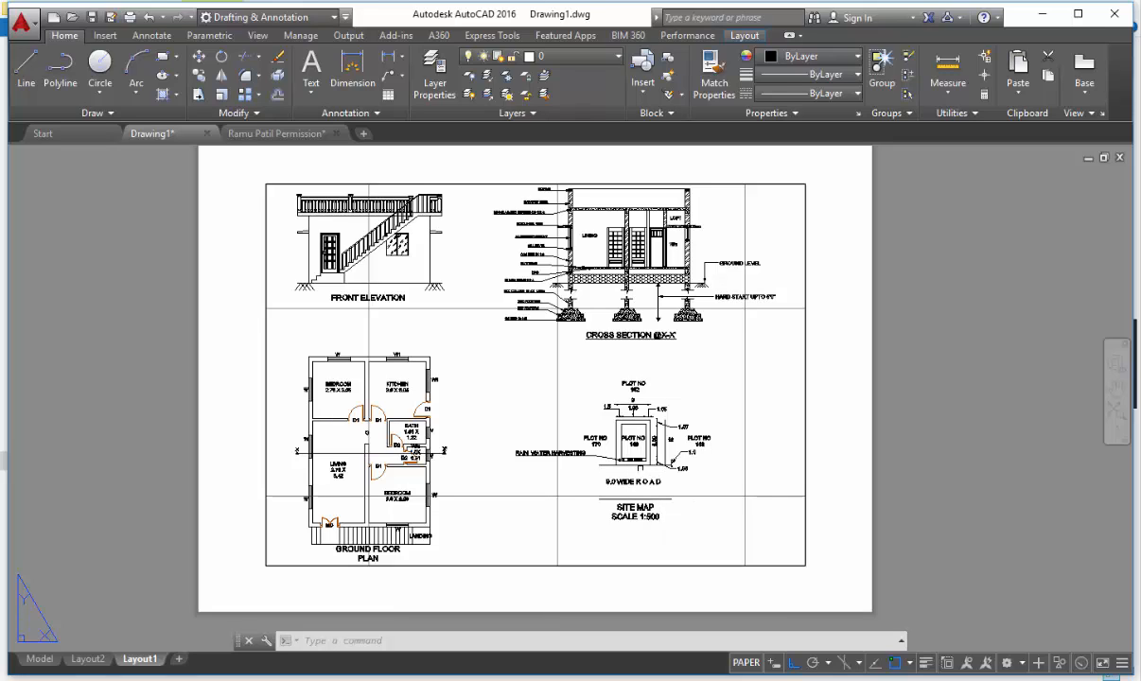
pyautogui.moveTo(697, 469); pyautogui.dragTo(707, 482, button='middle')
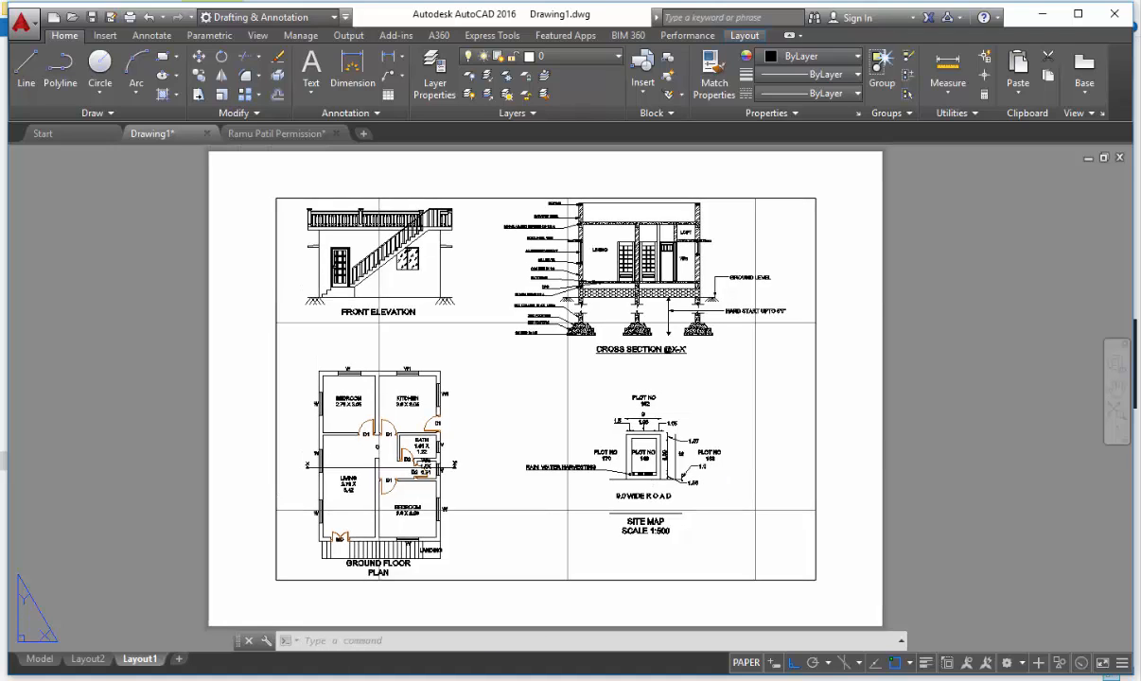
# - Activate the viewport on Layout1 and zoom its contents to the drawing extents
pyautogui.doubleClick(727, 492)
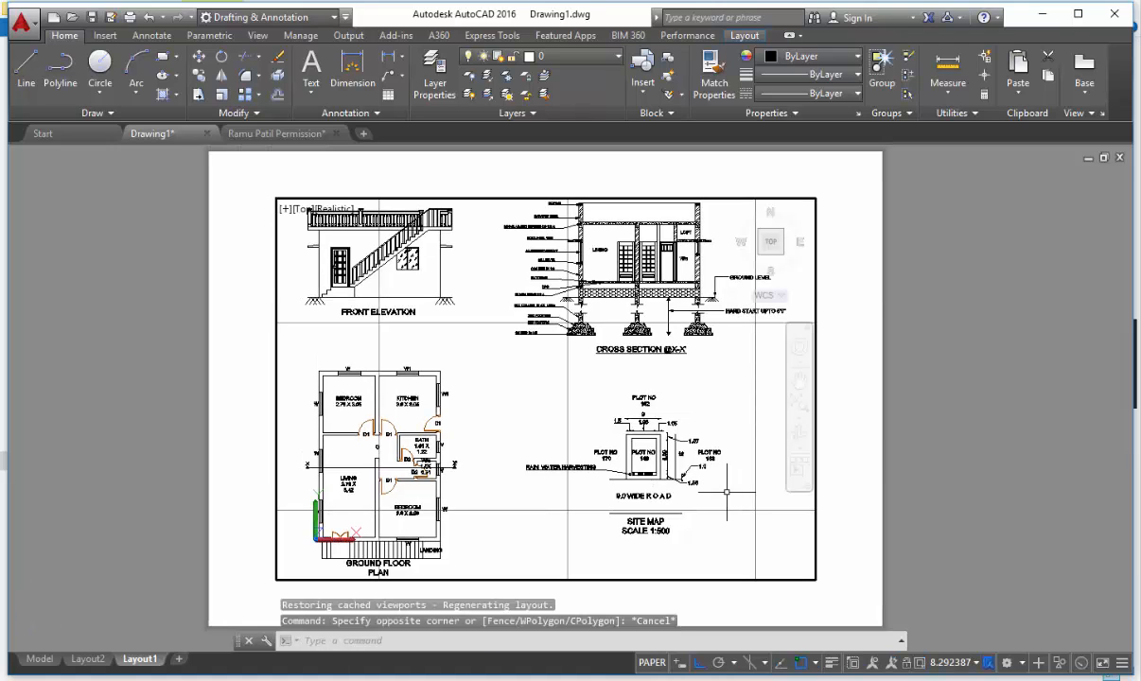
pyautogui.scroll(-4, 726, 492)
pyautogui.scroll(3, 549, 485)
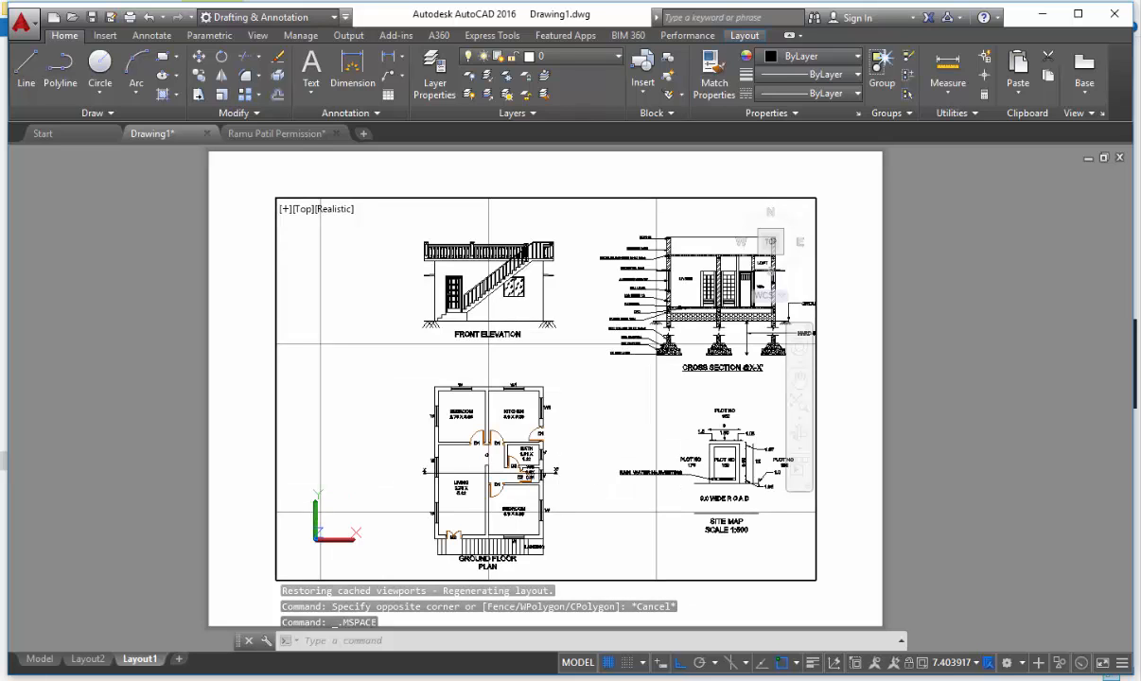
pyautogui.scroll(-1, 573, 484)
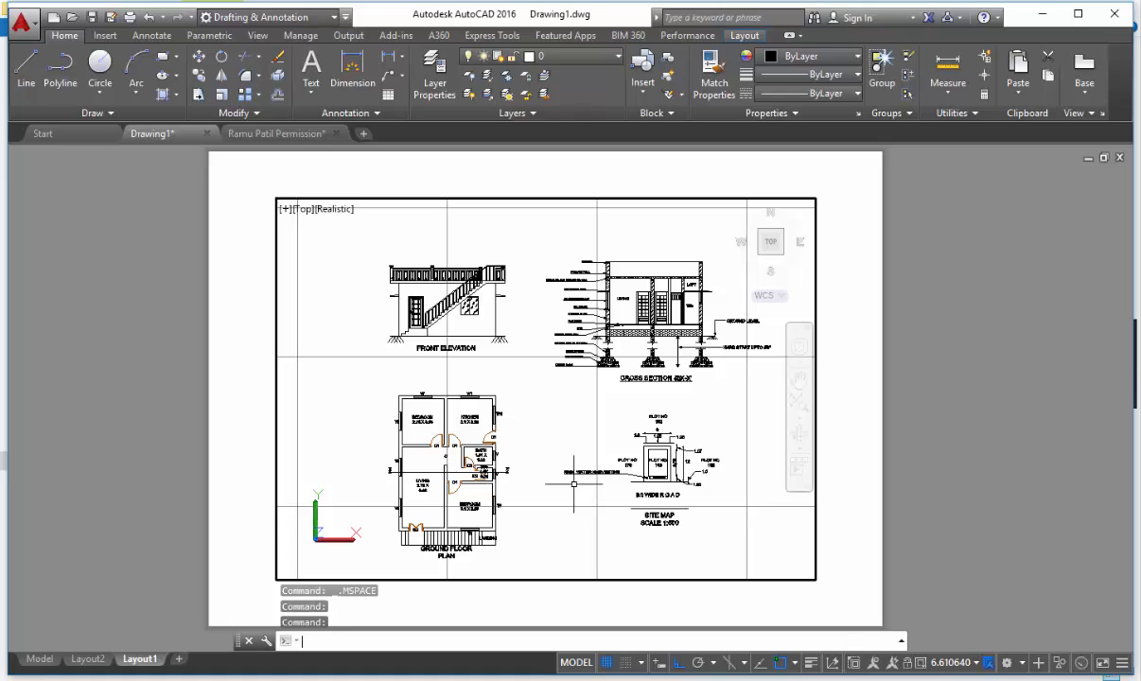
pyautogui.write('z')
pyautogui.press('Return')
pyautogui.write('e')
pyautogui.press('Return')
# - Draw a small rectangle inside the viewport, between the ground floor plan and the site map
pyautogui.write('re')
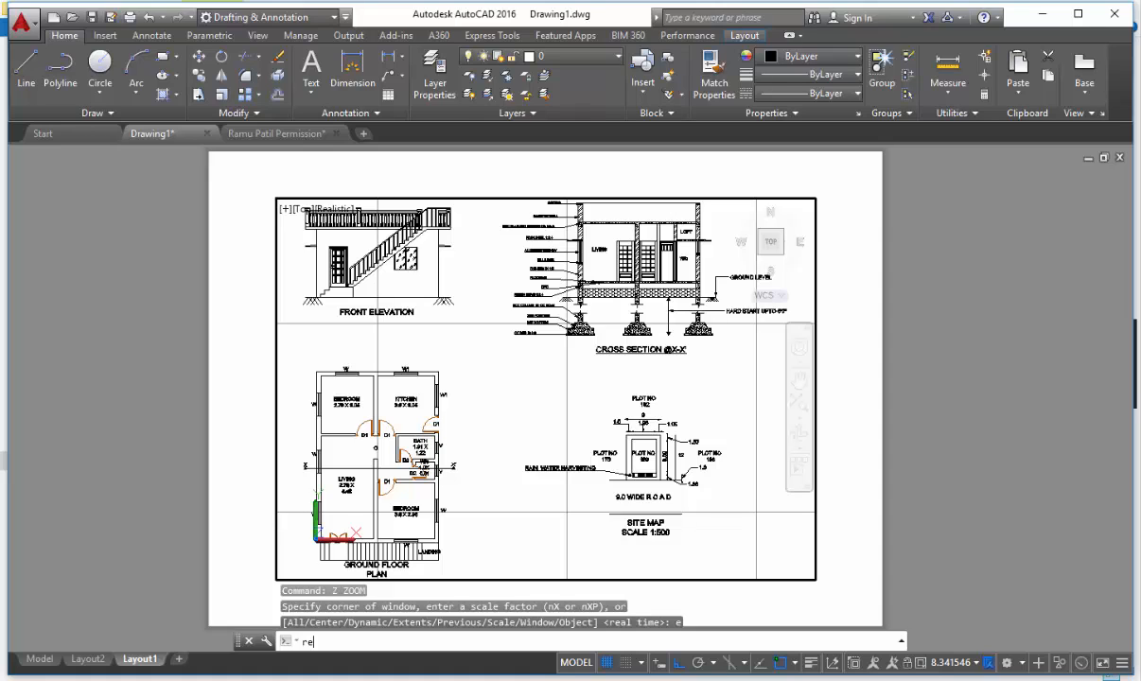
pyautogui.write('c')
pyautogui.press('Return')
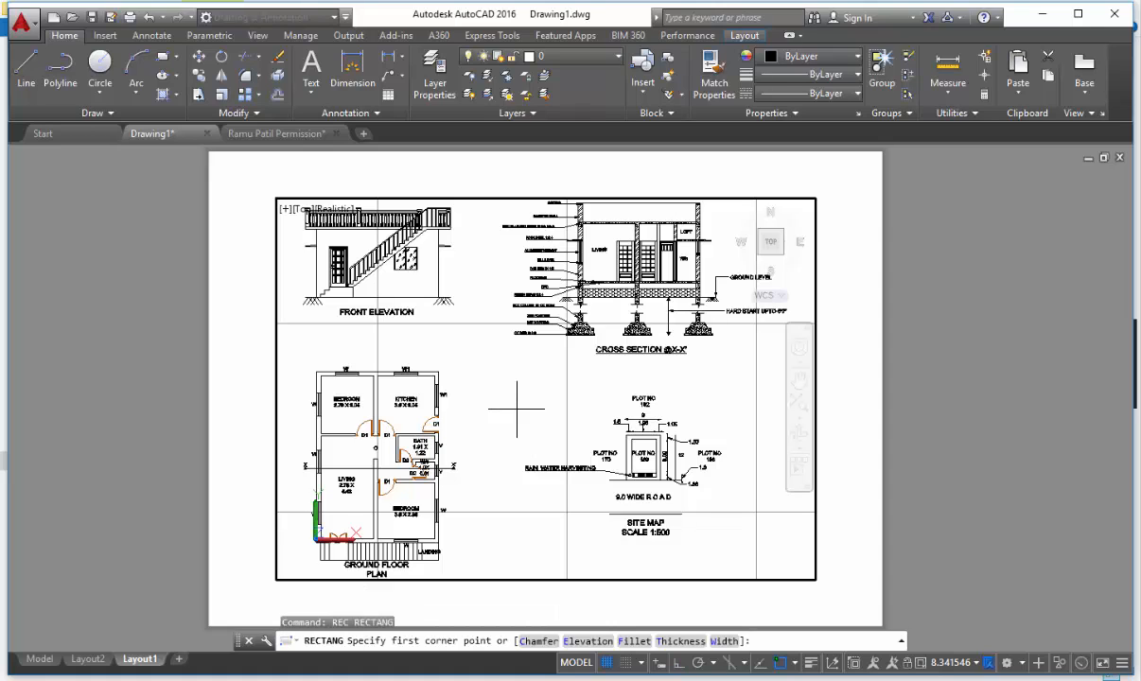
pyautogui.click(516, 407)
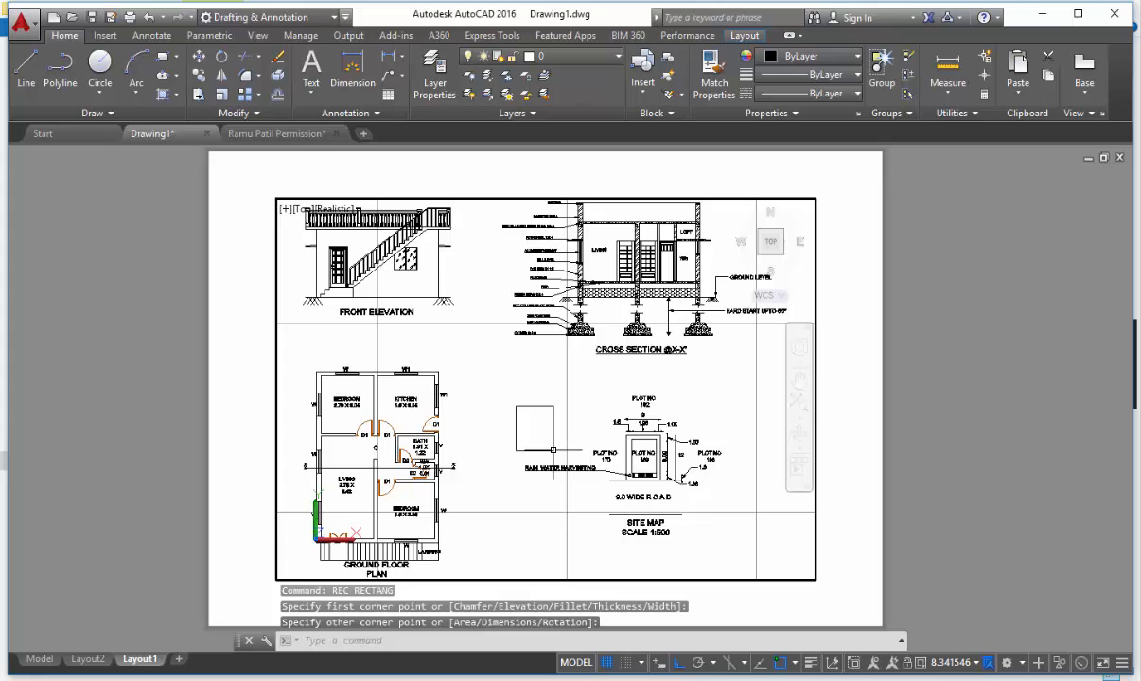
# - Return to model space and erase the small rectangle beside the site map
pyautogui.click(40, 660)
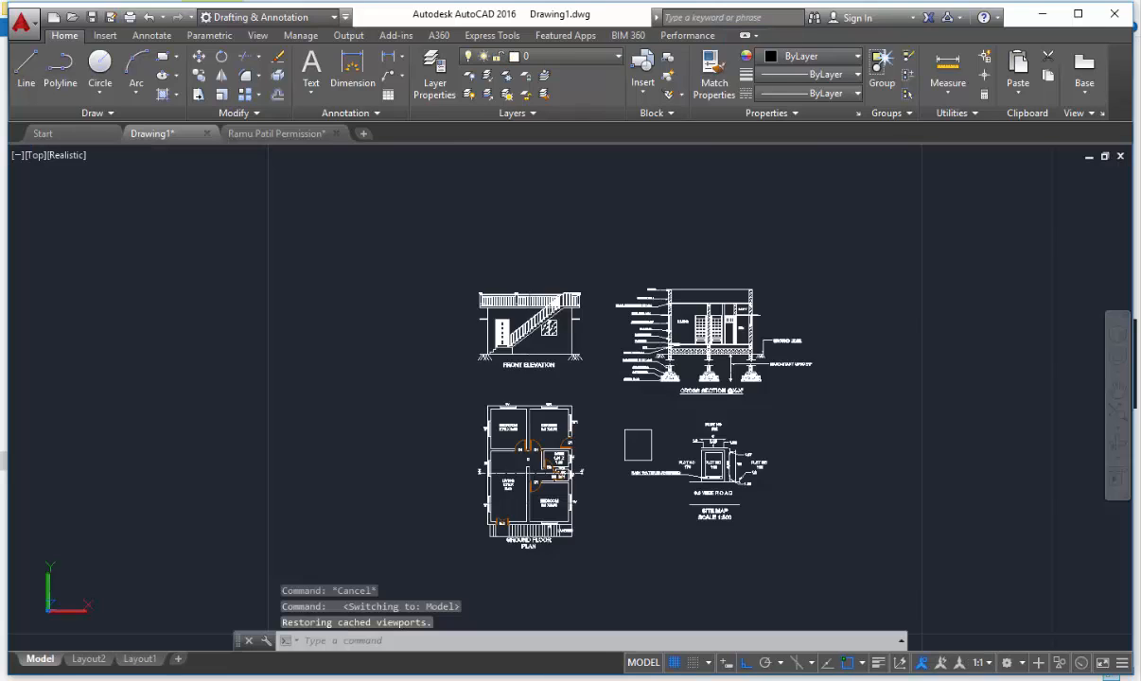
pyautogui.scroll(10, 633, 453)
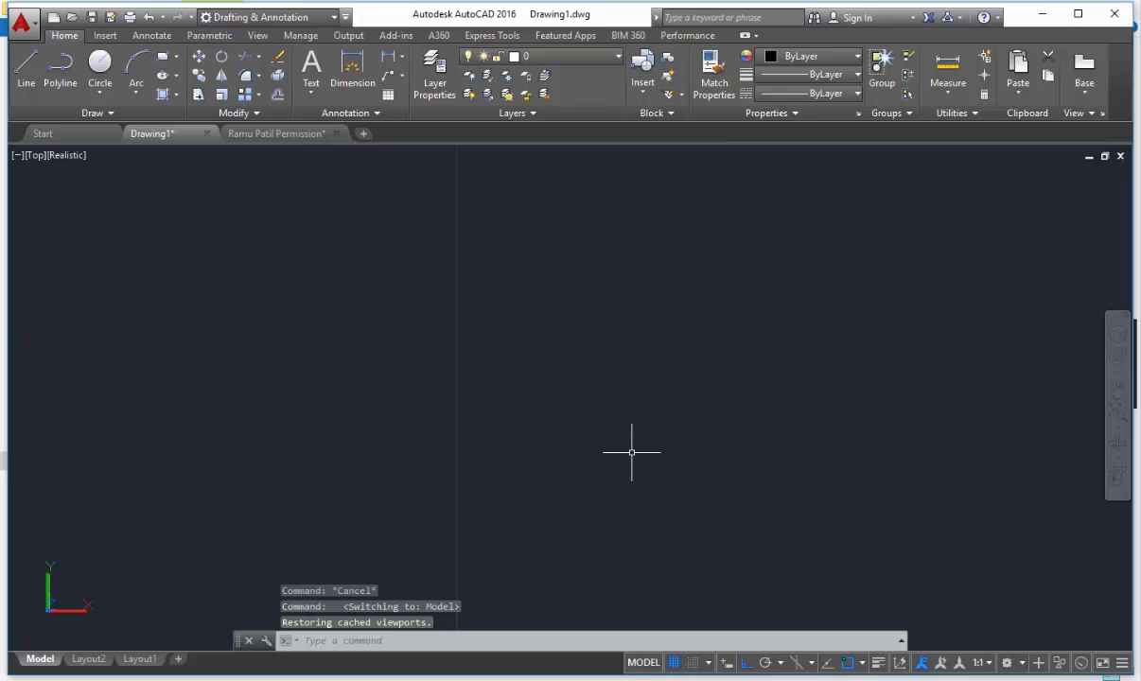
pyautogui.scroll(-10, 614, 479)
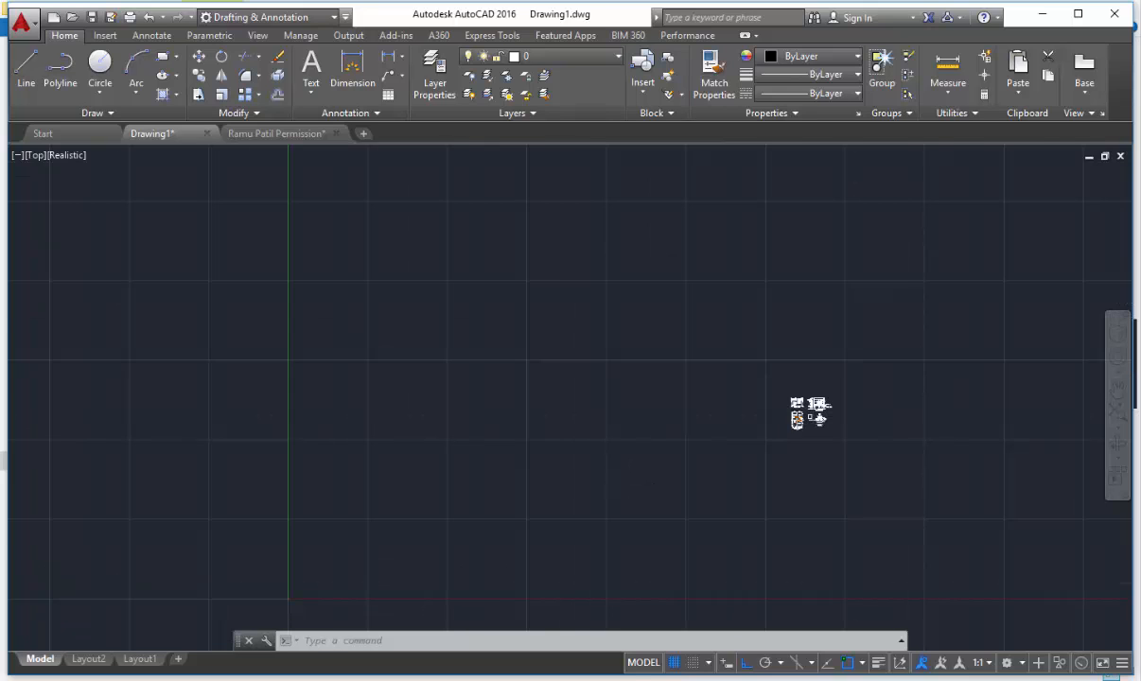
pyautogui.scroll(3, 636, 483)
pyautogui.moveTo(951, 364)
pyautogui.mouseDown(button='middle')
pyautogui.moveTo(811, 439)
pyautogui.moveTo(708, 452)
pyautogui.mouseUp(button='middle')
pyautogui.scroll(5, 810, 432)
pyautogui.scroll(2, 821, 437)
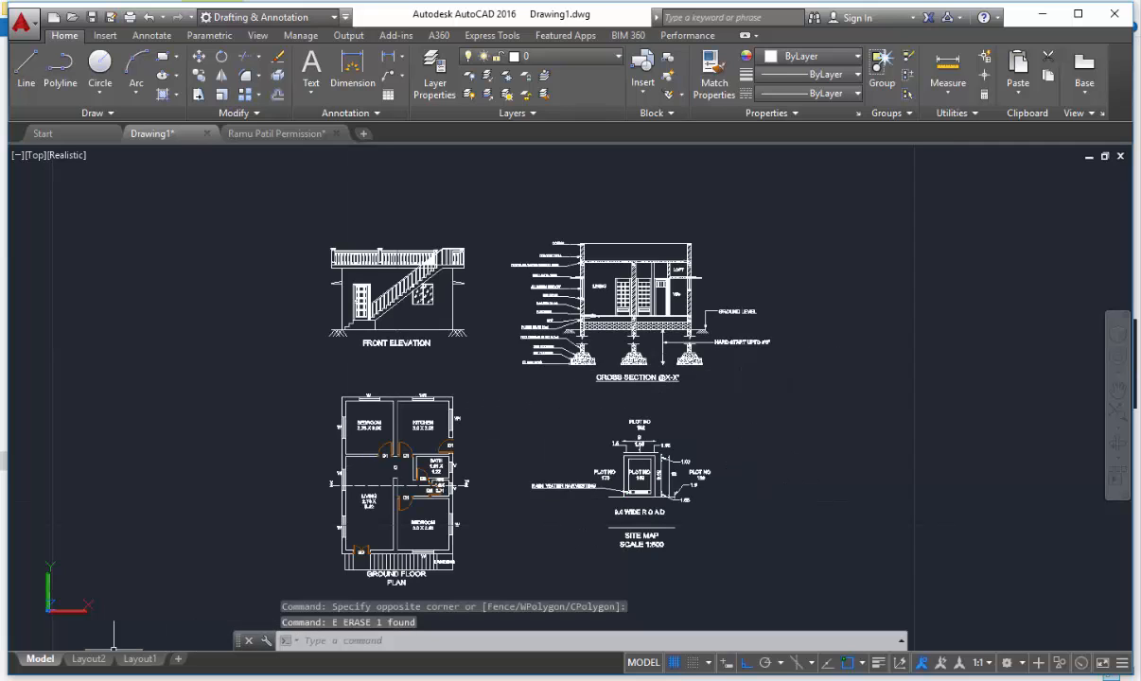
# - Go back to Layout1, fit the drawings within the viewport with some margin and return to paper space
pyautogui.click(140, 659)
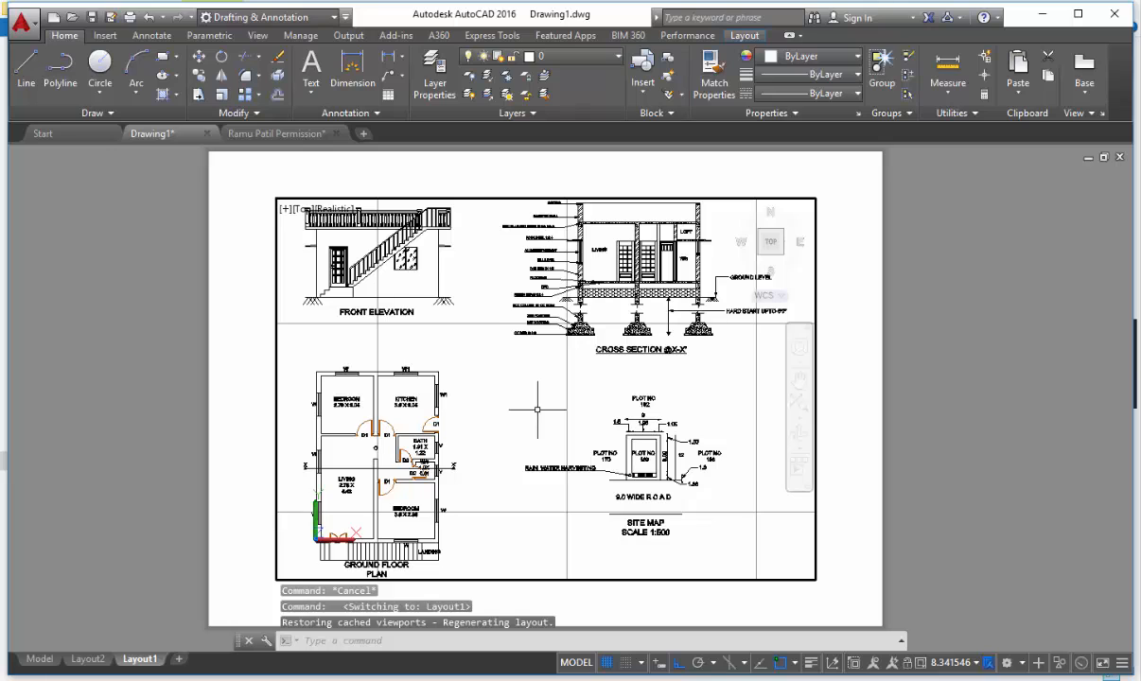
pyautogui.scroll(-2, 536, 409)
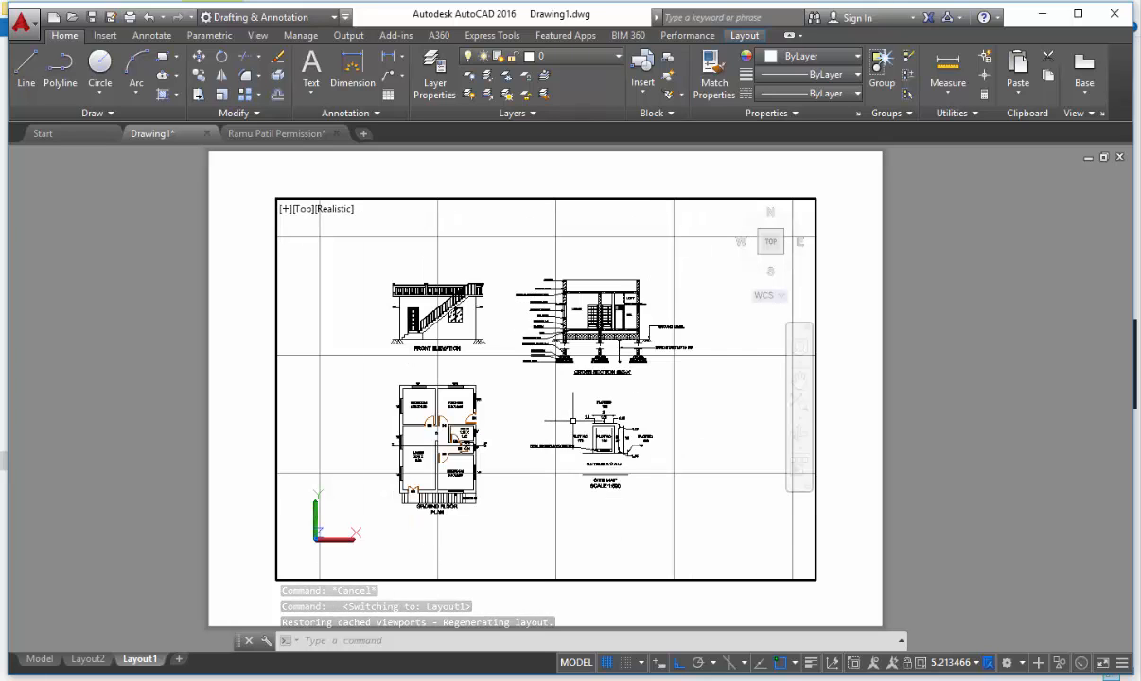
pyautogui.scroll(1, 537, 409)
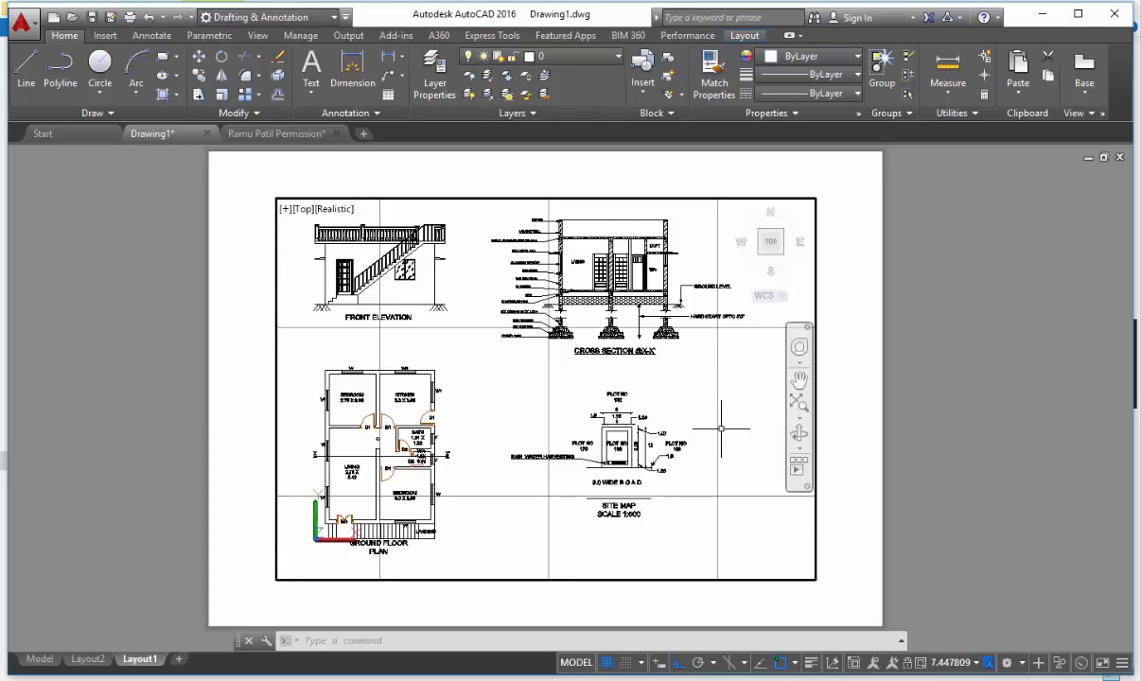
pyautogui.doubleClick(832, 460)
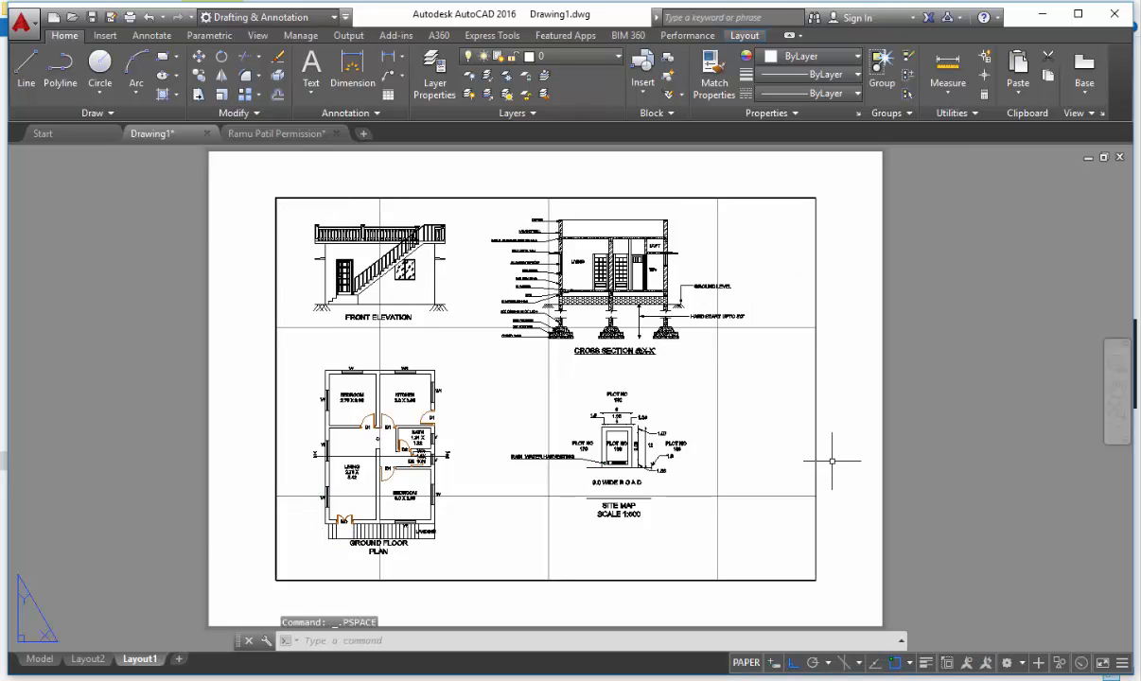
pyautogui.moveTo(832, 461); pyautogui.dragTo(785, 480, button='middle')
pyautogui.scroll(-2, 776, 470)
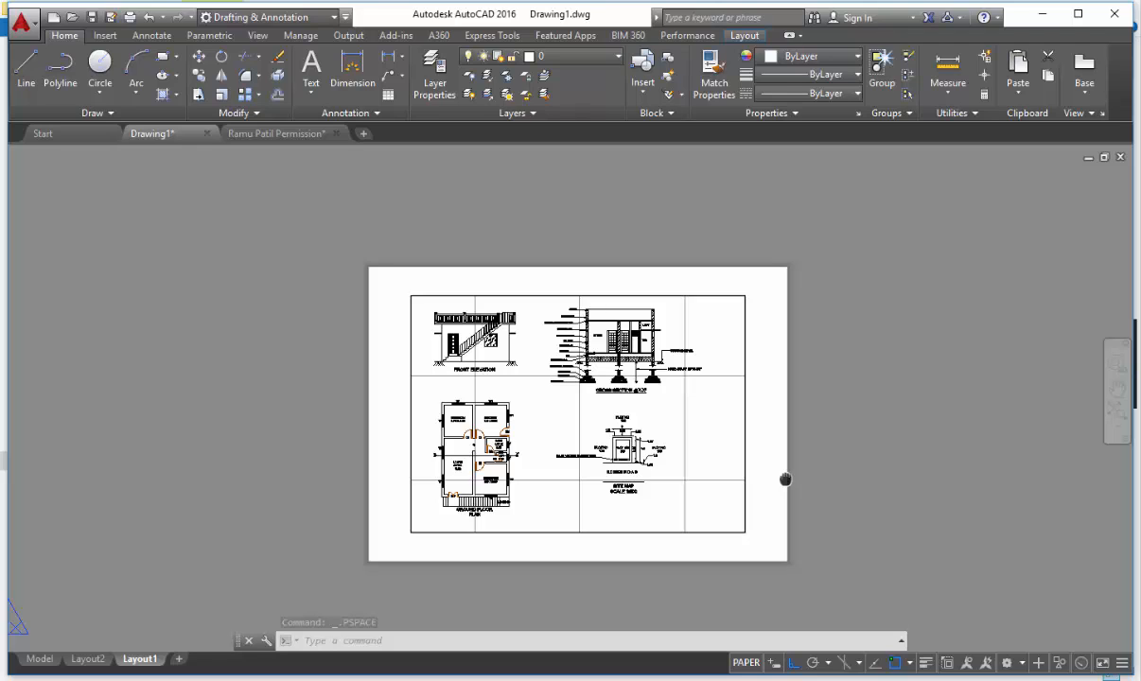
pyautogui.moveTo(786, 480); pyautogui.dragTo(782, 478, button='middle')
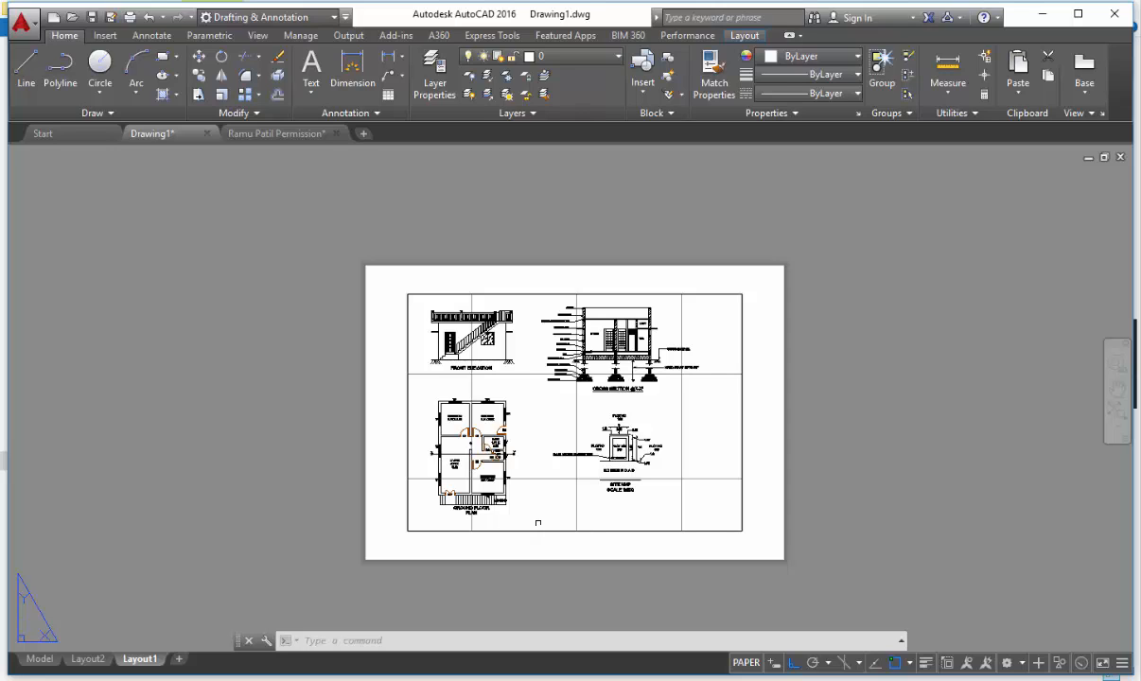
# - Erase the viewport from Layout1, leaving an empty sheet
pyautogui.click(748, 541)
pyautogui.click(679, 494)
pyautogui.write('e')
pyautogui.press('Return')
pyautogui.scroll(-2, 678, 494)
pyautogui.scroll(2, 596, 522)
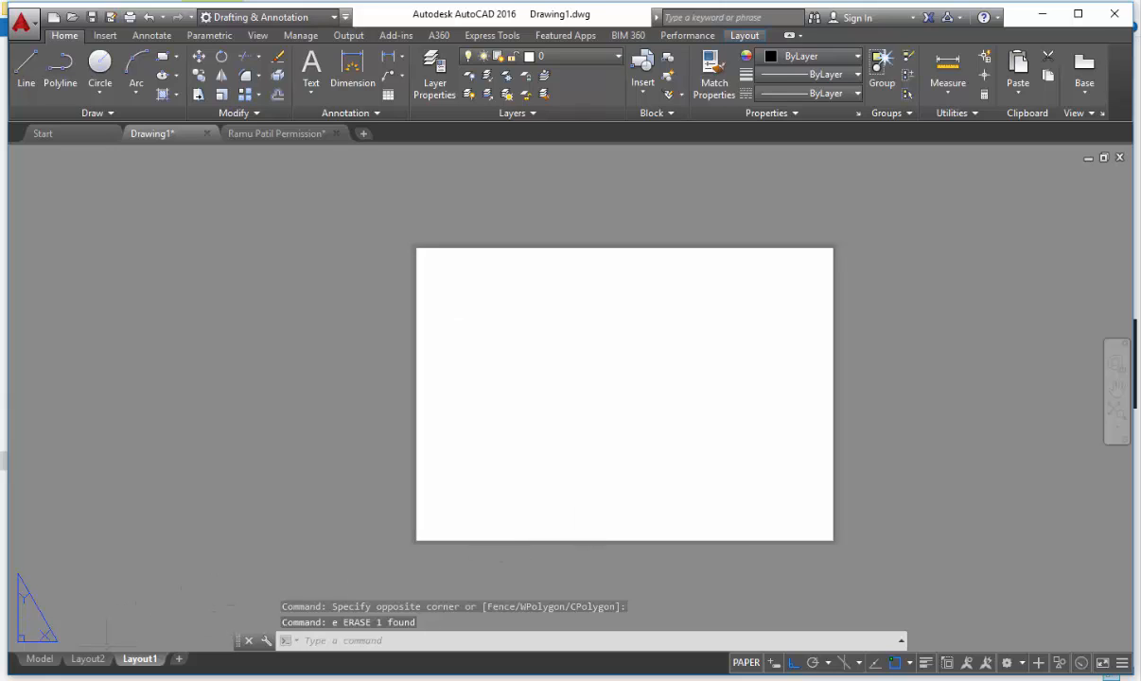
# - Draw a tall rectangle along the sheet's right edge and a wide rectangle along its bottom edge
pyautogui.click(140, 659)
pyautogui.moveTo(597, 460); pyautogui.dragTo(459, 466, button='middle')
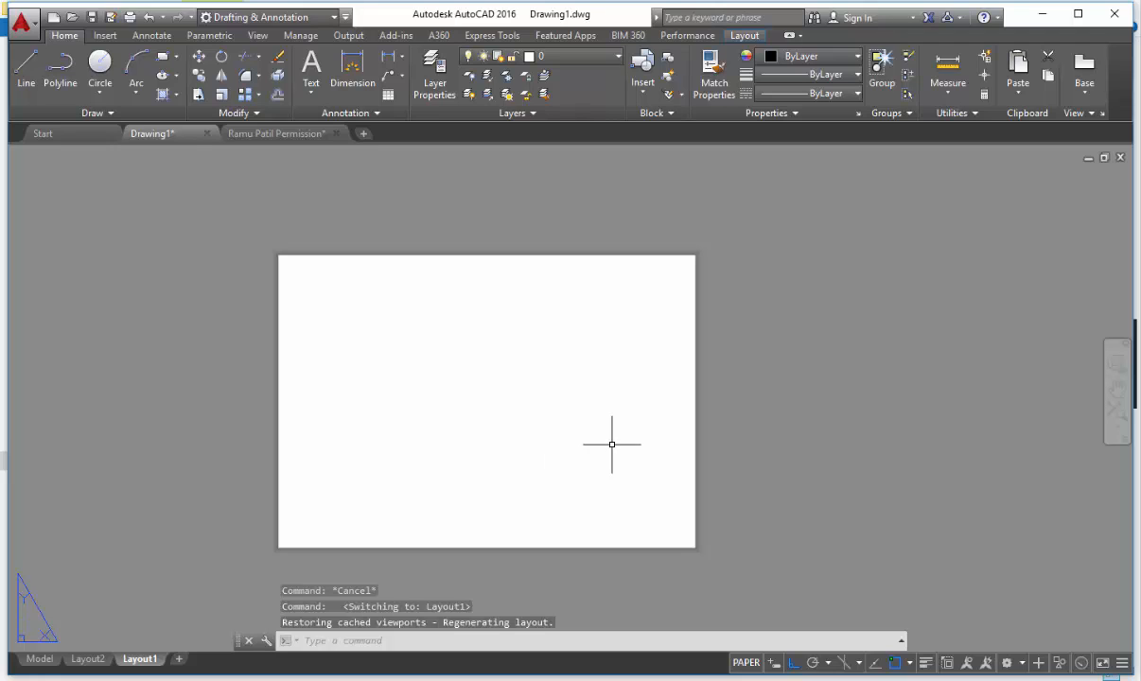
pyautogui.write('rec')
pyautogui.press('Return')
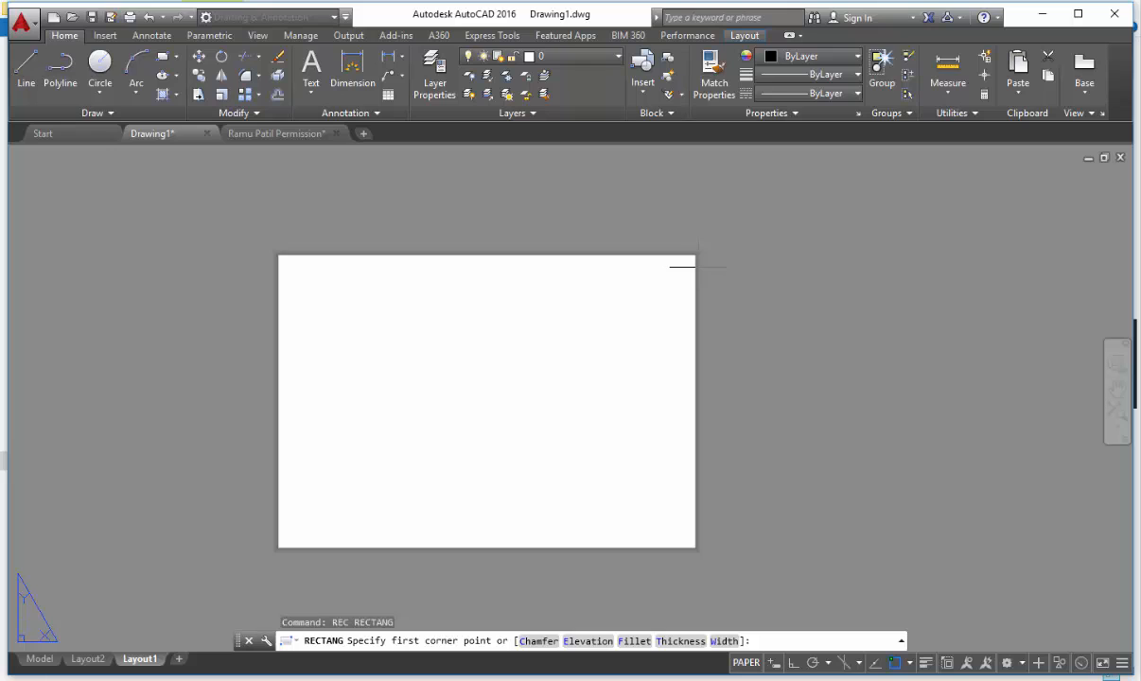
pyautogui.click(685, 263)
pyautogui.click(596, 534)
pyautogui.press('Return')
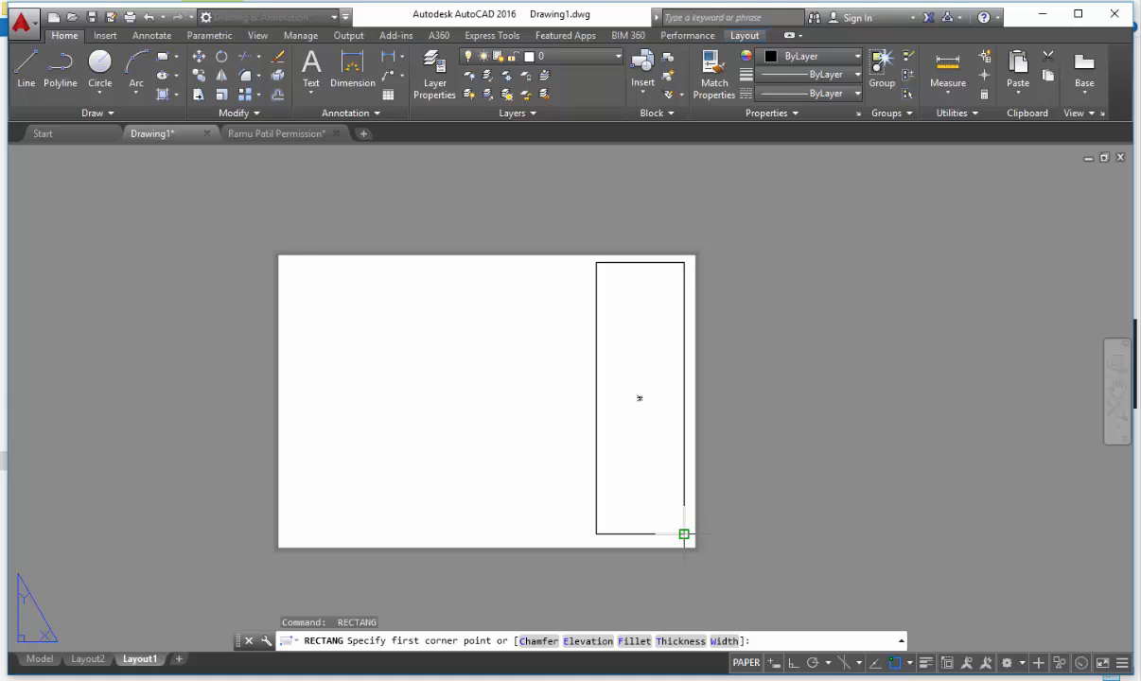
pyautogui.press('Escape')
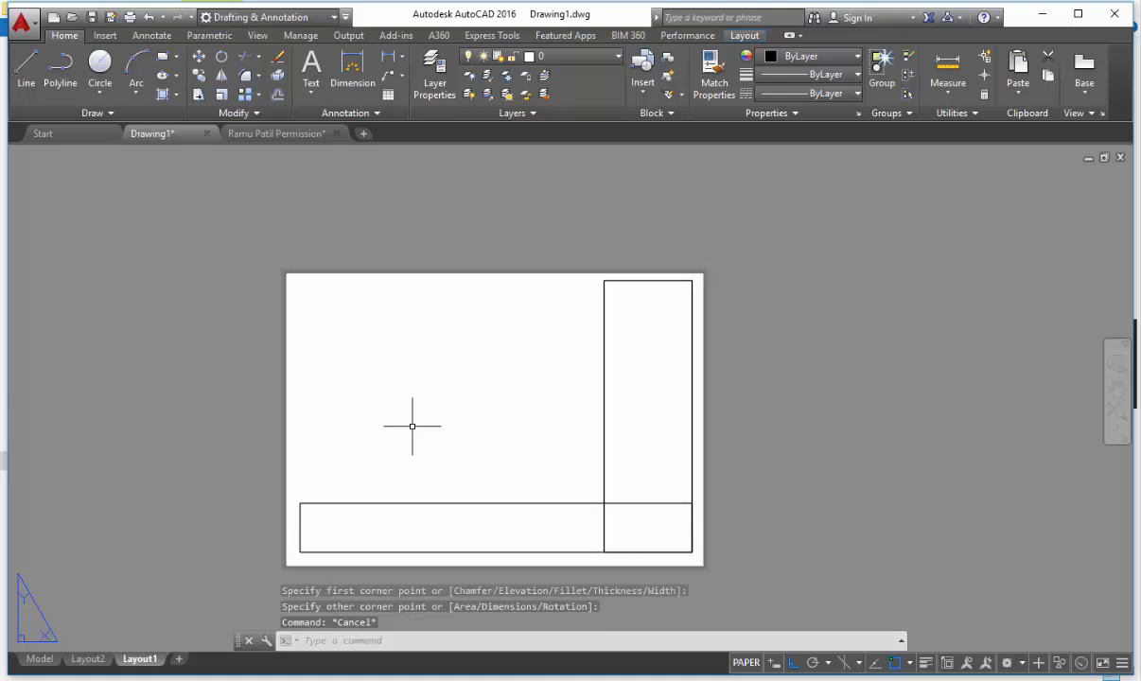
# - Draw a vertical border line from the wide rectangle's upper-left corner up to near the sheet's top edge
pyautogui.write('l')
pyautogui.press('Return')
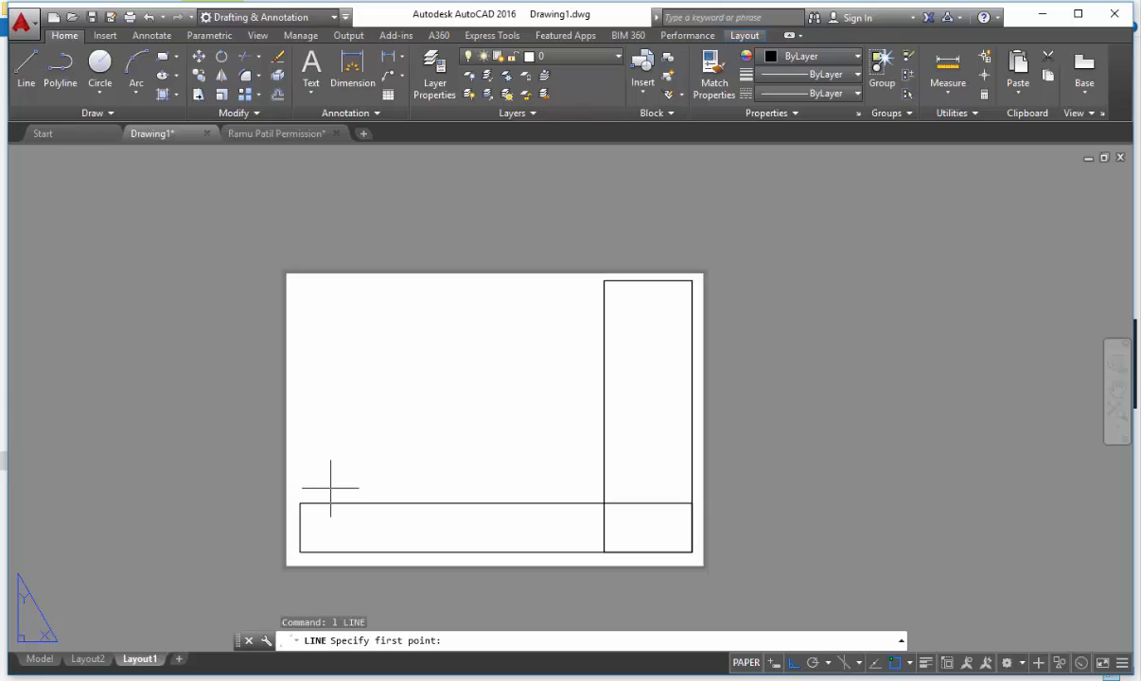
pyautogui.click(300, 503)
pyautogui.click(300, 277)
pyautogui.press('Escape')
# - Try to draw the top border line from the tall rectangle's upper-left corner to the vertical line's upper end
pyautogui.press('Return')
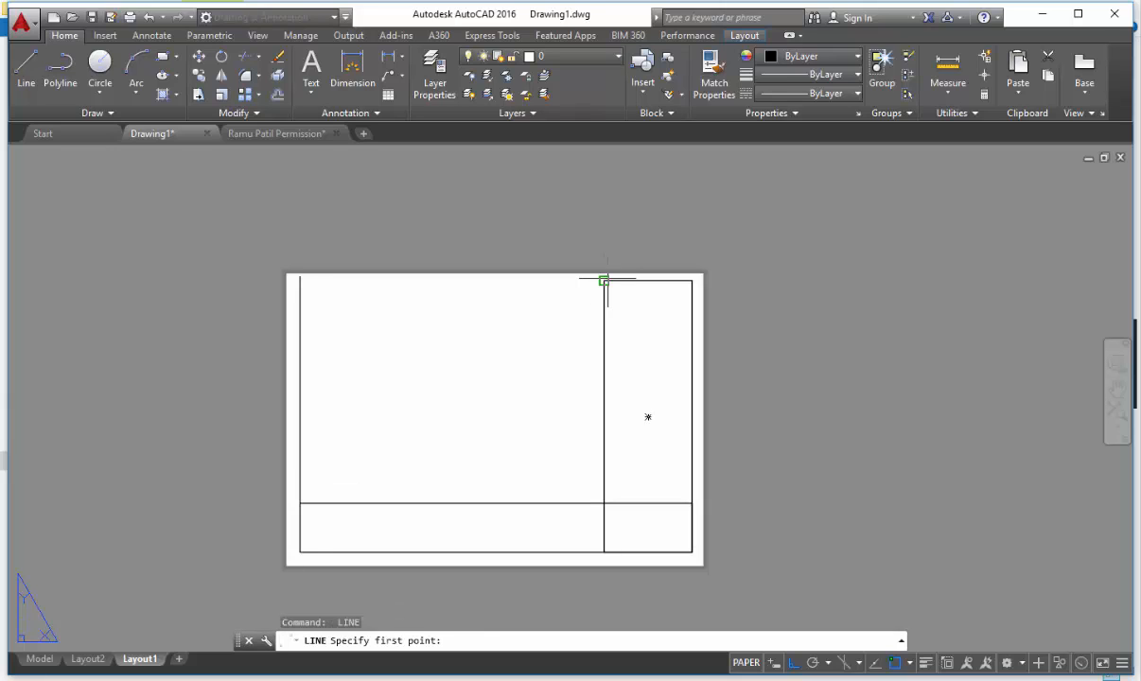
pyautogui.click(603, 281)
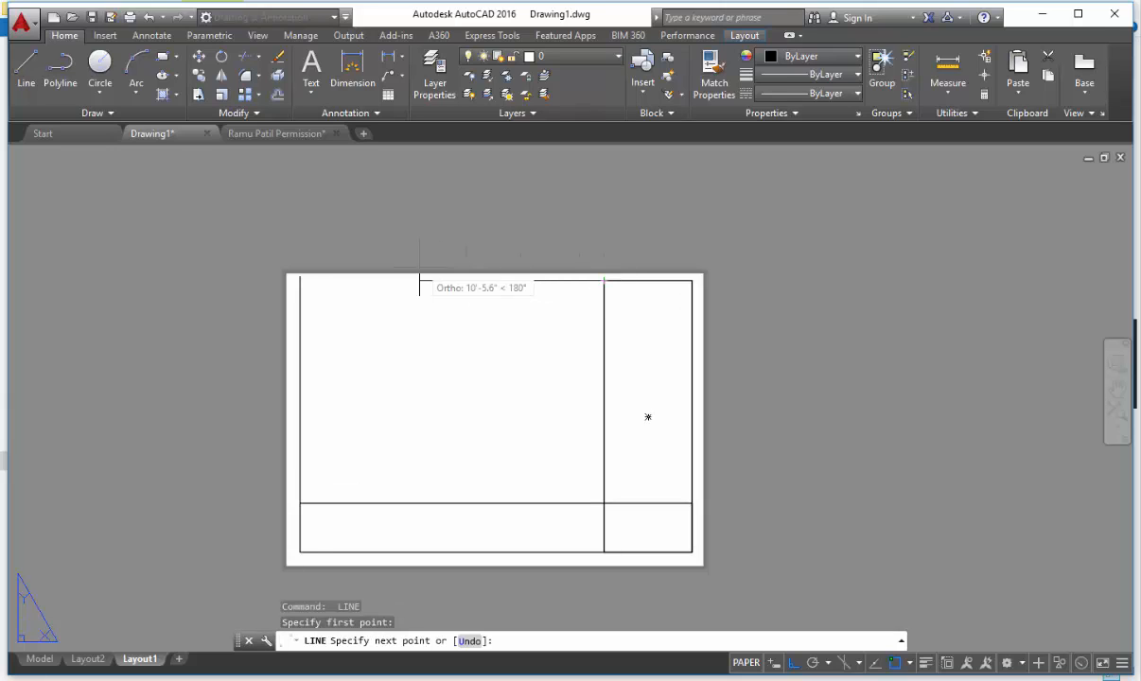
pyautogui.click(300, 277)
pyautogui.press('Escape')
pyautogui.scroll(4, 325, 285)
pyautogui.scroll(-2, 428, 288)
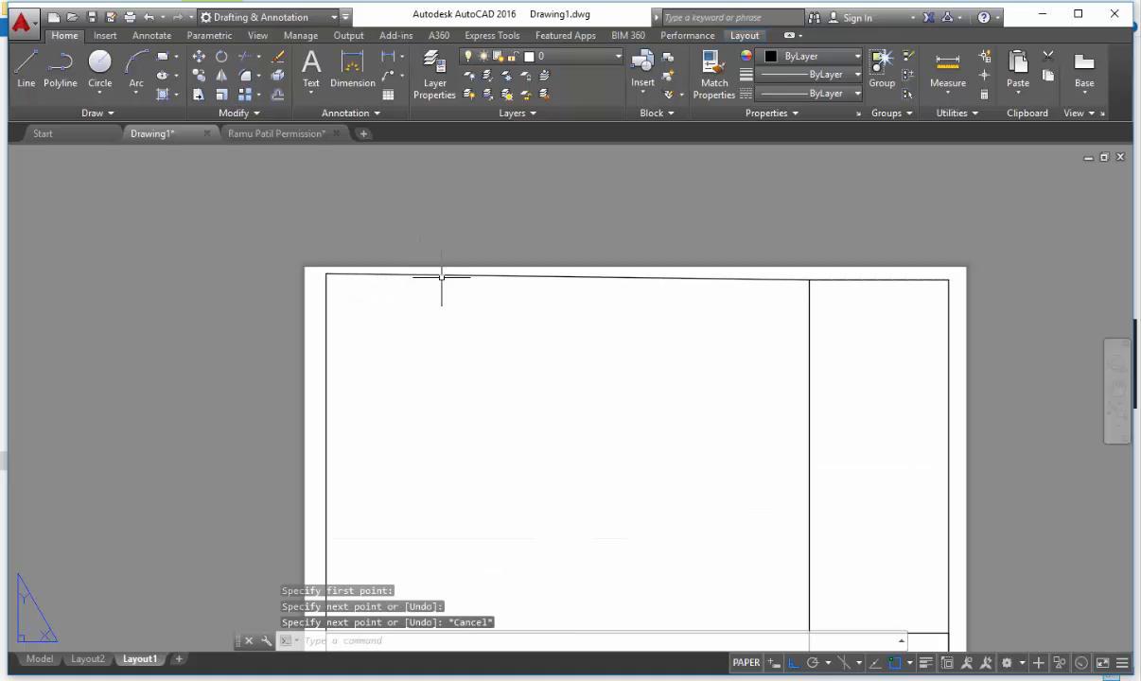
# - Erase the slanted top border line
pyautogui.click(441, 277)
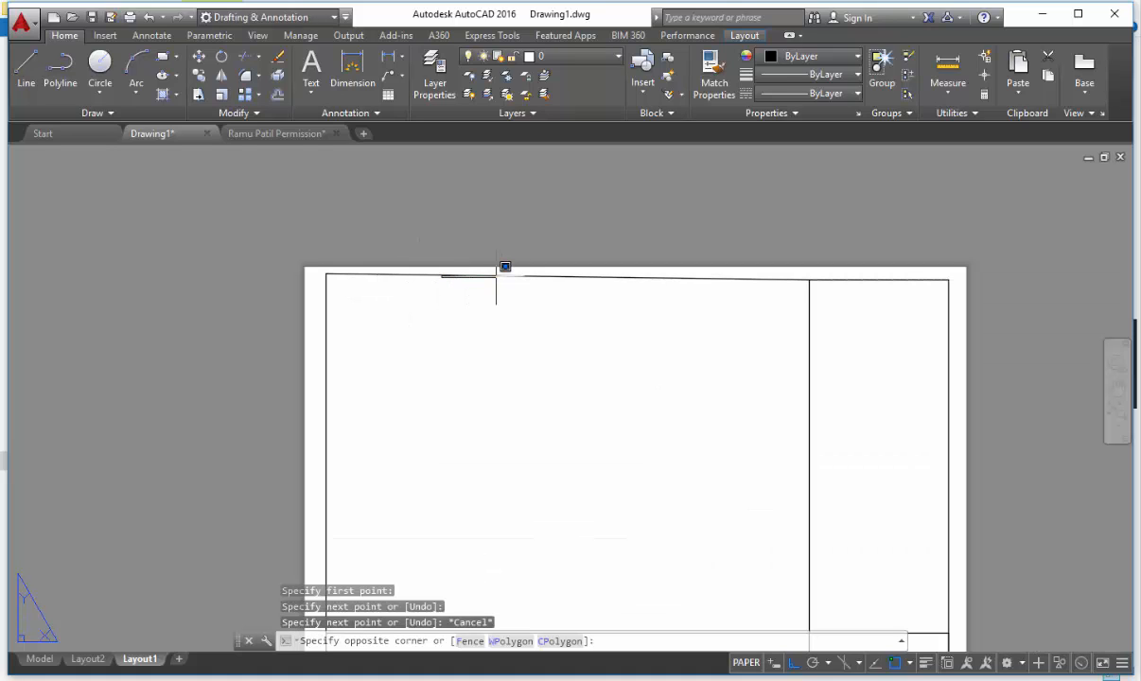
pyautogui.click(490, 275)
pyautogui.press('Delete')
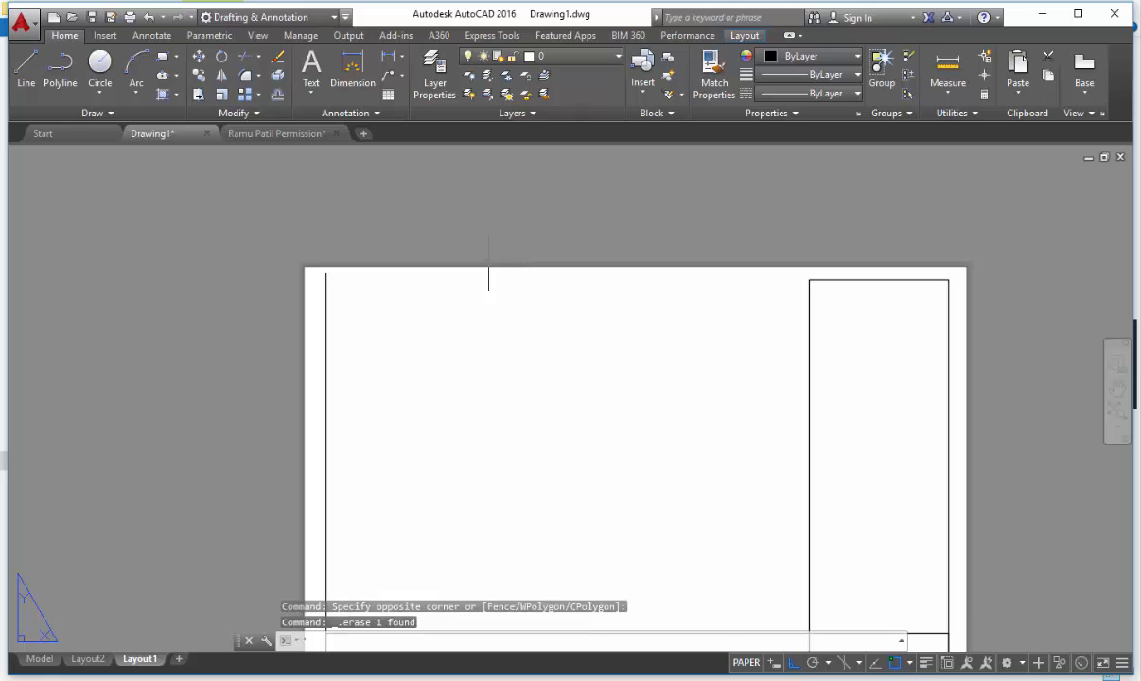
# - Draw a horizontal top border line from the tall rectangle's upper-left corner to just past the left border line
pyautogui.write('l')
pyautogui.press('Return')
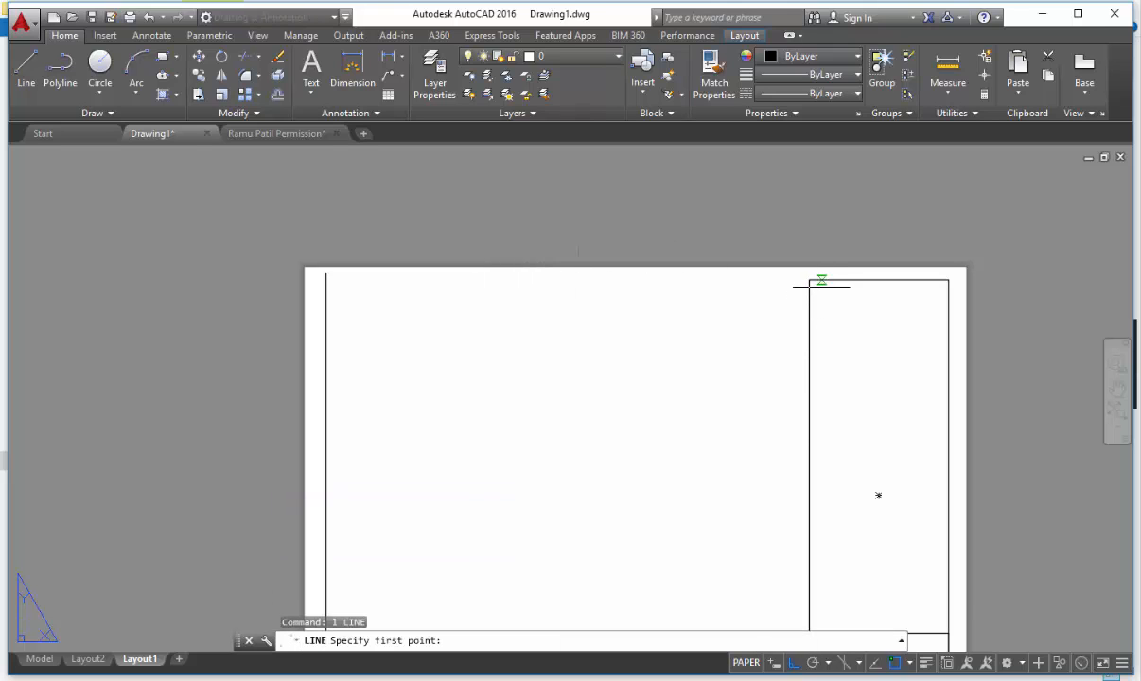
pyautogui.click(809, 280)
pyautogui.scroll(2, 341, 281)
pyautogui.scroll(2, 331, 280)
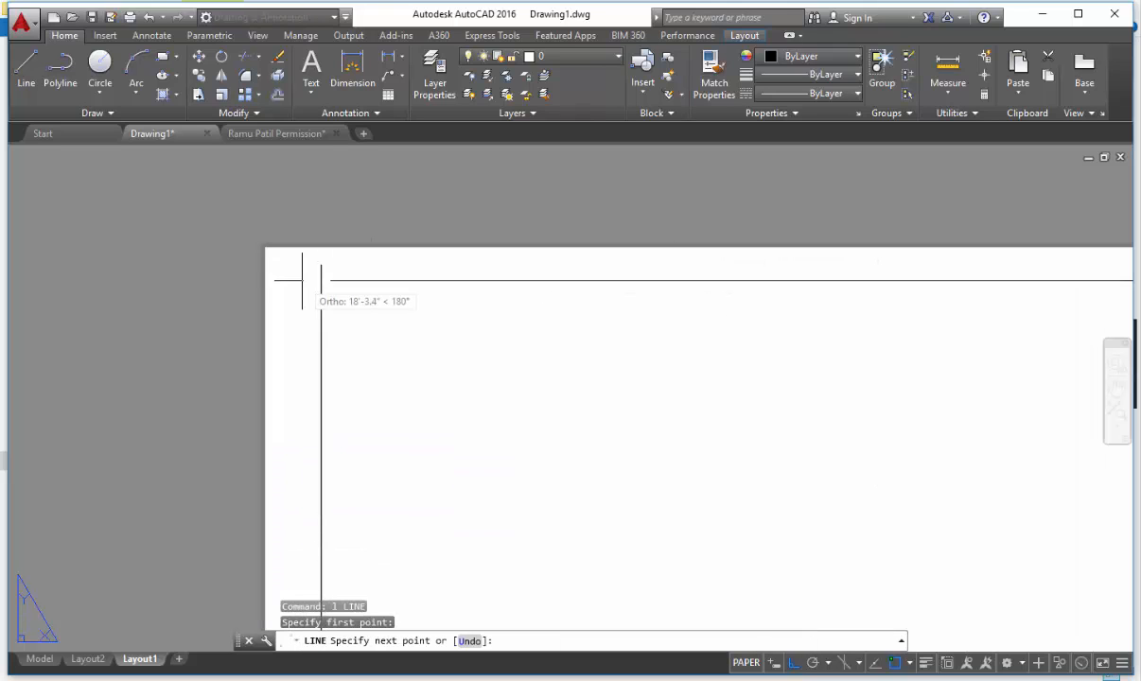
pyautogui.click(303, 281)
pyautogui.press('Escape')
pyautogui.press('Escape')
pyautogui.write('te')
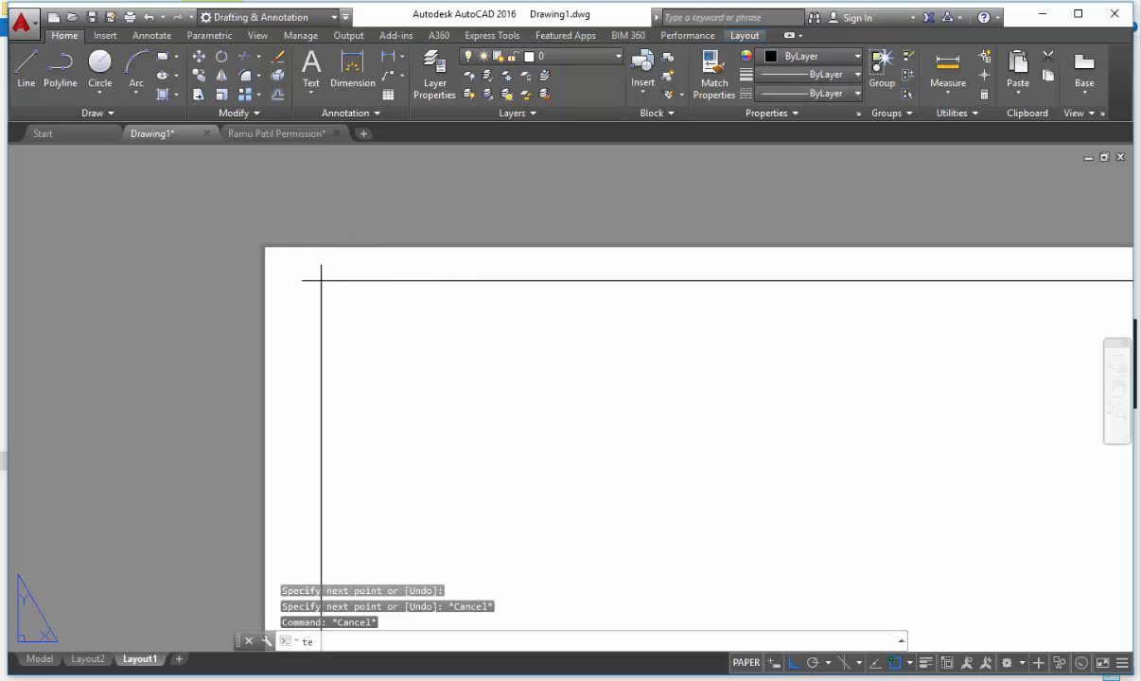
pyautogui.press('Return')
pyautogui.press('Escape')
pyautogui.press('Escape')
pyautogui.press('Escape')
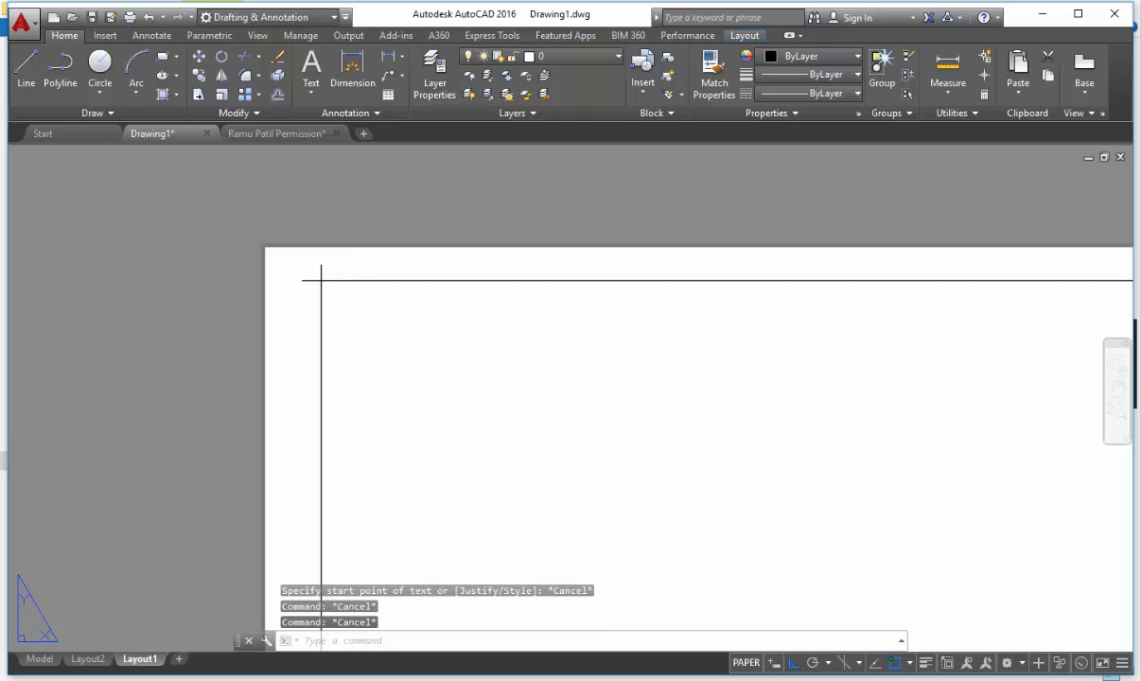
# - Trim the overhanging border line ends and the dividing lines inside the sheet's lower-right corner area
pyautogui.press('Escape')
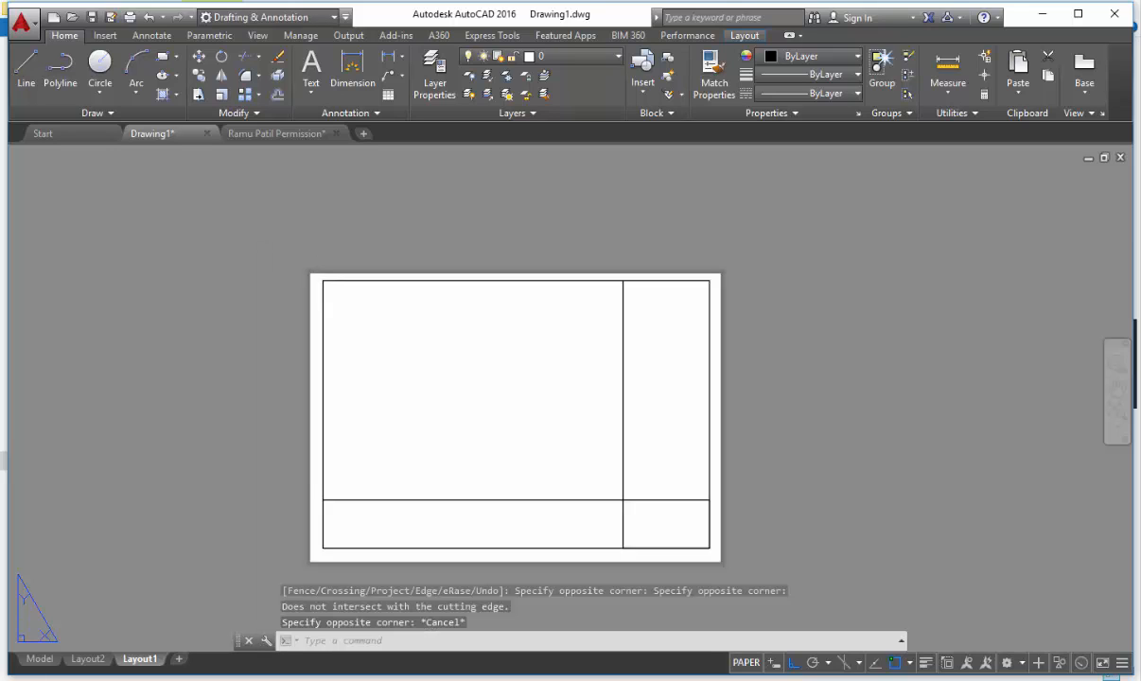
pyautogui.scroll(-2, 520, 407)
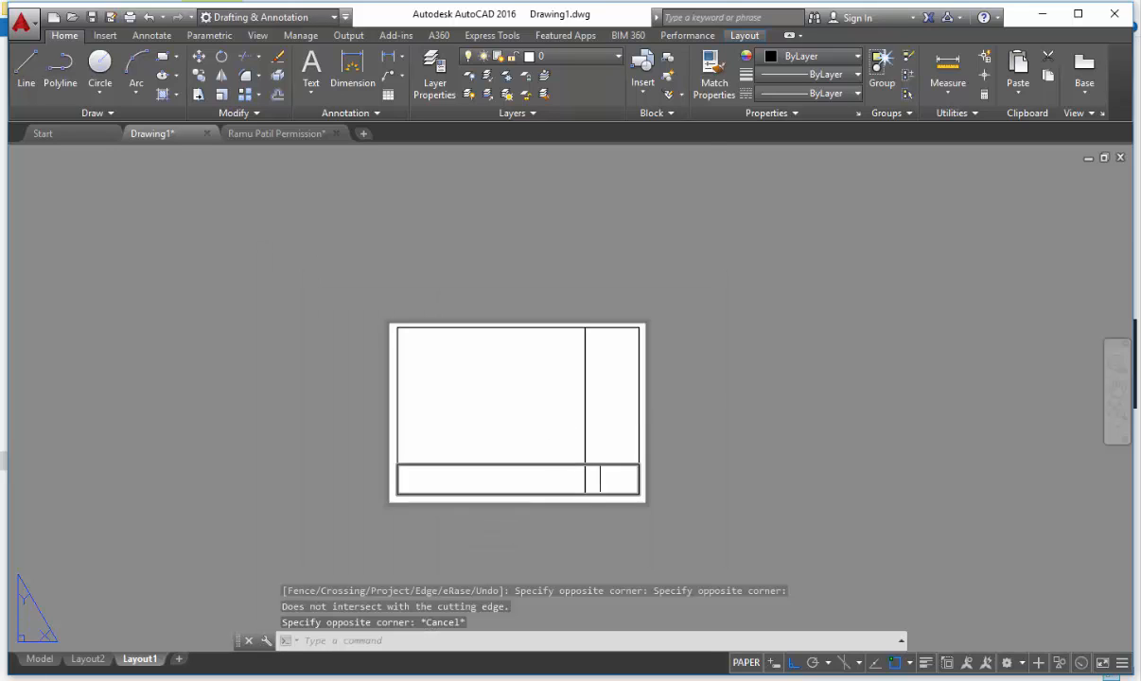
pyautogui.scroll(4, 607, 459)
pyautogui.press('Return')
pyautogui.press('Return')
pyautogui.click(624, 485)
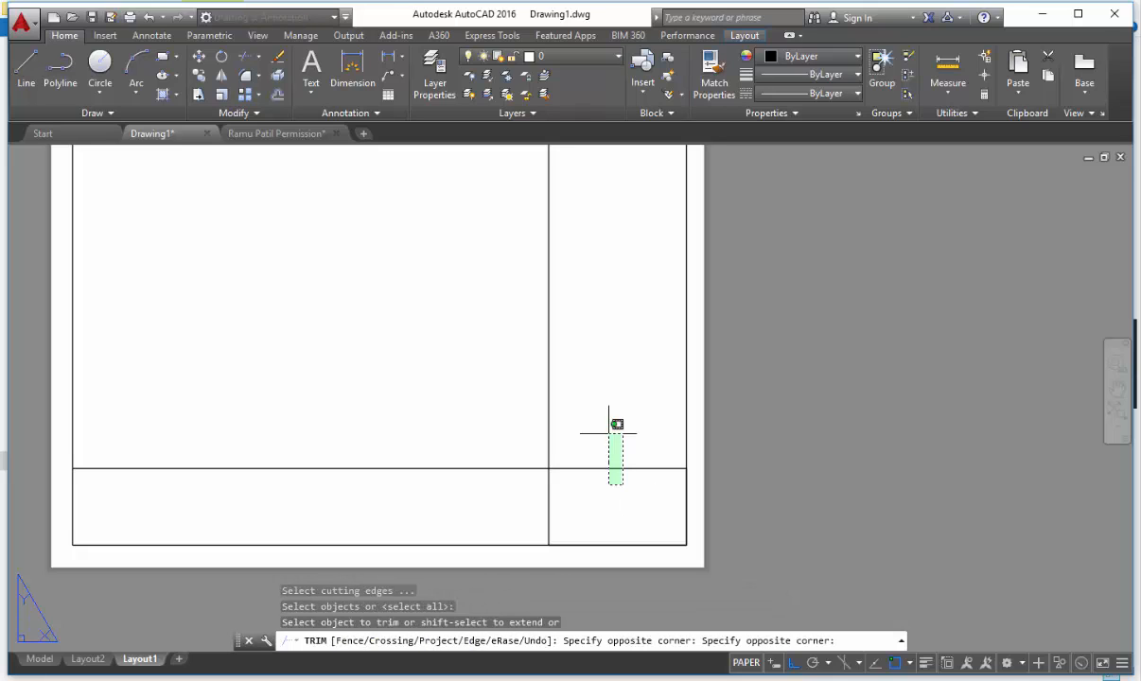
pyautogui.press('Escape')
pyautogui.scroll(-3, 608, 432)
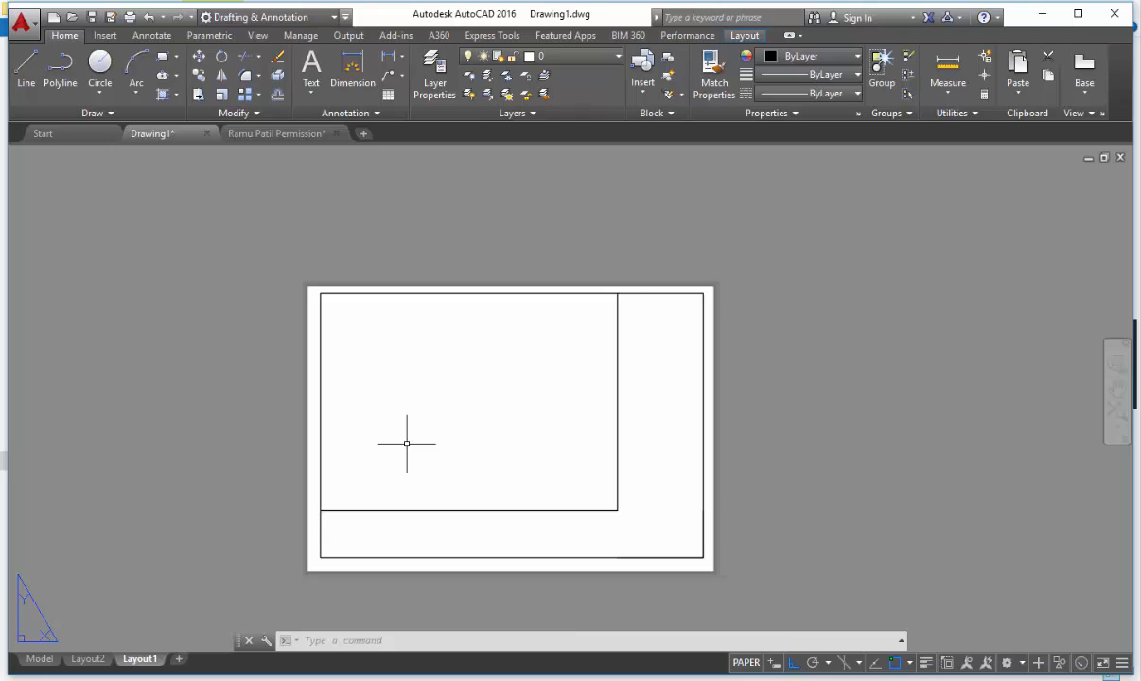
# - Create a rectangular viewport from the upper-left to the lower-right corner of the large drawing area
pyautogui.moveTo(586, 453); pyautogui.dragTo(577, 471, button='middle')
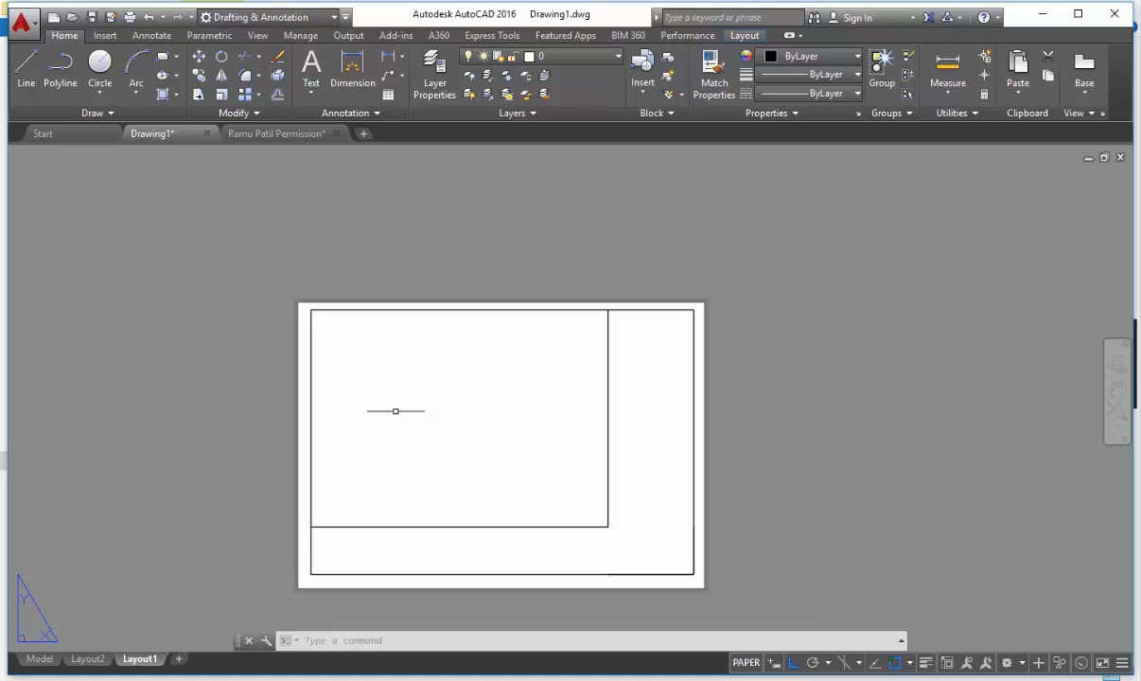
pyautogui.moveTo(395, 411); pyautogui.dragTo(379, 396, button='middle')
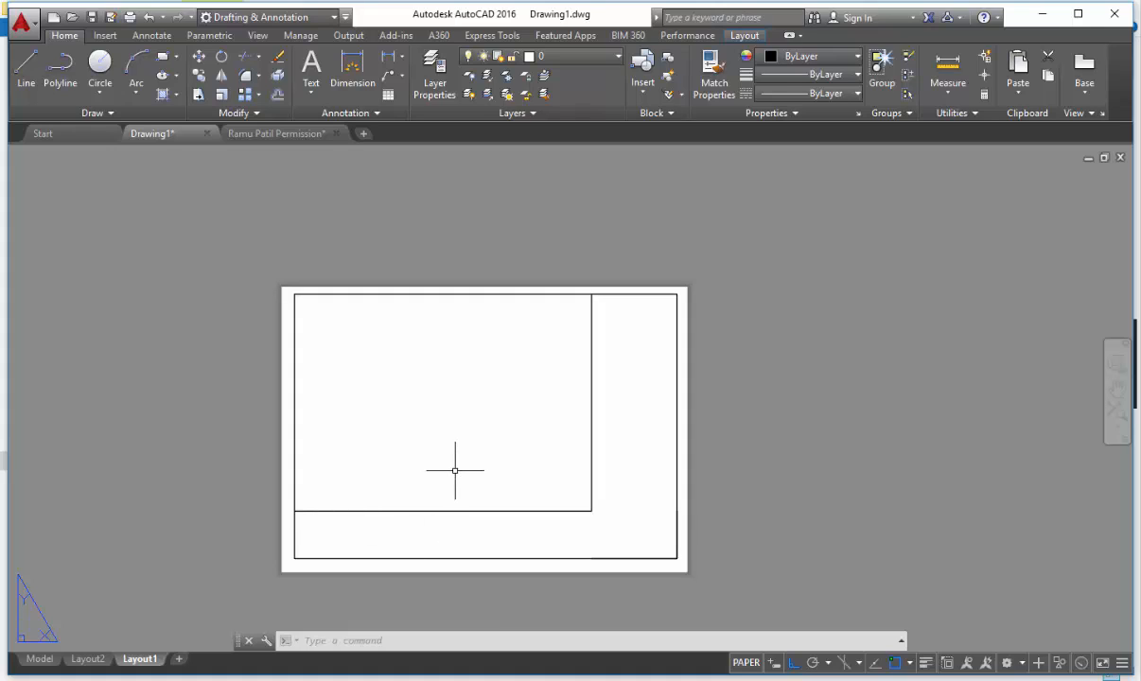
pyautogui.scroll(2, 455, 470)
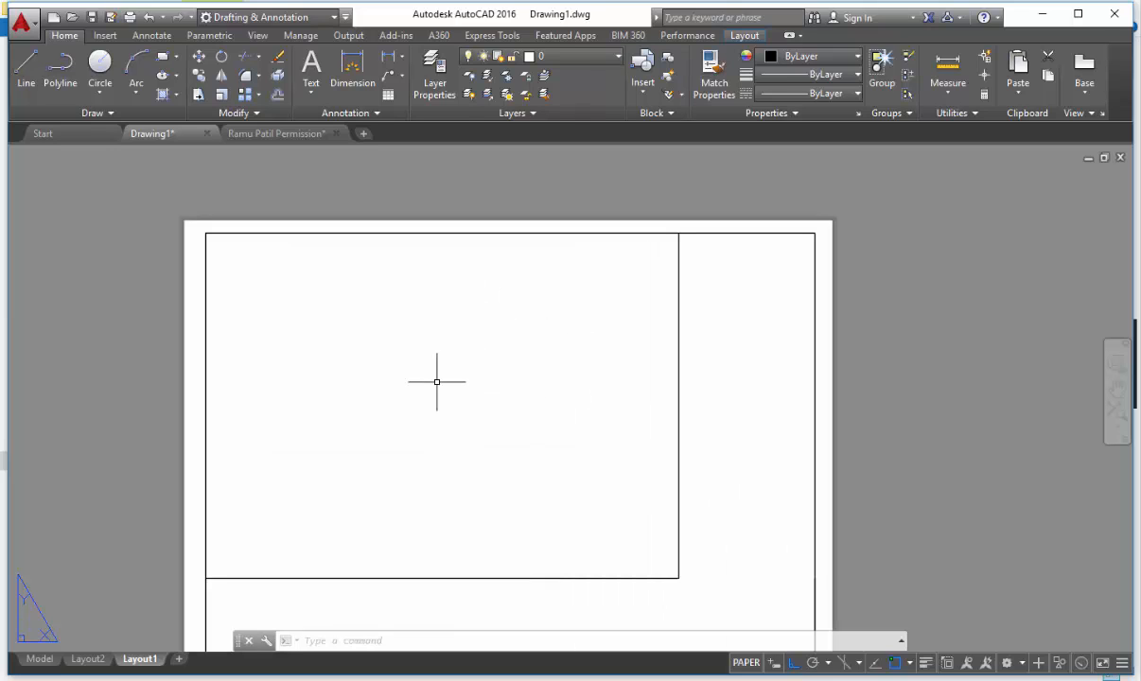
pyautogui.click(745, 35)
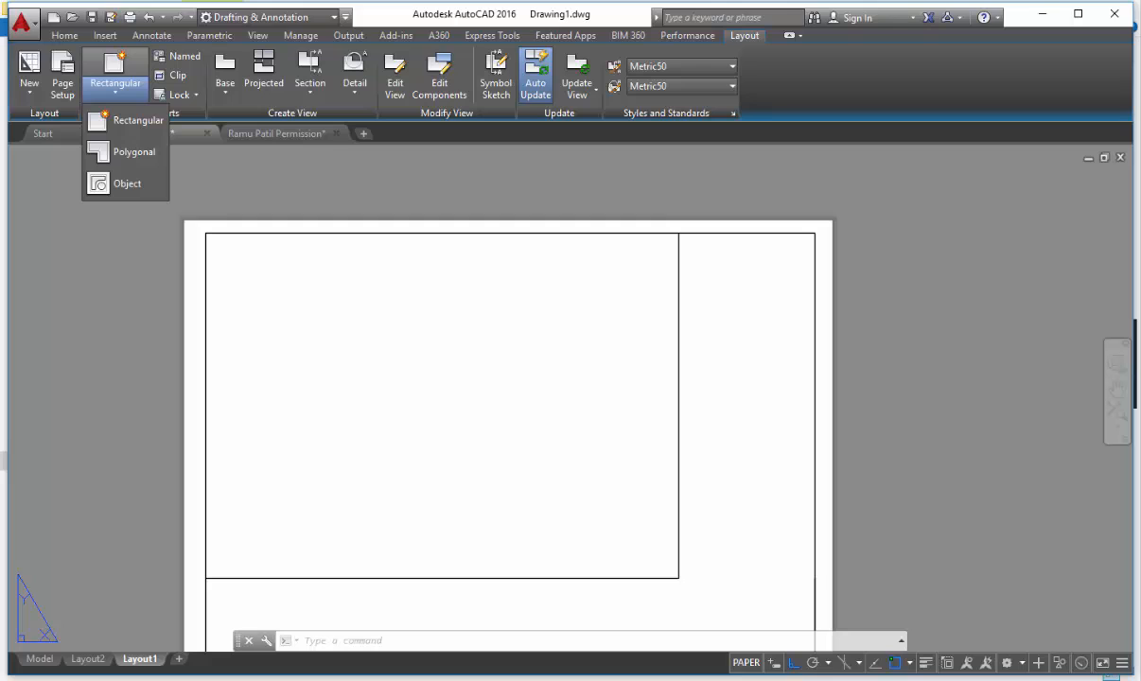
pyautogui.click(138, 121)
pyautogui.click(207, 233)
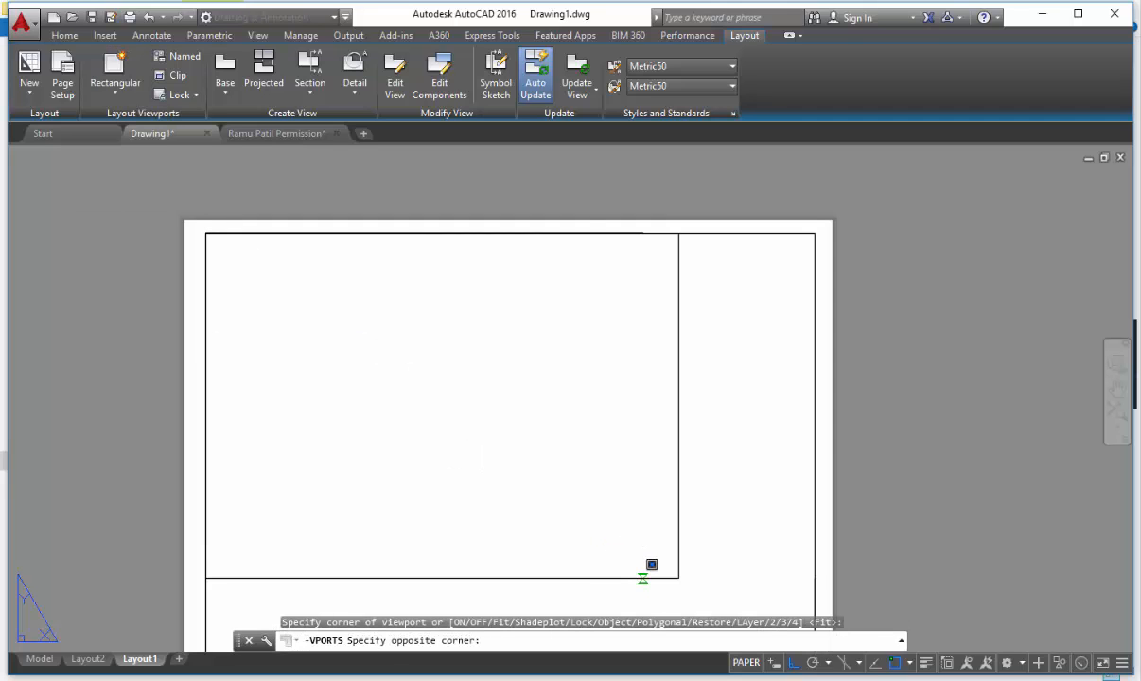
pyautogui.click(679, 578)
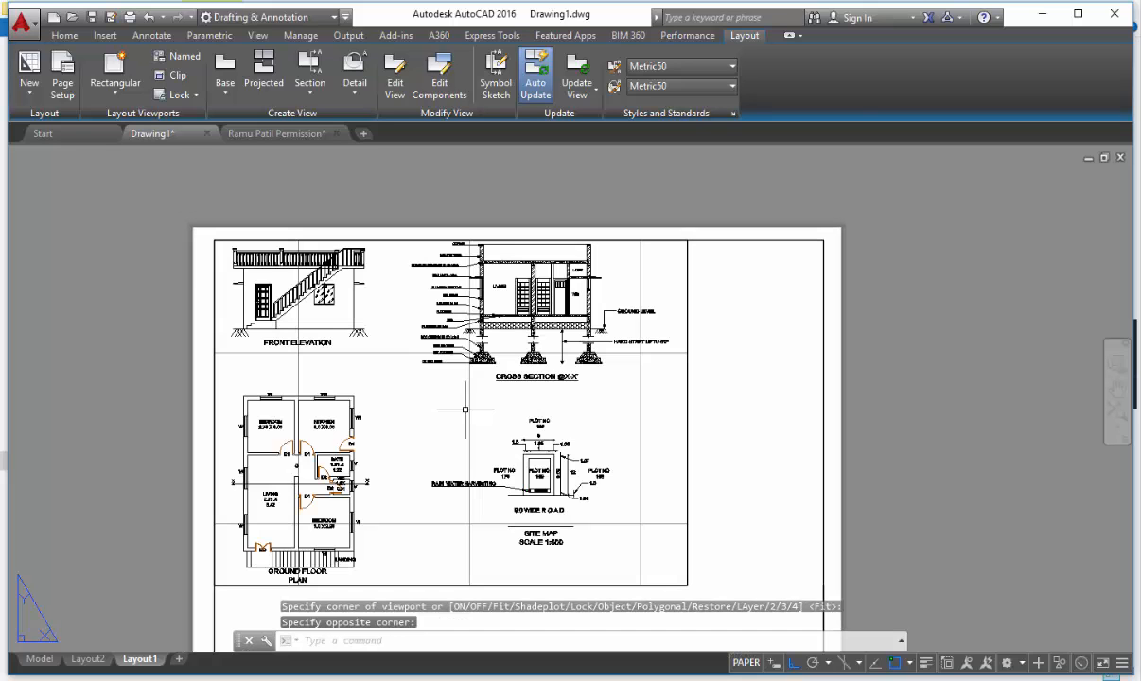
pyautogui.scroll(-2, 474, 379)
pyautogui.scroll(2, 498, 407)
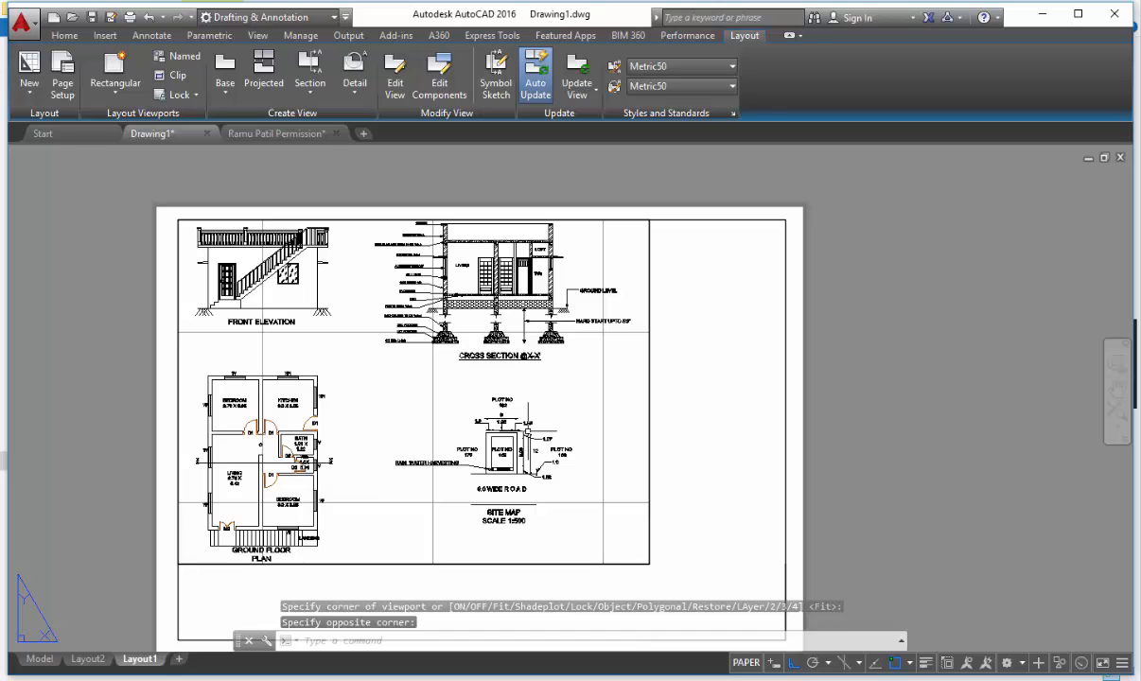
# - Undo the rectangular viewport and draw a small flat rectangle in the drawing area's upper-right corner
pyautogui.hotkey('ctrl', 'z')
pyautogui.hotkey('ctrl', 'z')
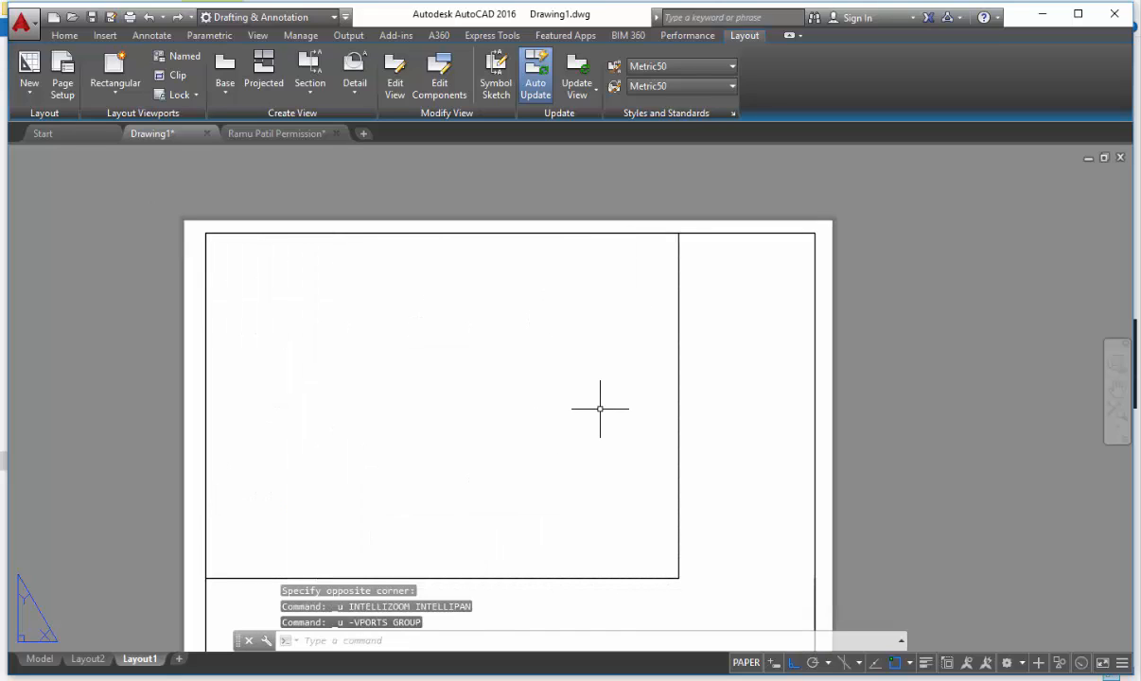
pyautogui.write('rec')
pyautogui.press('Return')
pyautogui.click(570, 233)
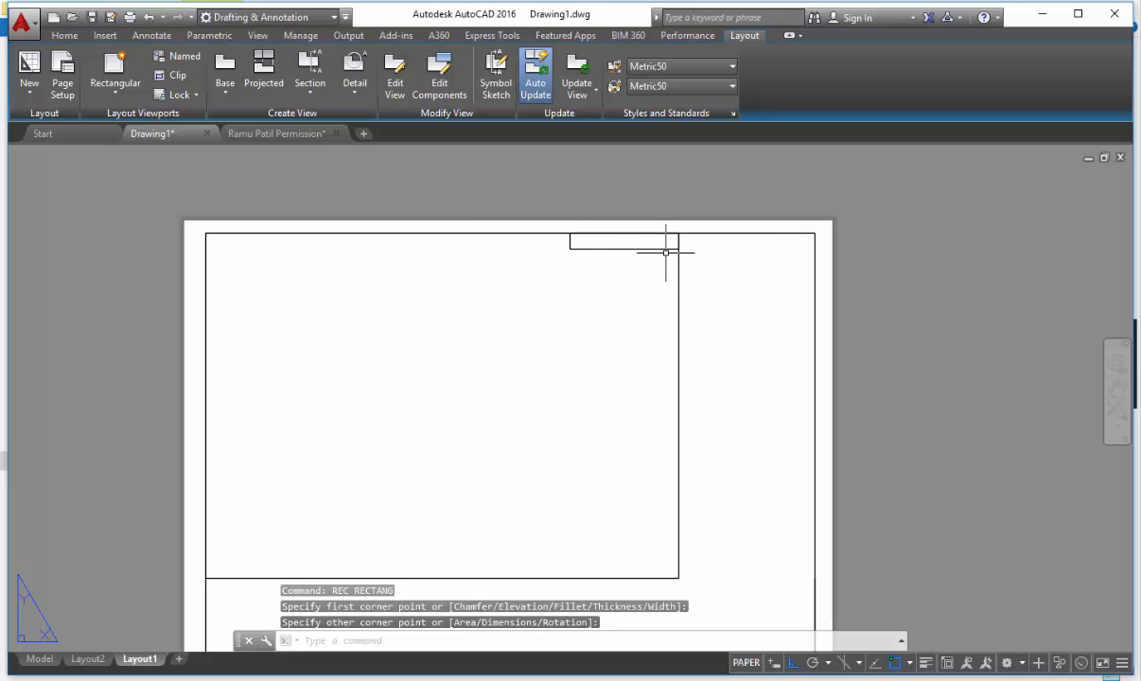
pyautogui.press('Escape')
pyautogui.scroll(2, 666, 252)
pyautogui.scroll(-2, 534, 253)
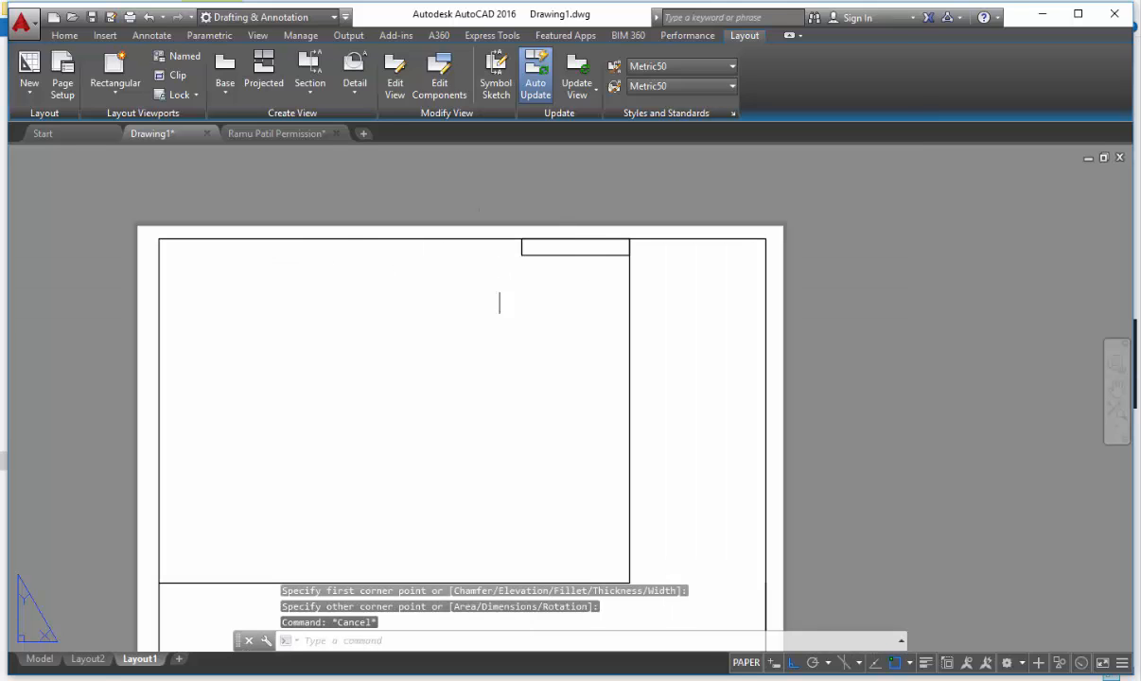
# - Create a polygonal viewport along the drawing area's outline, stepping around the small rectangle in its upper-right corner
pyautogui.moveTo(521, 404); pyautogui.dragTo(513, 380, button='middle')
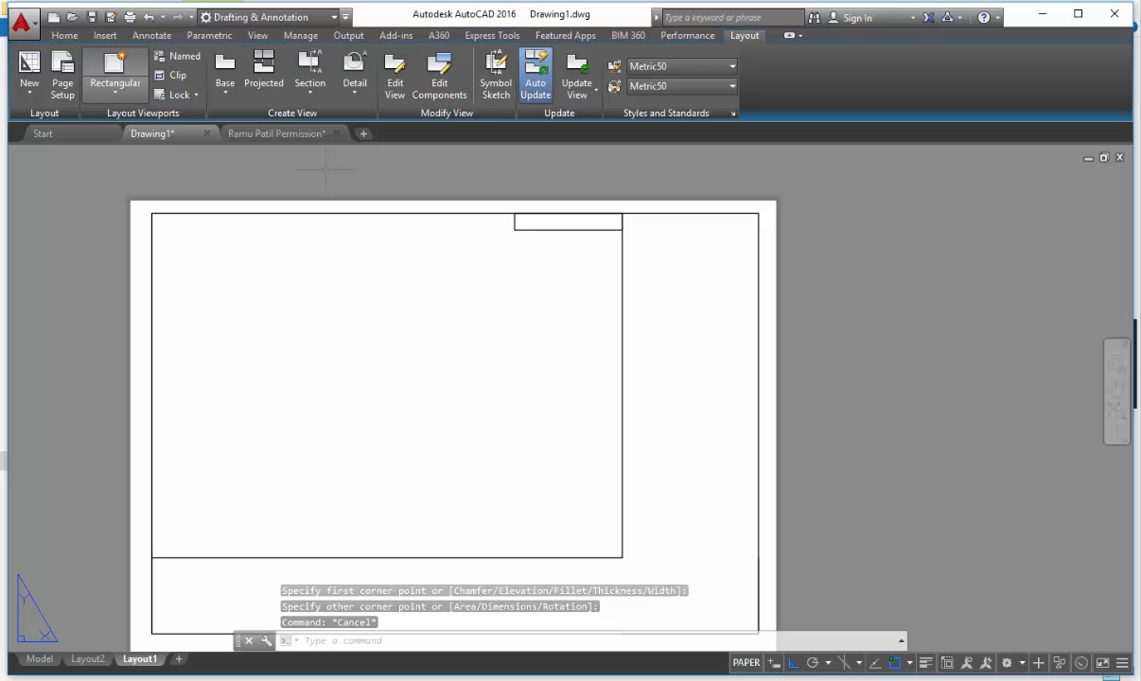
pyautogui.click(116, 90)
pyautogui.click(130, 151)
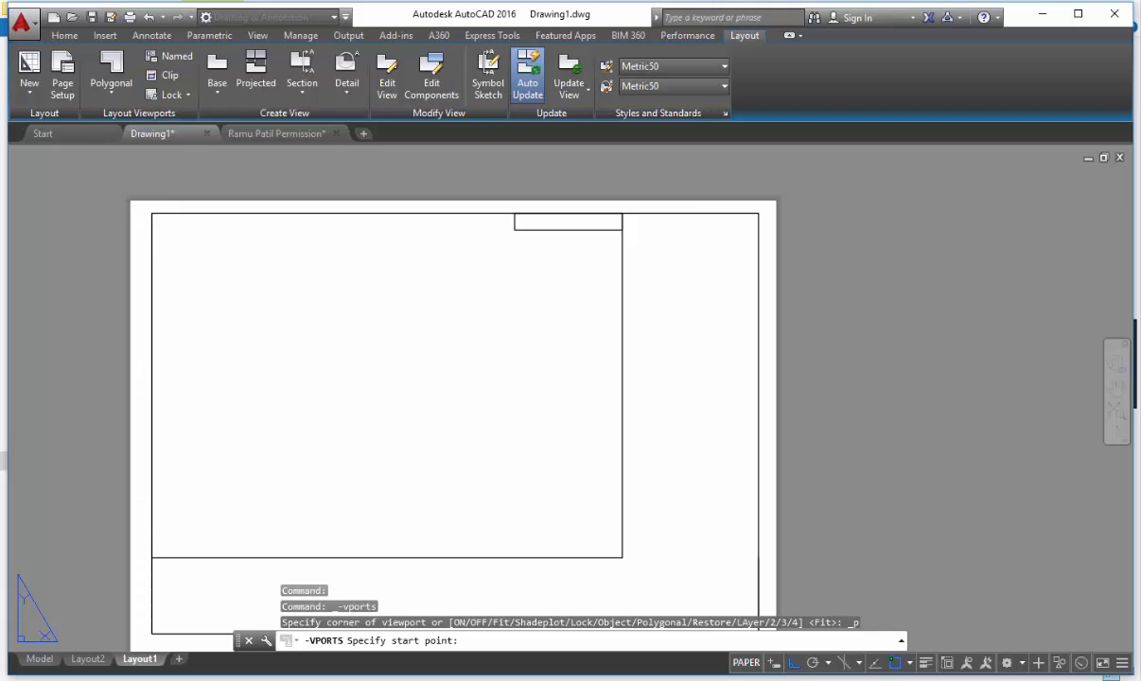
pyautogui.click(142, 201)
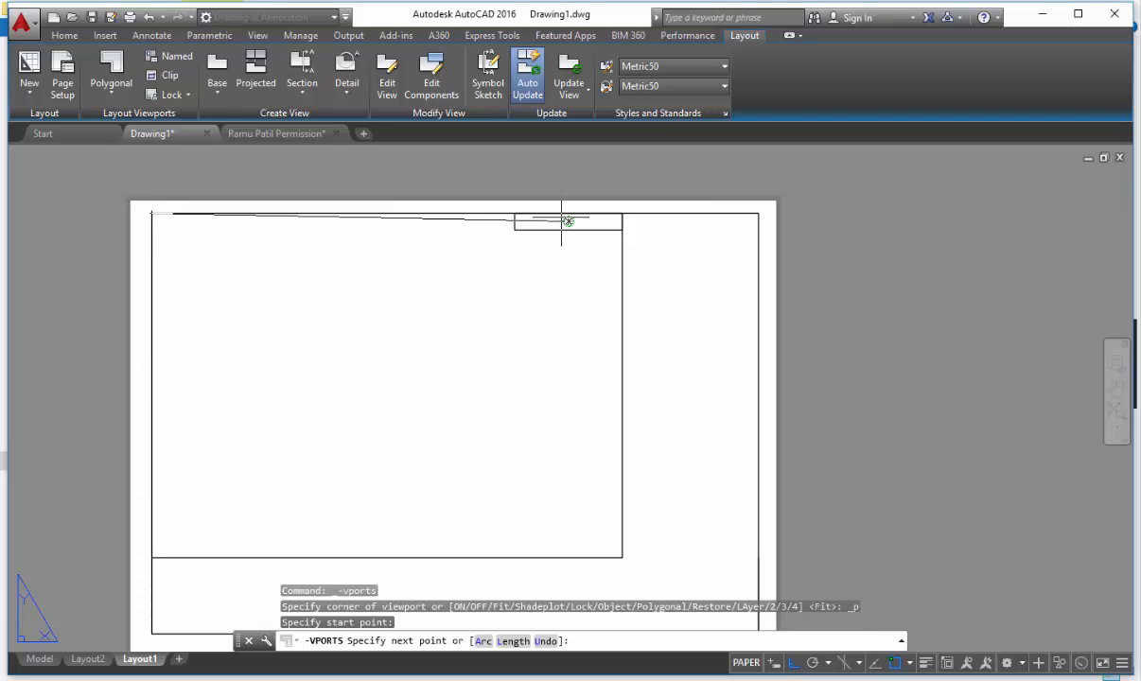
pyautogui.click(513, 212)
pyautogui.click(515, 230)
pyautogui.click(623, 230)
pyautogui.click(623, 558)
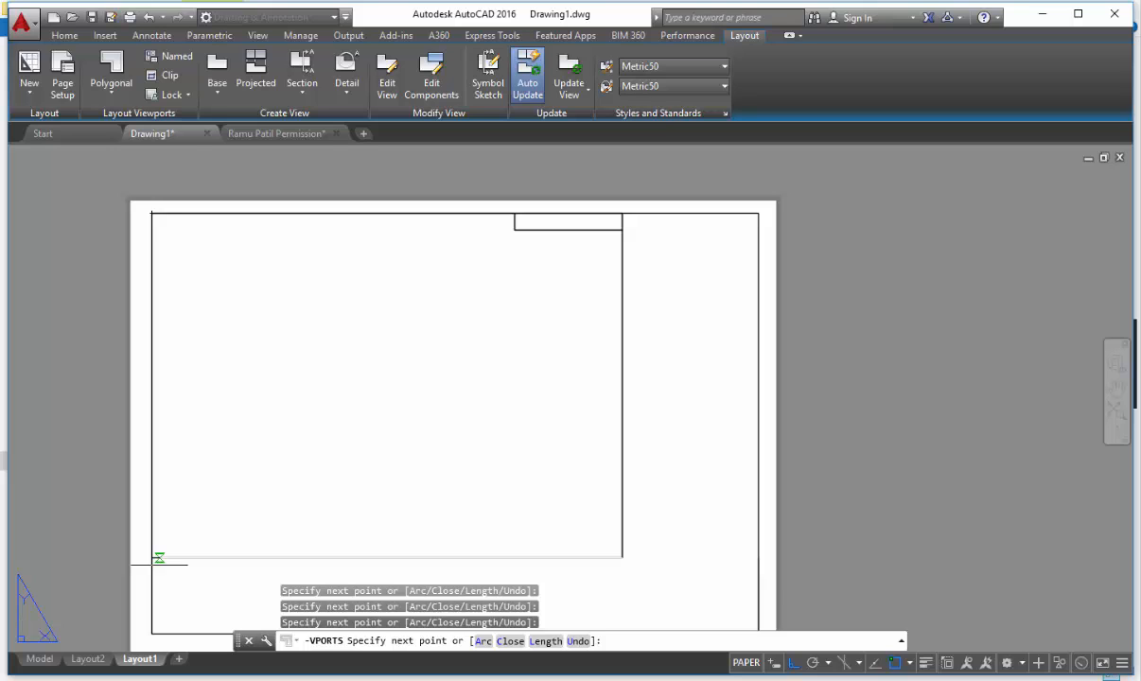
pyautogui.click(159, 559)
pyautogui.press('Return')
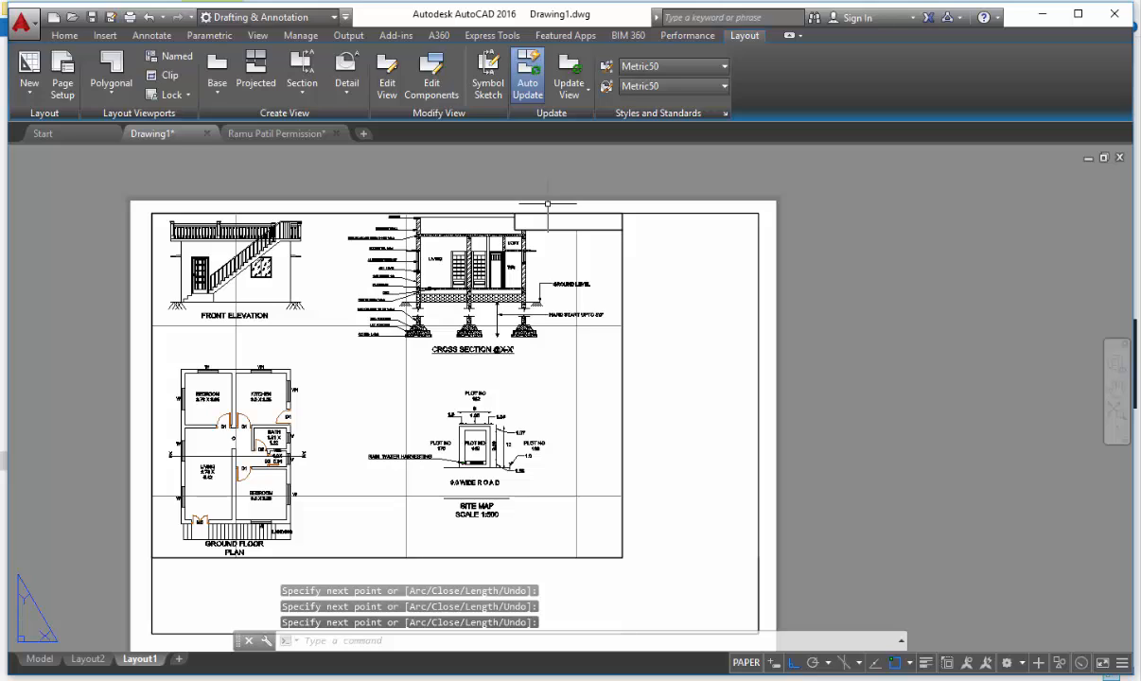
# - Undo the polygonal viewport and draw a large circle near the middle of the drawing area
pyautogui.press('Escape')
pyautogui.write('c')
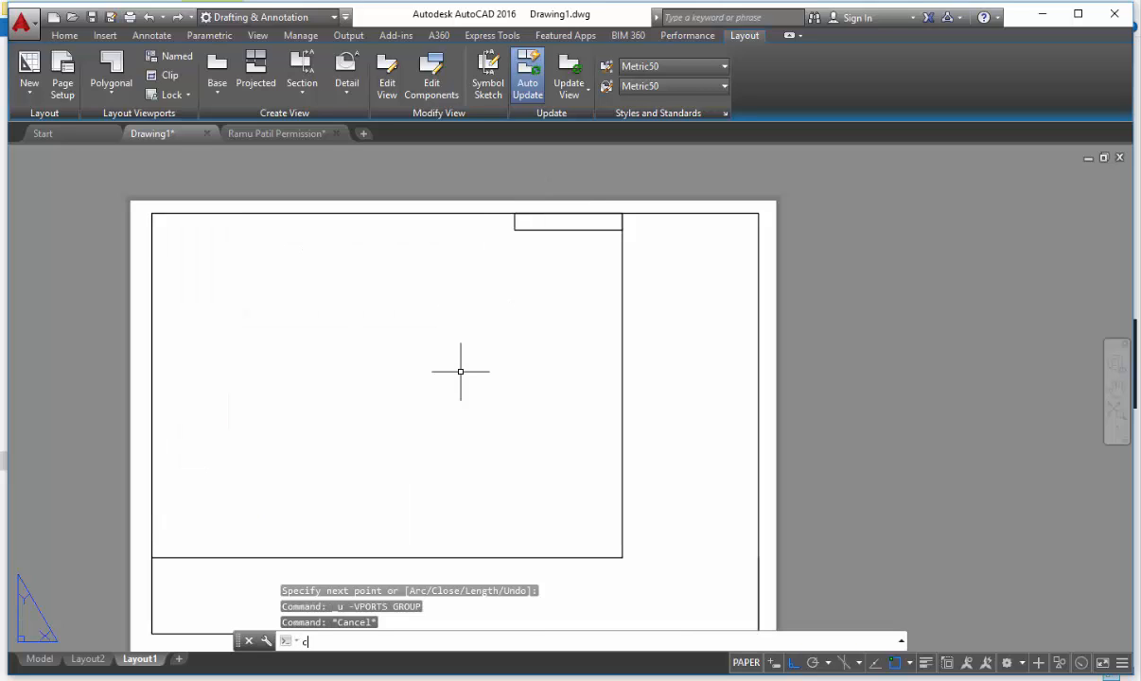
pyautogui.press('Return')
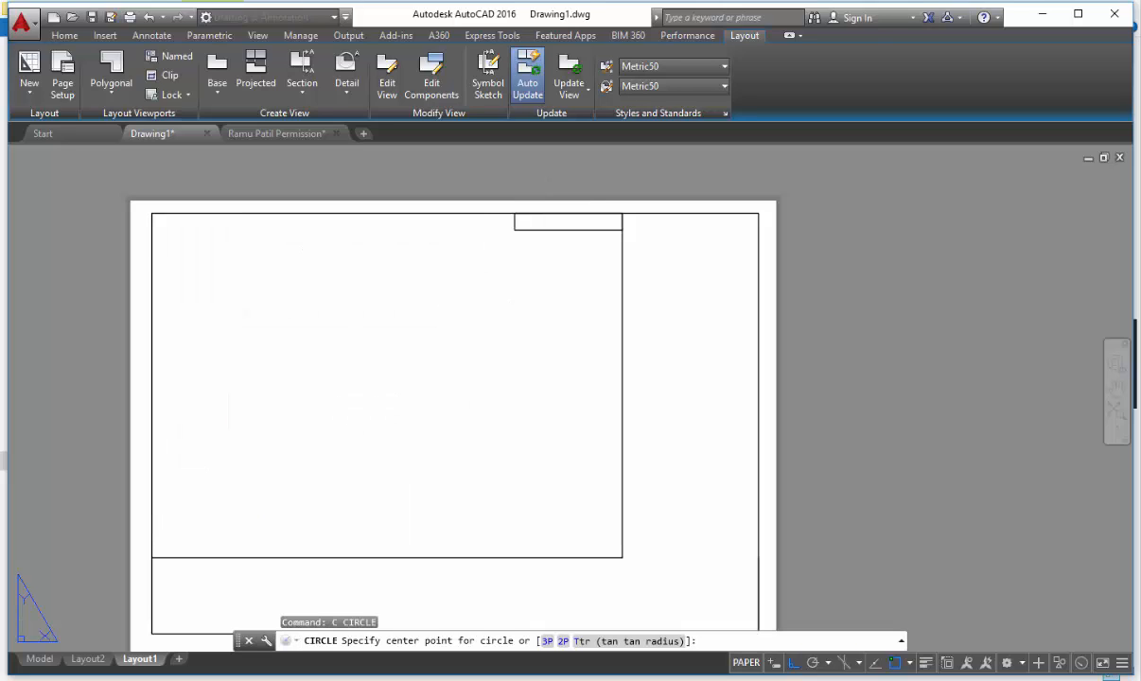
pyautogui.click(370, 389)
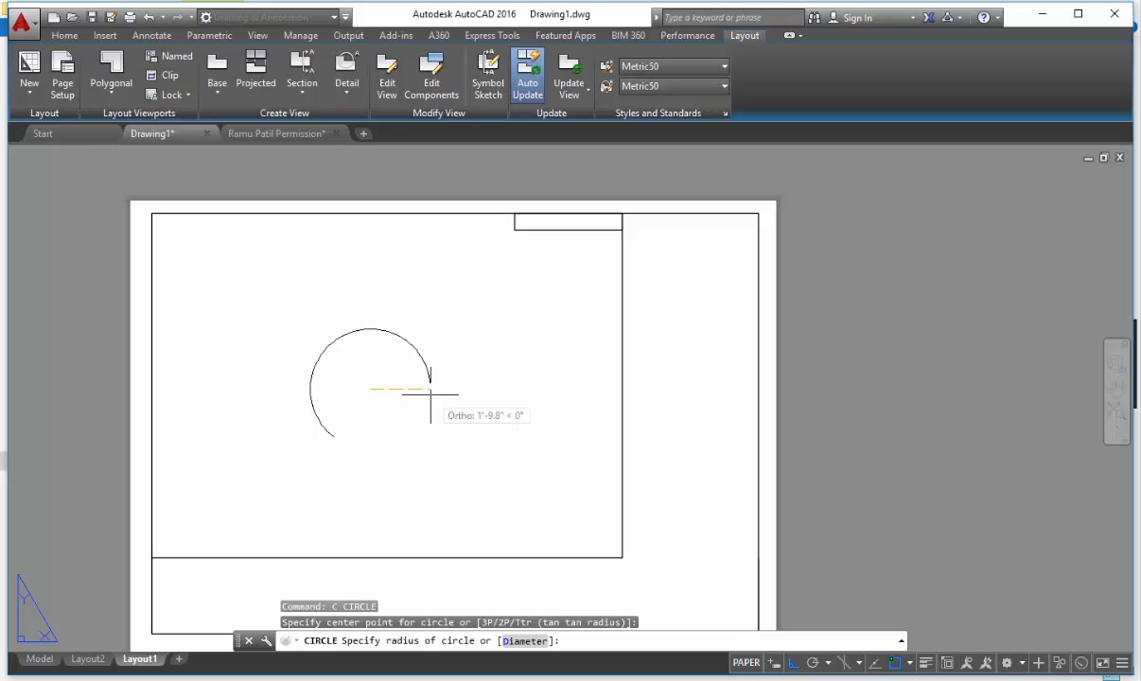
pyautogui.click(481, 382)
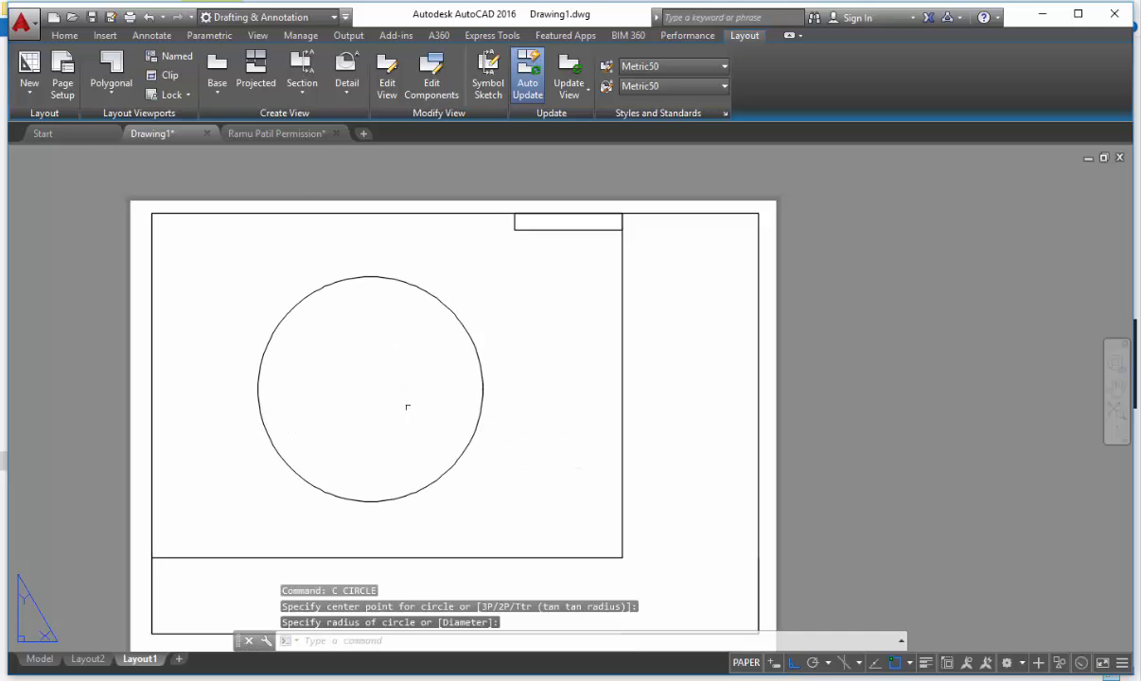
# - Convert the circle into an object viewport
pyautogui.click(111, 87)
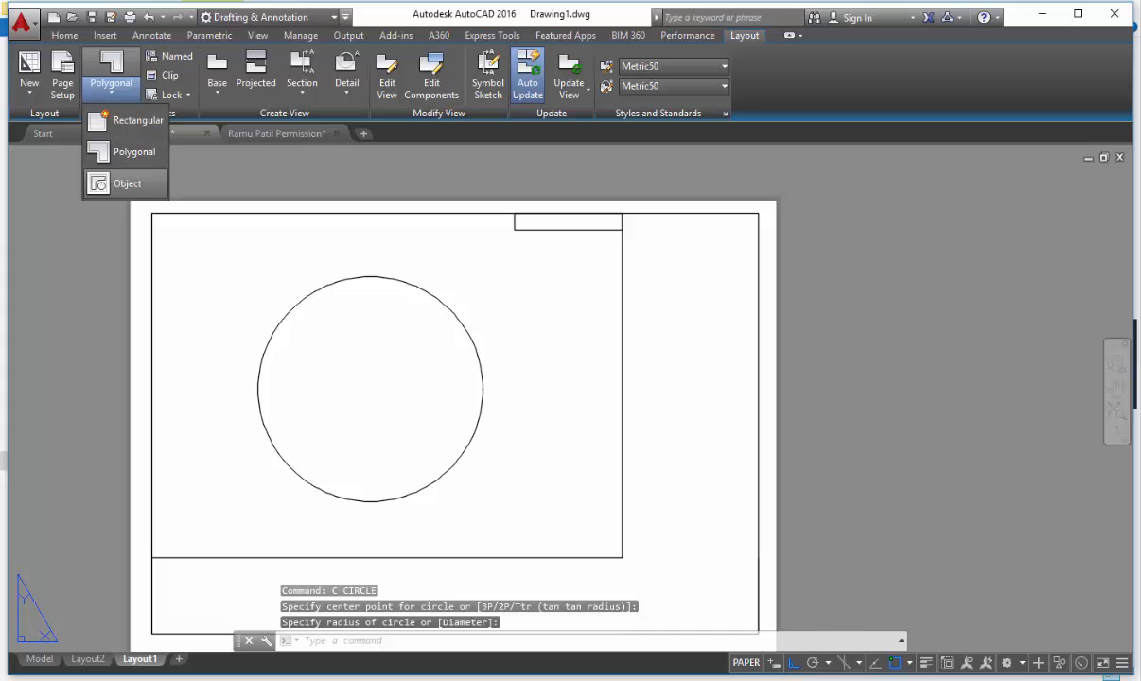
pyautogui.click(127, 183)
pyautogui.click(450, 313)
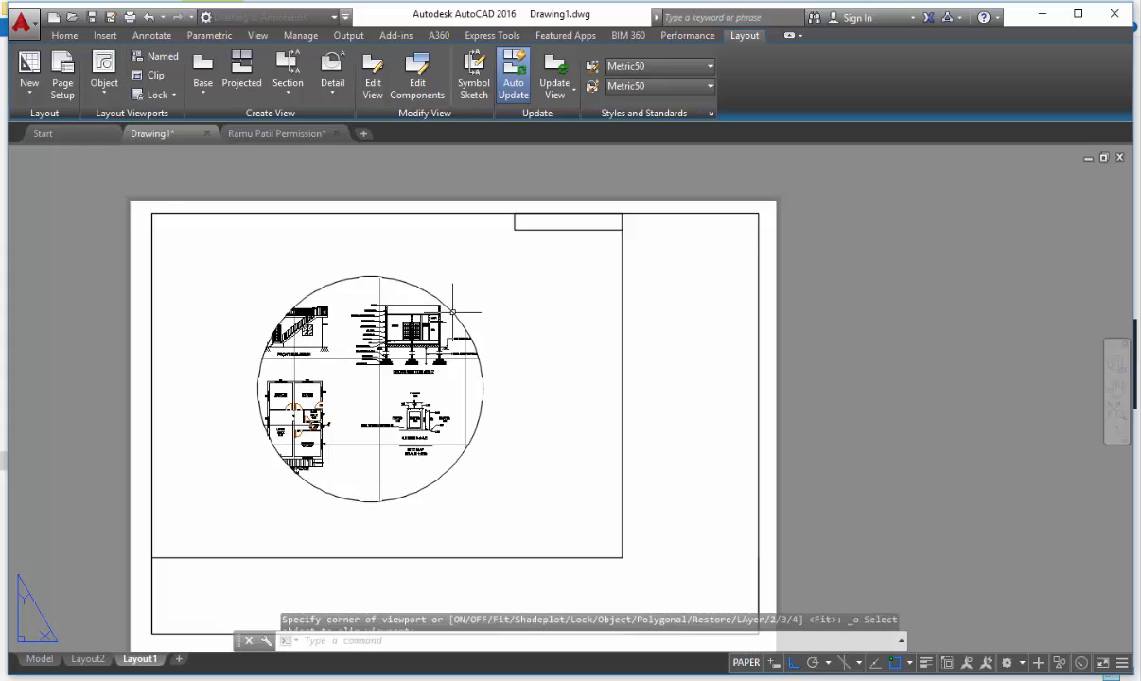
# - Activate the circular viewport, pan the house drawings to the right inside it, and return to paper space
pyautogui.doubleClick(391, 392)
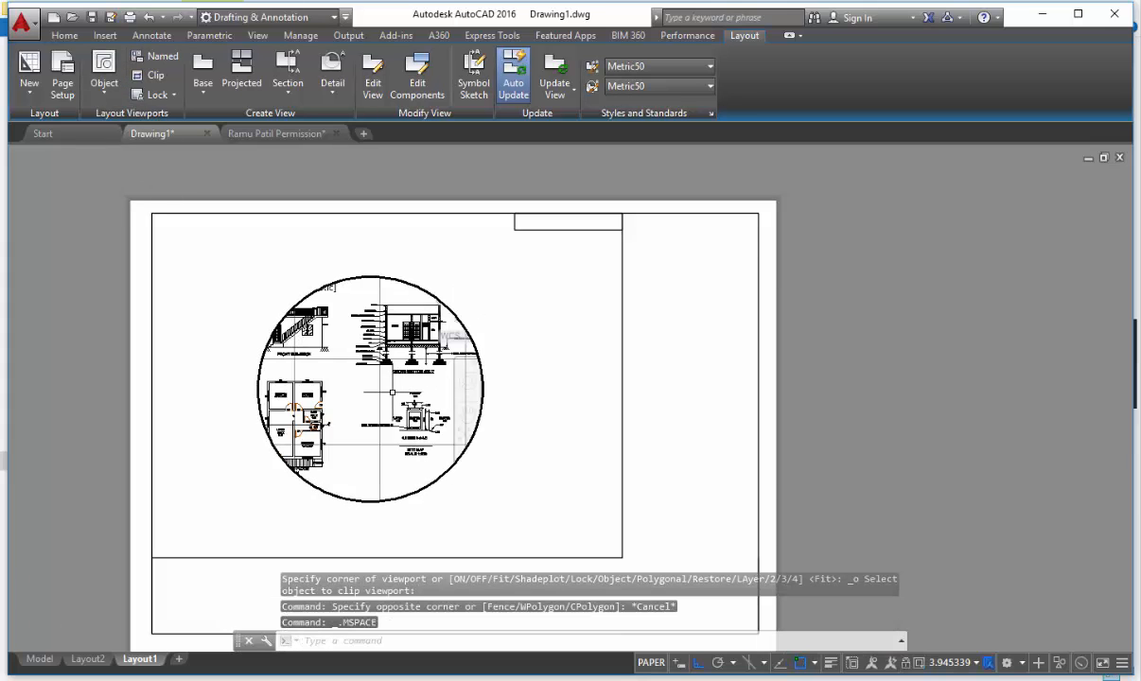
pyautogui.moveTo(392, 392); pyautogui.dragTo(390, 385, button='middle')
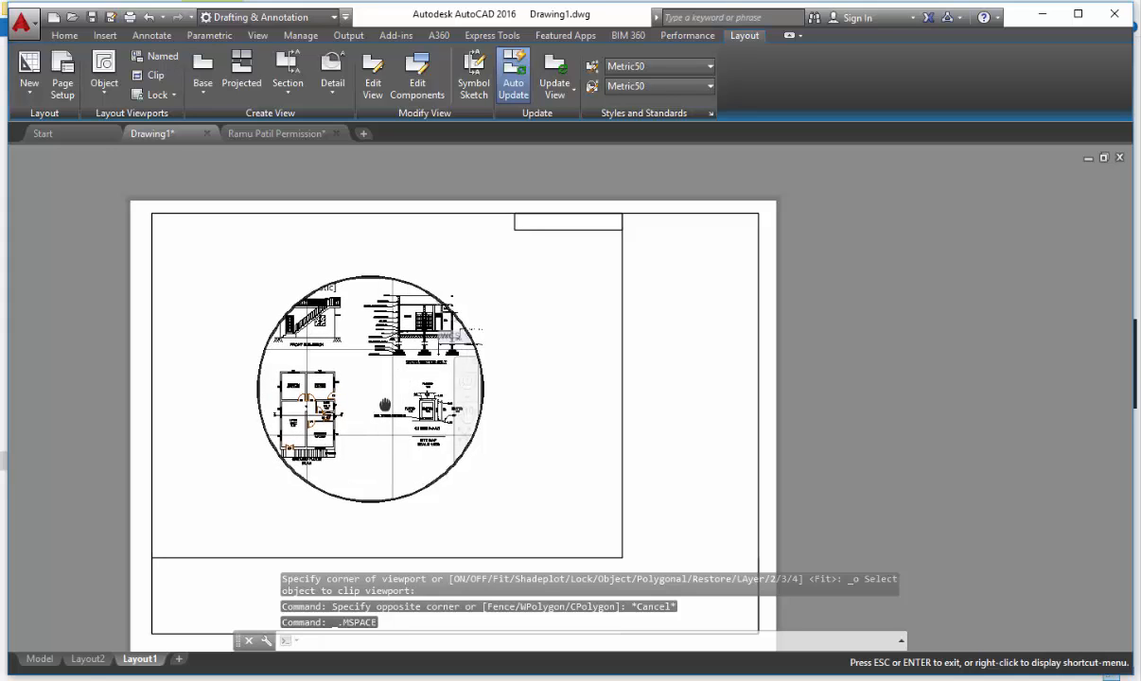
pyautogui.moveTo(384, 405); pyautogui.dragTo(468, 409)
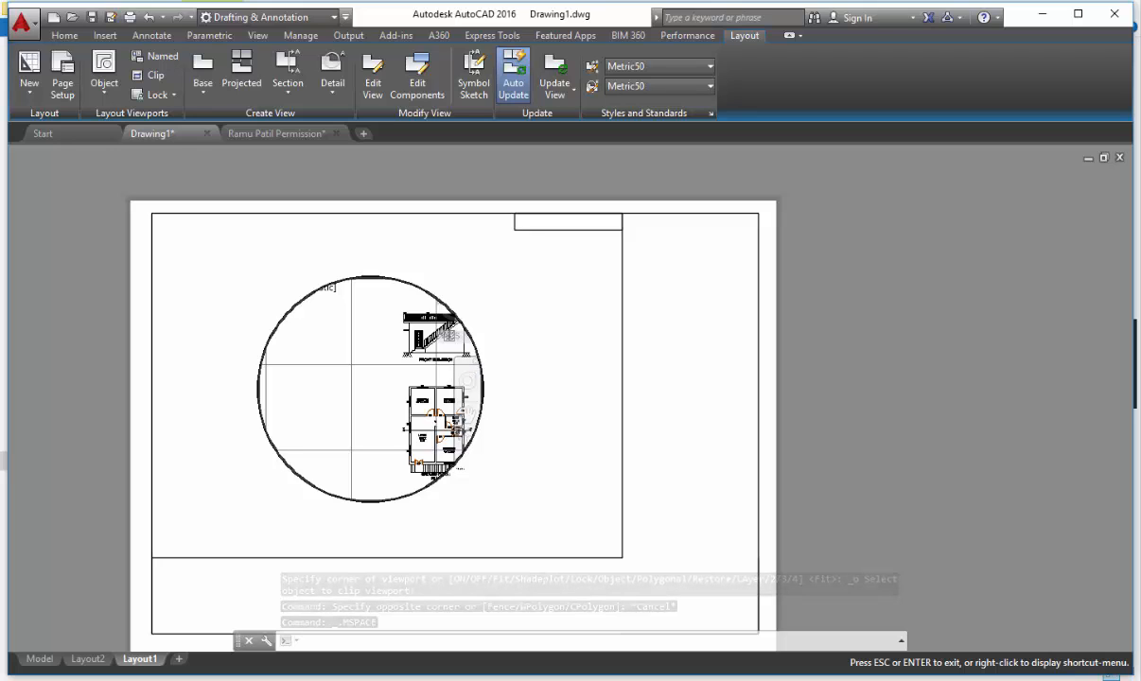
pyautogui.press('Escape')
pyautogui.doubleClick(515, 434)
# - Erase the circular viewport and the small rectangle in the drawing area's upper-right corner
pyautogui.click(514, 433)
pyautogui.click(367, 379)
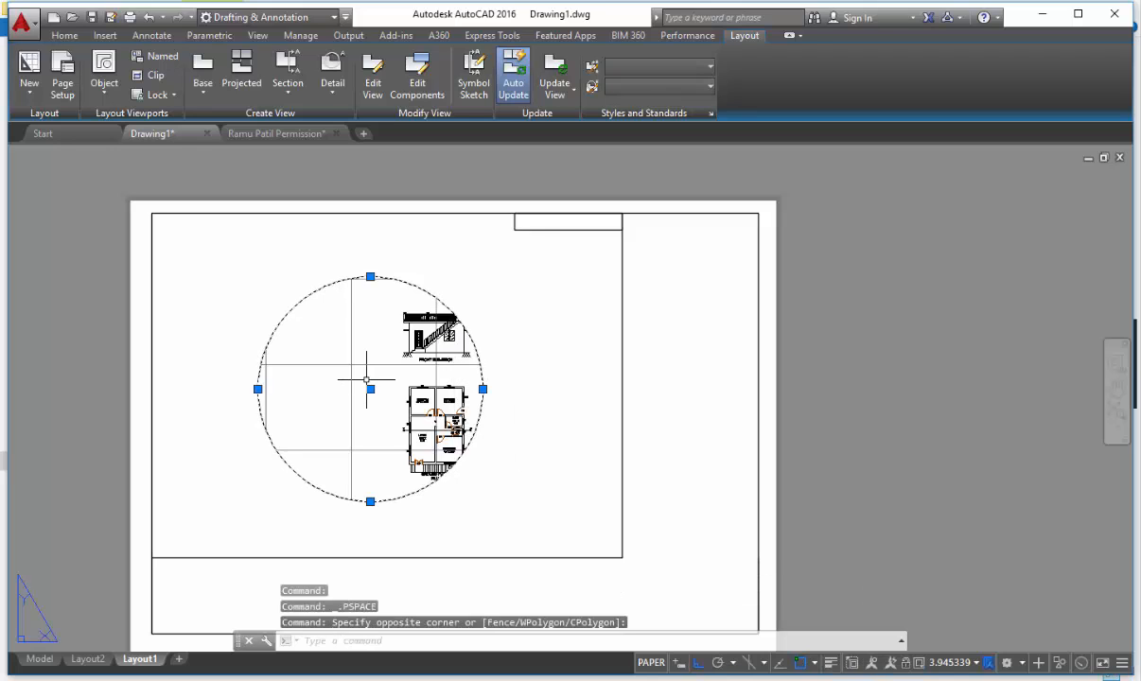
pyautogui.write('e')
pyautogui.press('space')
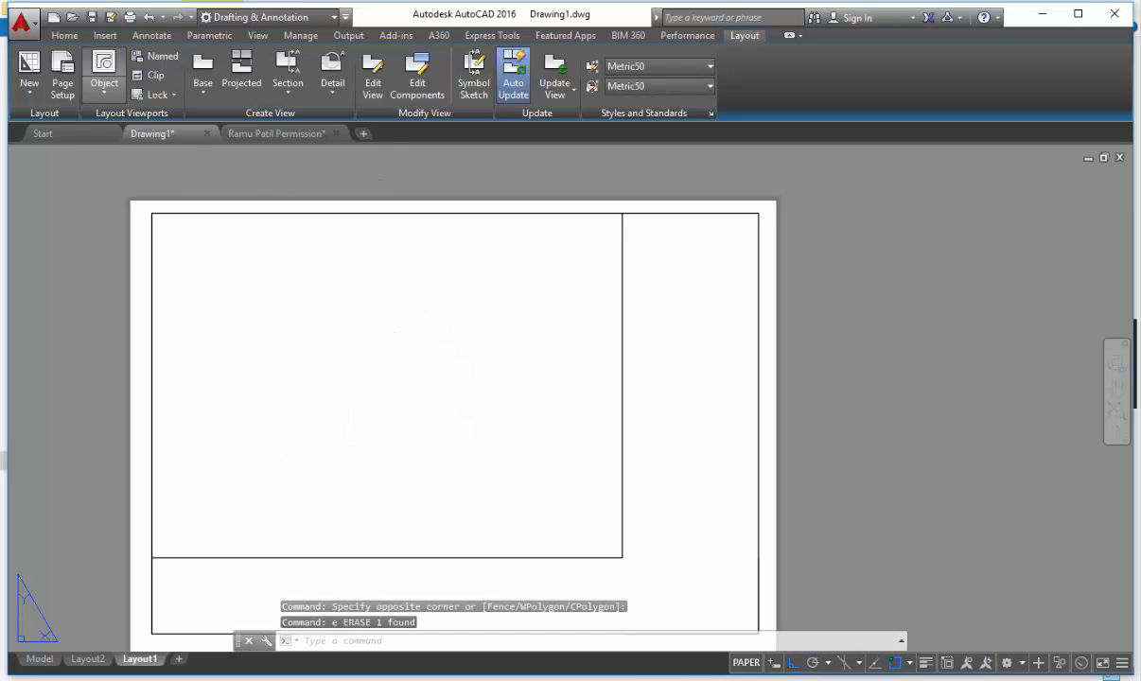
# - Create a rectangular viewport that fills the large drawing area from its upper-left to its lower-right corner
pyautogui.click(105, 89)
pyautogui.click(118, 118)
pyautogui.click(151, 212)
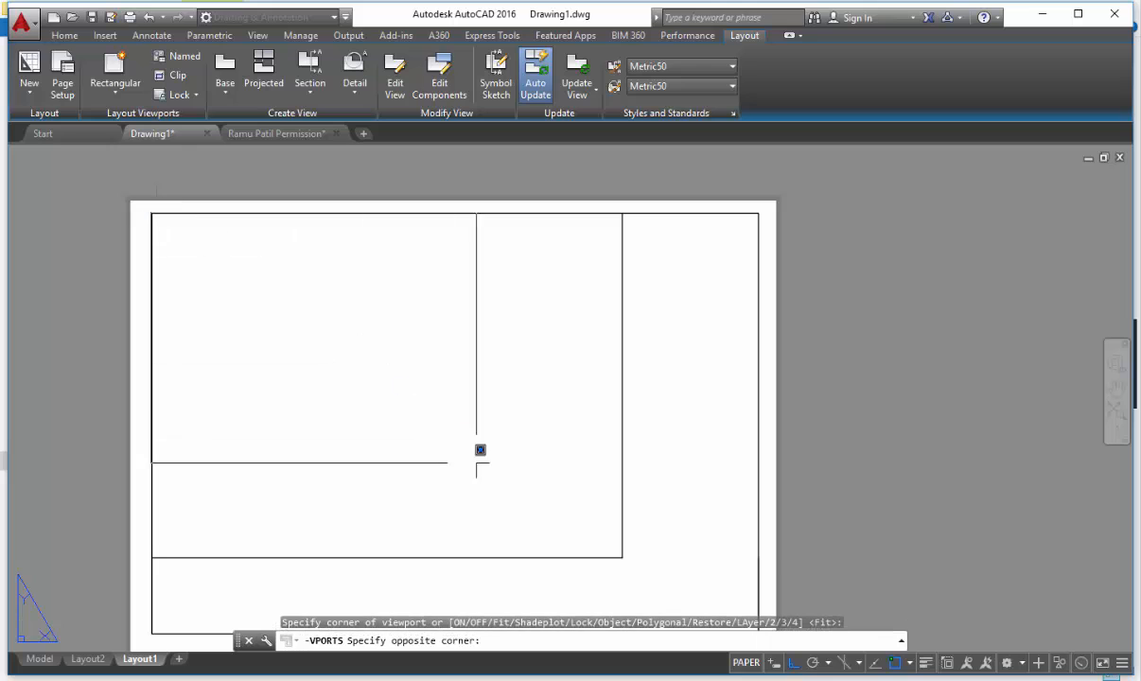
pyautogui.click(621, 559)
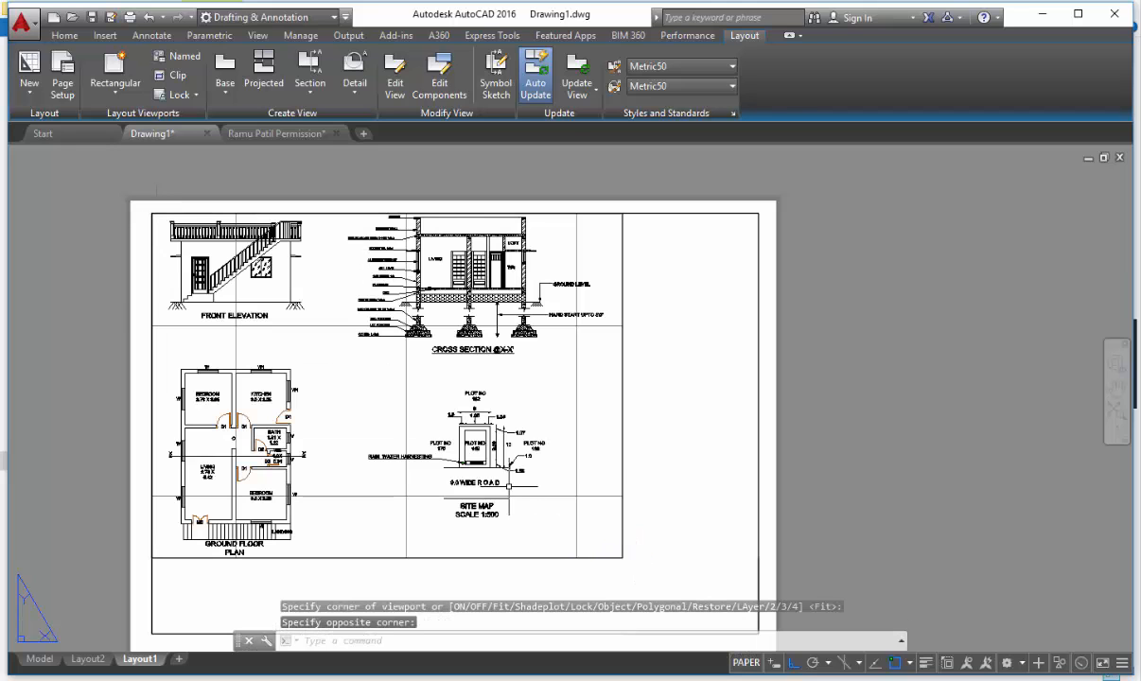
pyautogui.scroll(-2, 511, 450)
pyautogui.scroll(2, 535, 454)
pyautogui.moveTo(632, 521); pyautogui.dragTo(594, 485, button='middle')
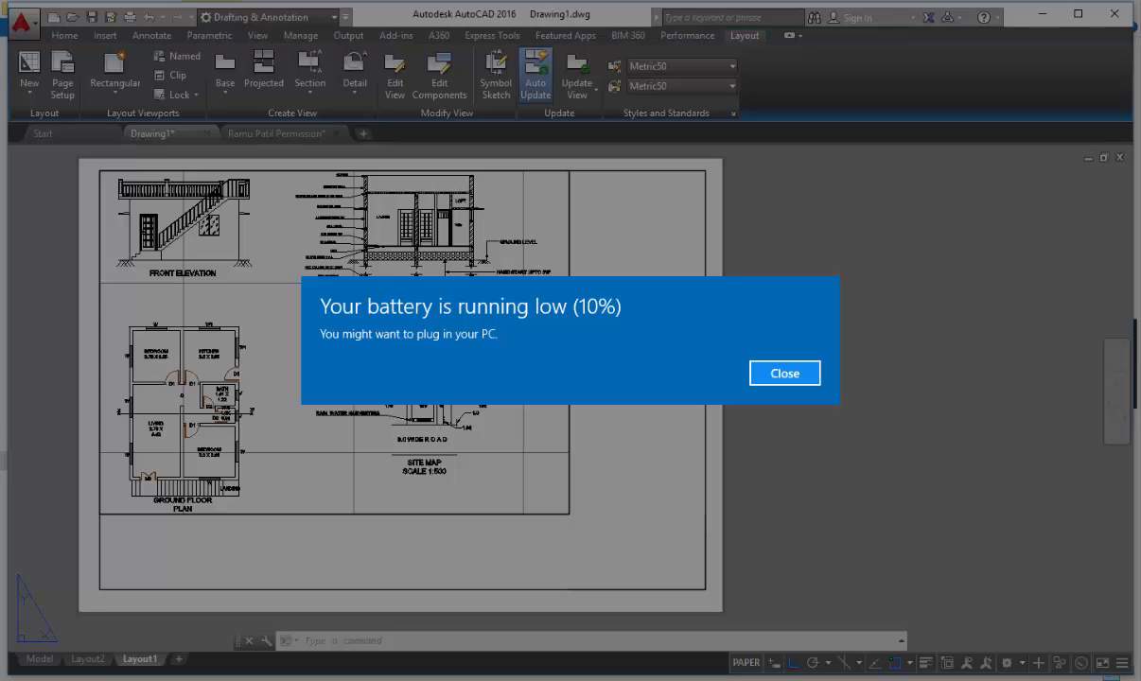
# - Dismiss the low-battery notification covering the sheet
pyautogui.click(785, 373)
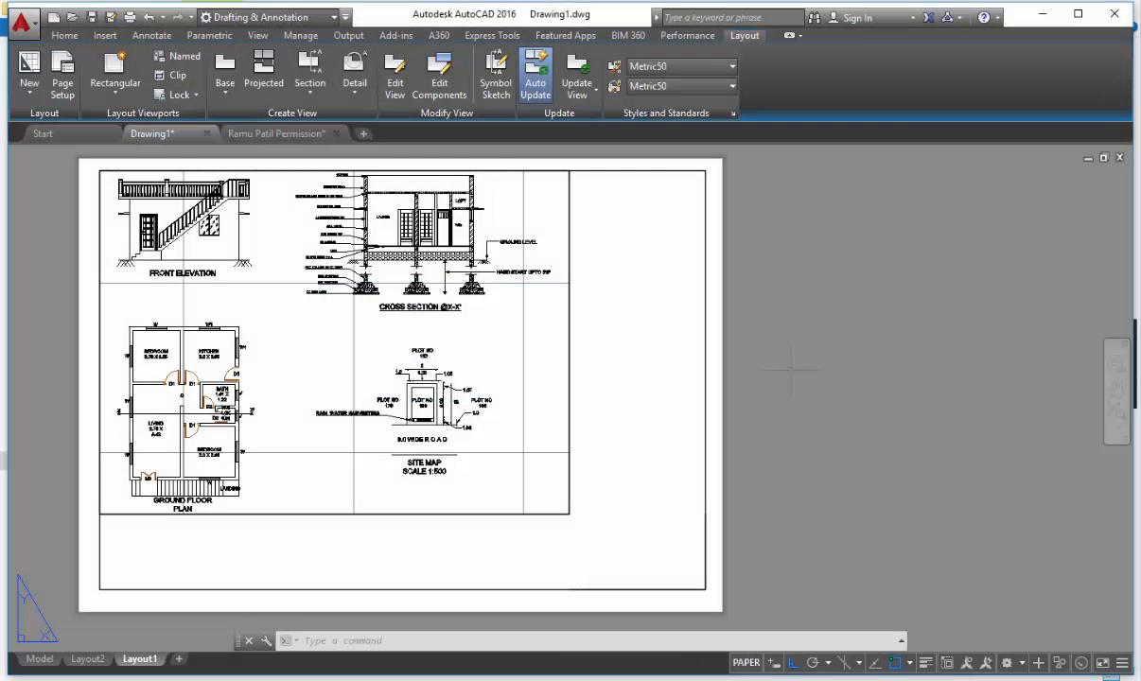
pyautogui.moveTo(790, 371); pyautogui.dragTo(876, 399, button='middle')
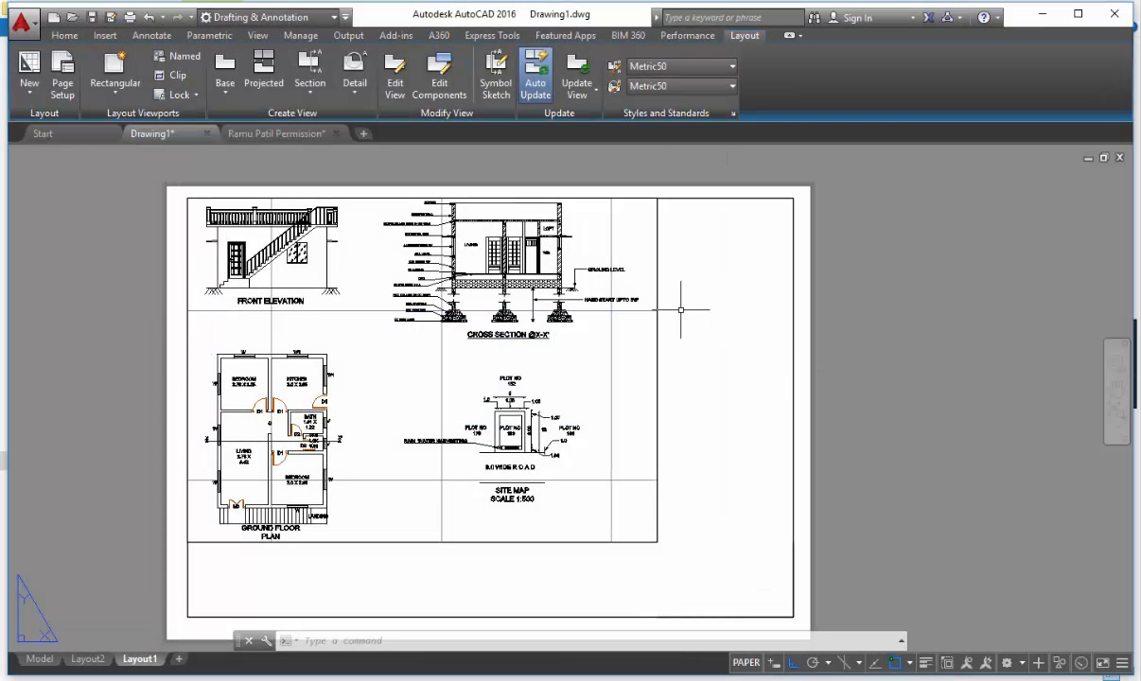
pyautogui.scroll(-2, 632, 364)
pyautogui.scroll(2, 674, 410)
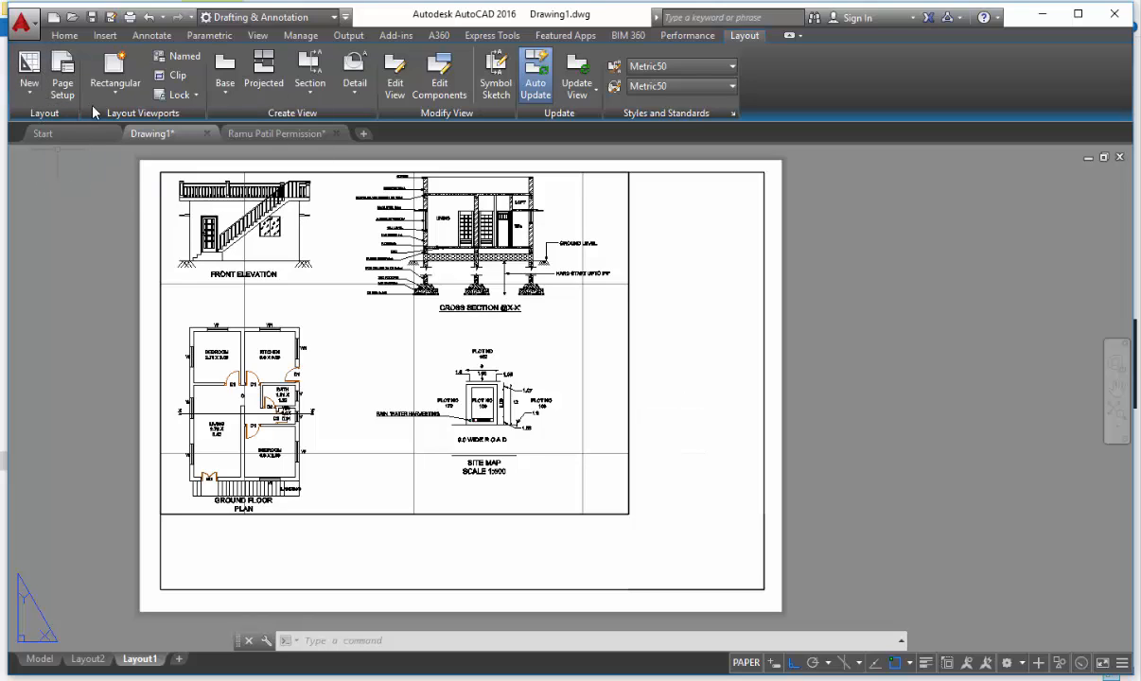
# - Insert the ISO A1 Layout from the Tutorial-mMfg template and switch to that layout
pyautogui.click(31, 93)
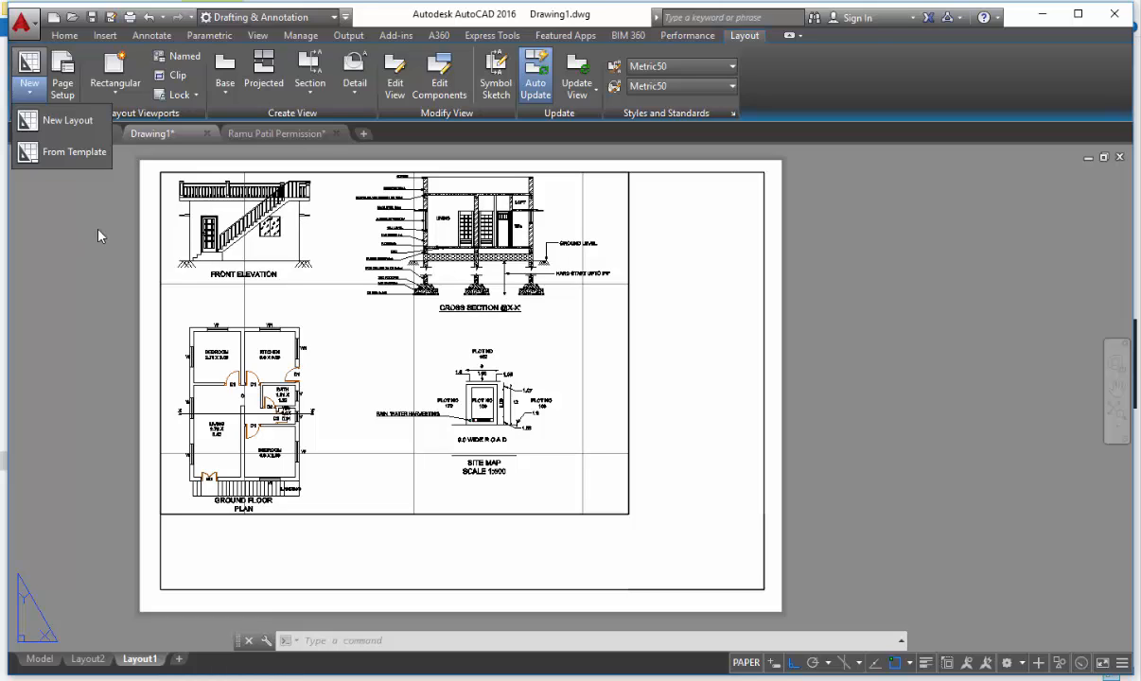
pyautogui.click(77, 150)
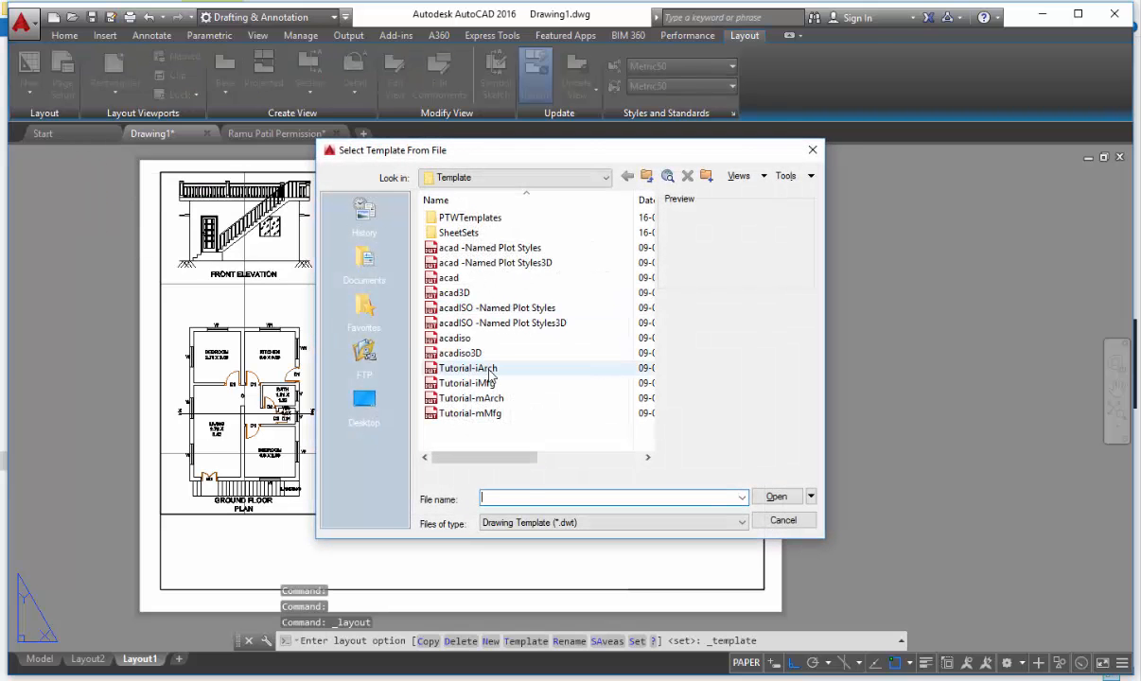
pyautogui.click(491, 371)
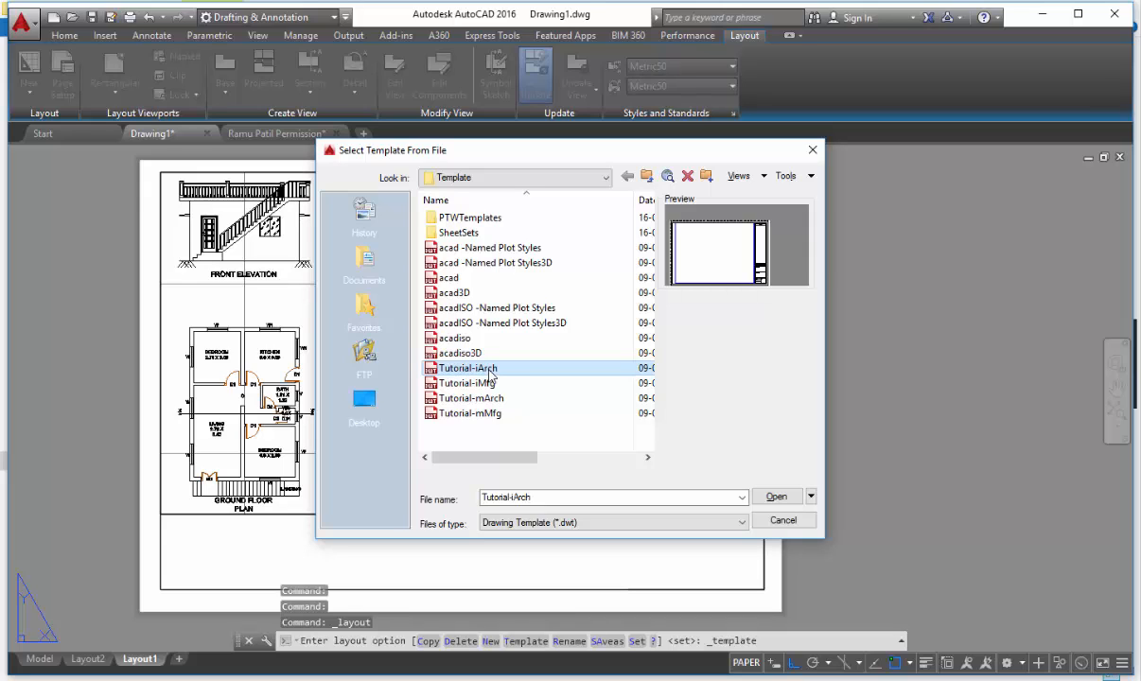
pyautogui.press('Down')
pyautogui.press('Down')
pyautogui.press('Down')
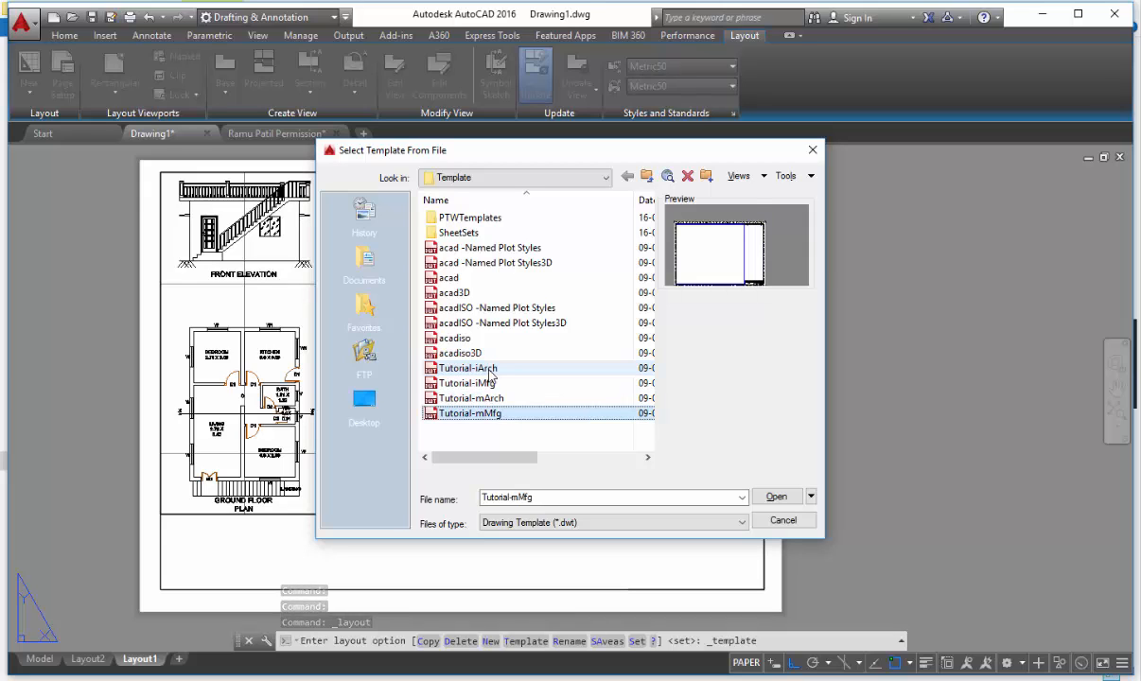
pyautogui.press('Up')
pyautogui.click(470, 413)
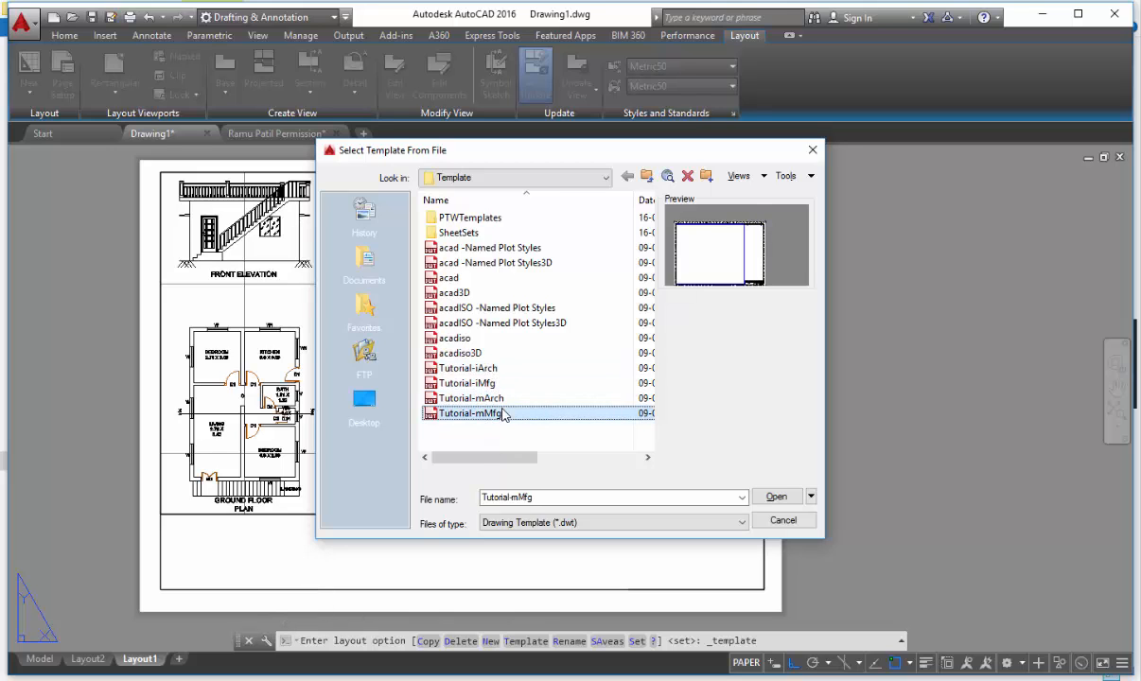
pyautogui.click(777, 497)
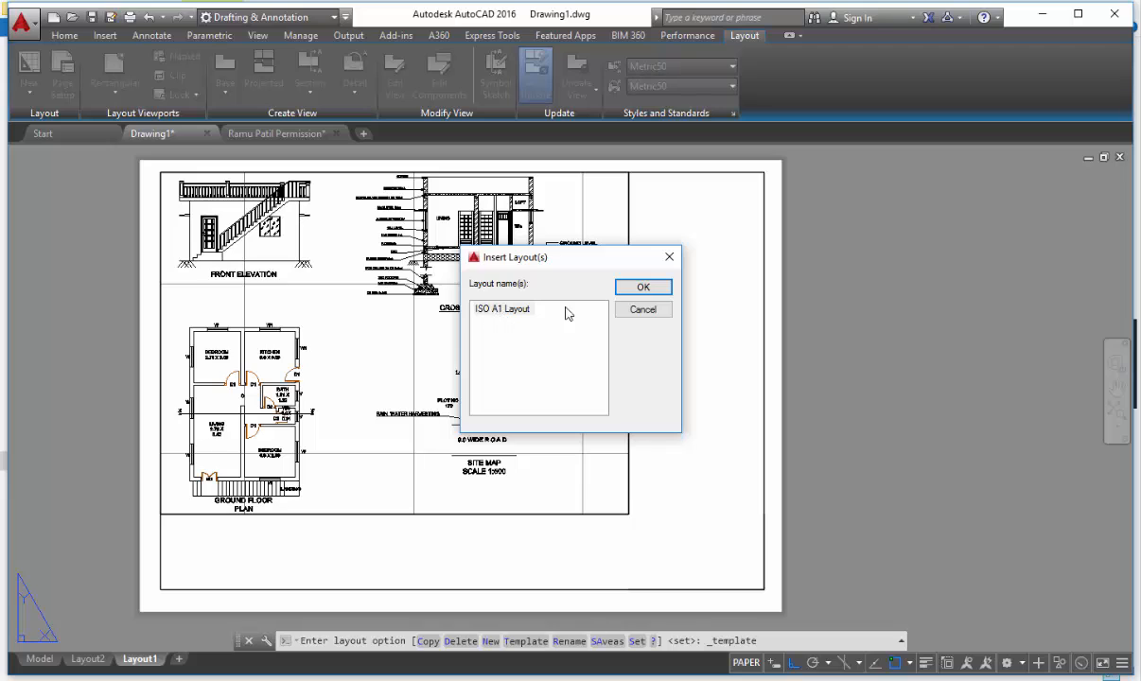
pyautogui.click(656, 291)
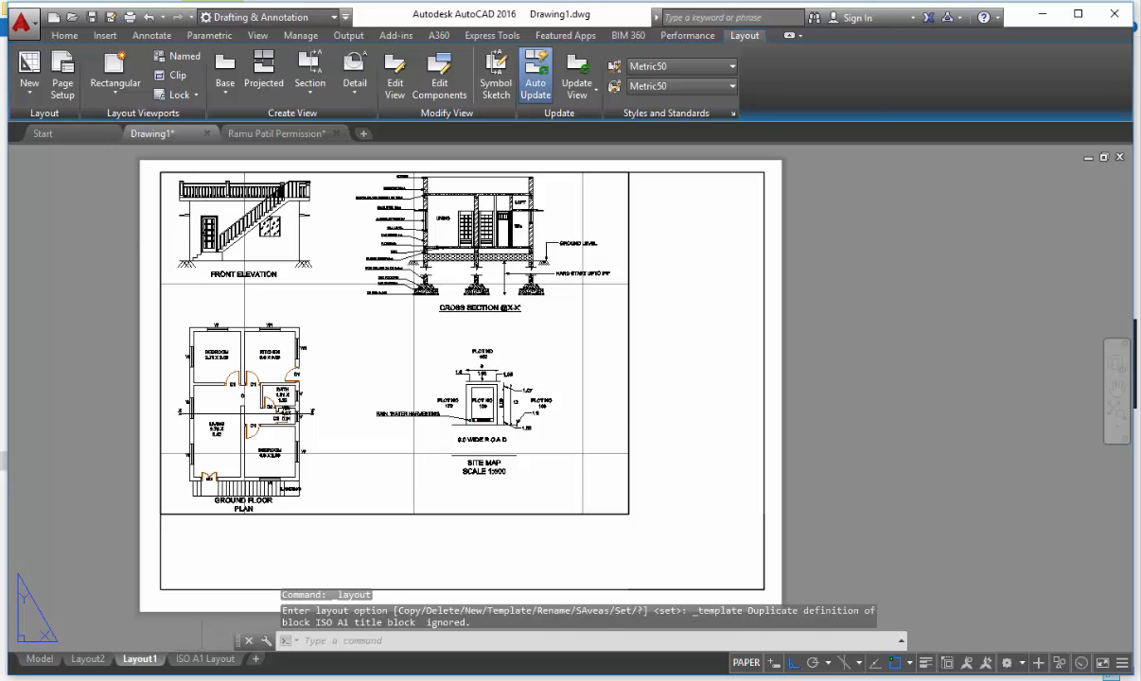
pyautogui.click(205, 660)
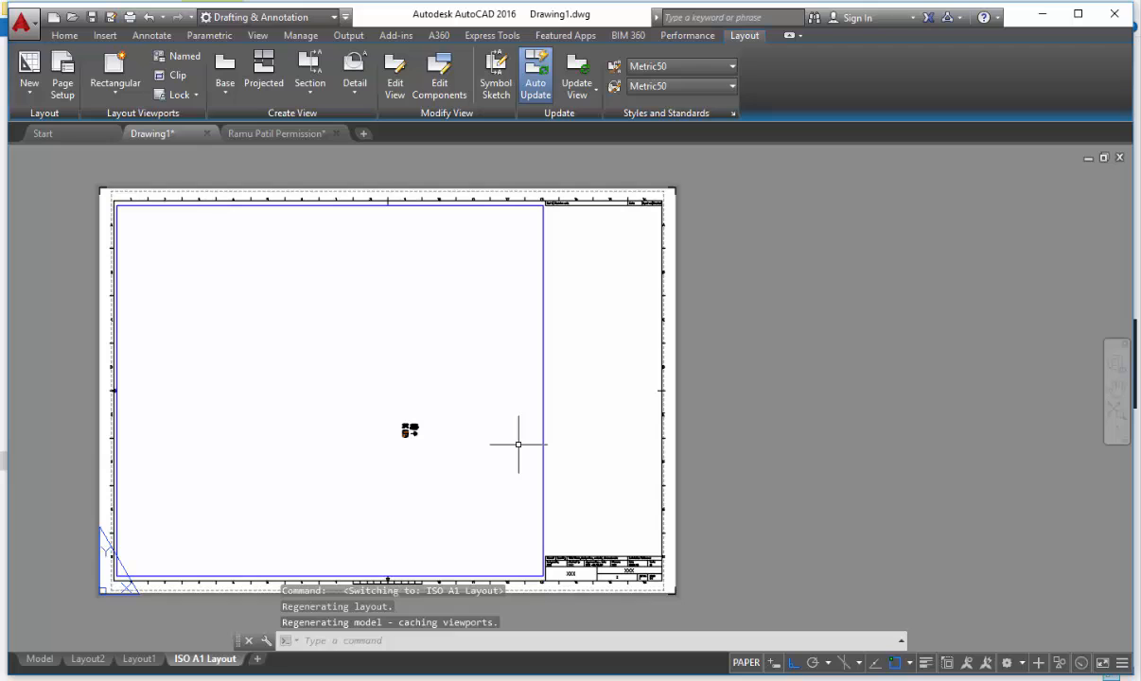
# - Try to zoom in on the house drawings inside the template's viewport and return to paper space
pyautogui.scroll(5, 518, 444)
pyautogui.scroll(-5, 503, 453)
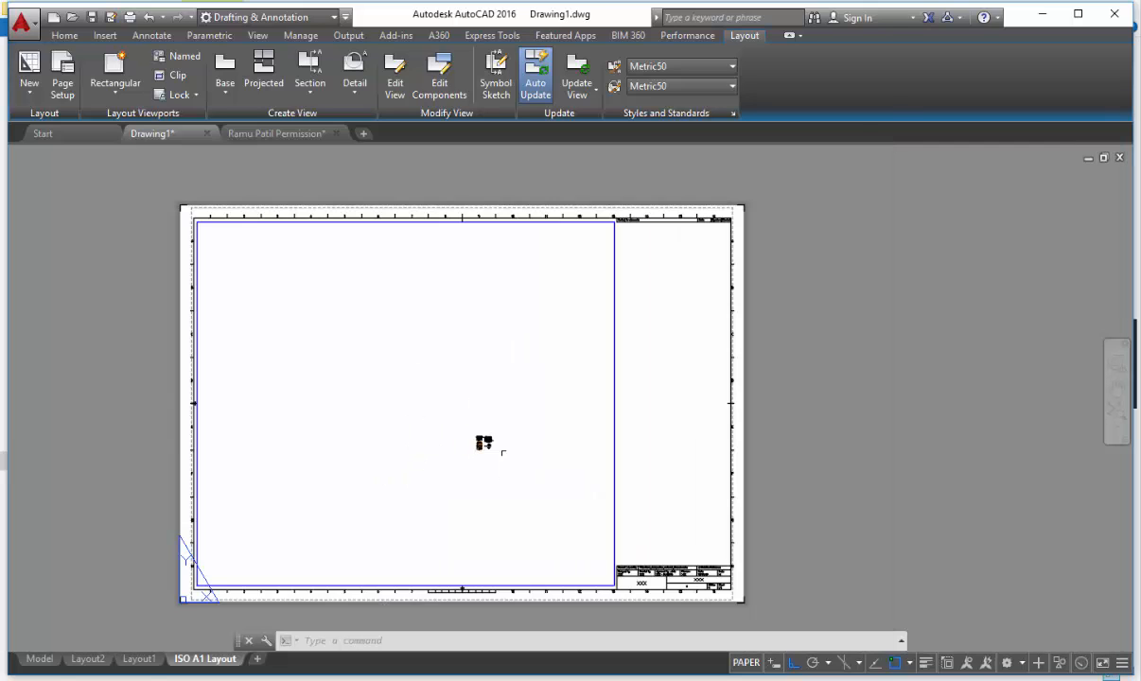
pyautogui.doubleClick(550, 452)
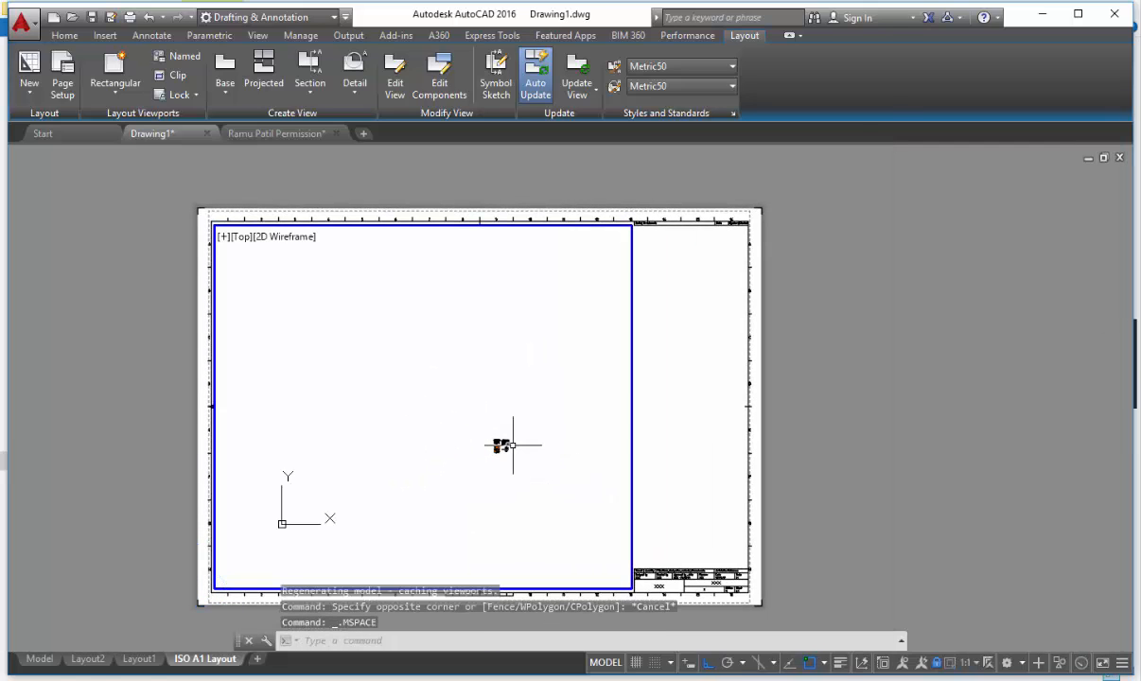
pyautogui.scroll(5, 513, 445)
pyautogui.scroll(-5, 509, 438)
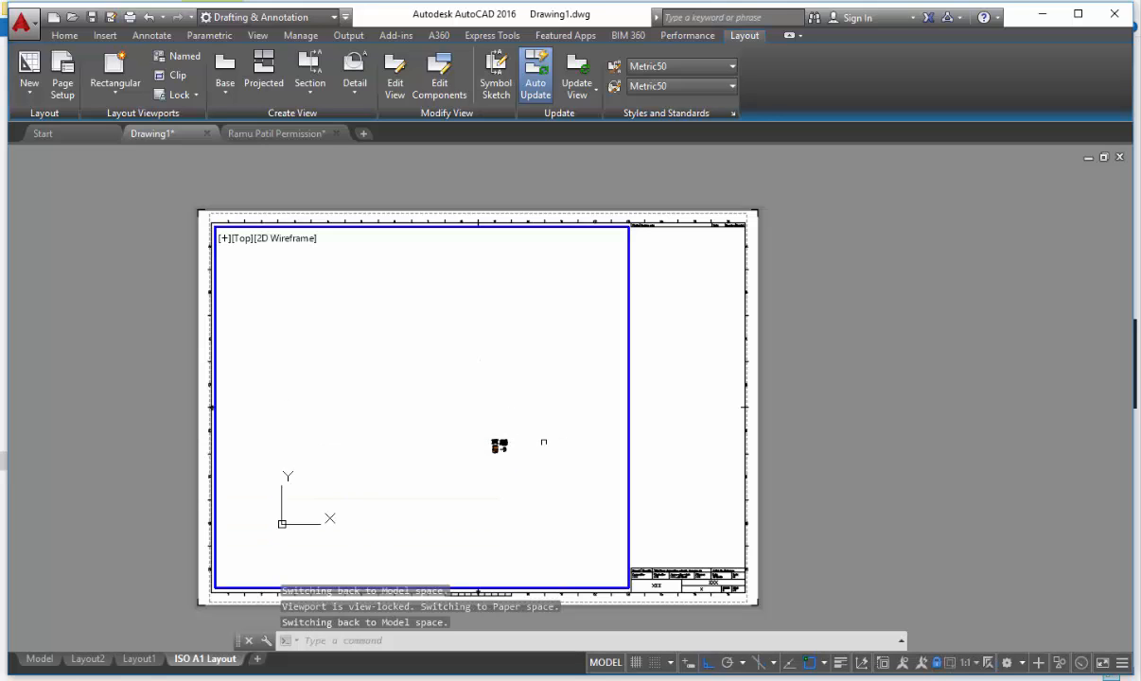
pyautogui.doubleClick(652, 447)
# - Erase the template's existing viewport from the ISO A1 sheet
pyautogui.click(593, 414)
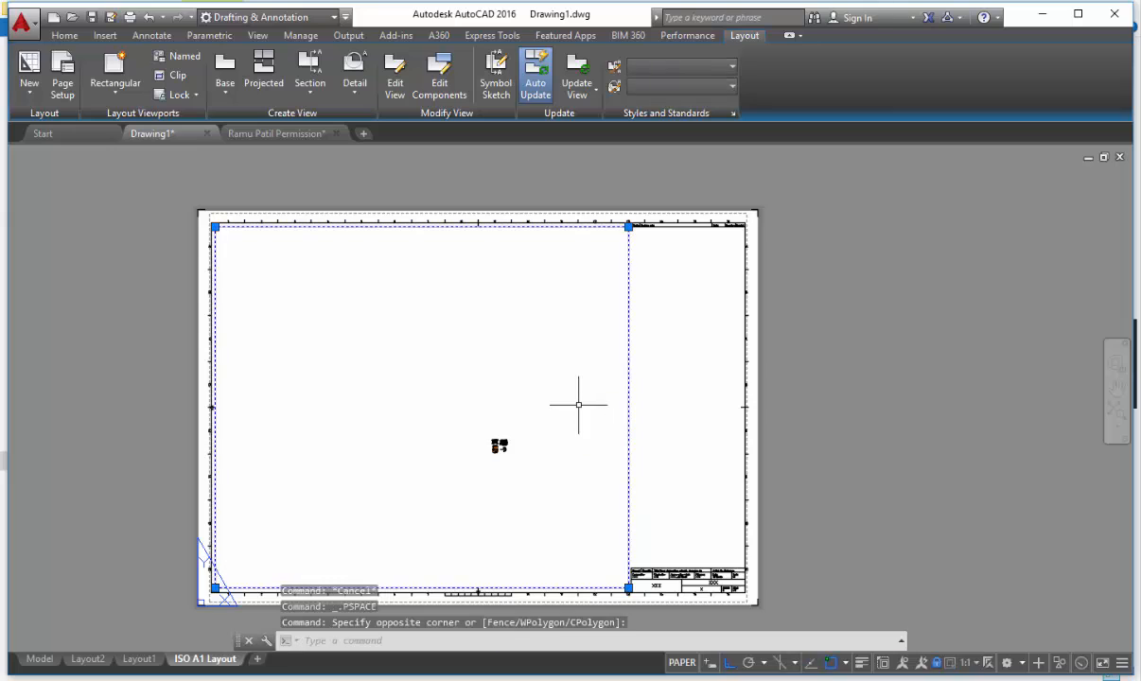
pyautogui.write('E')
pyautogui.press('Return')
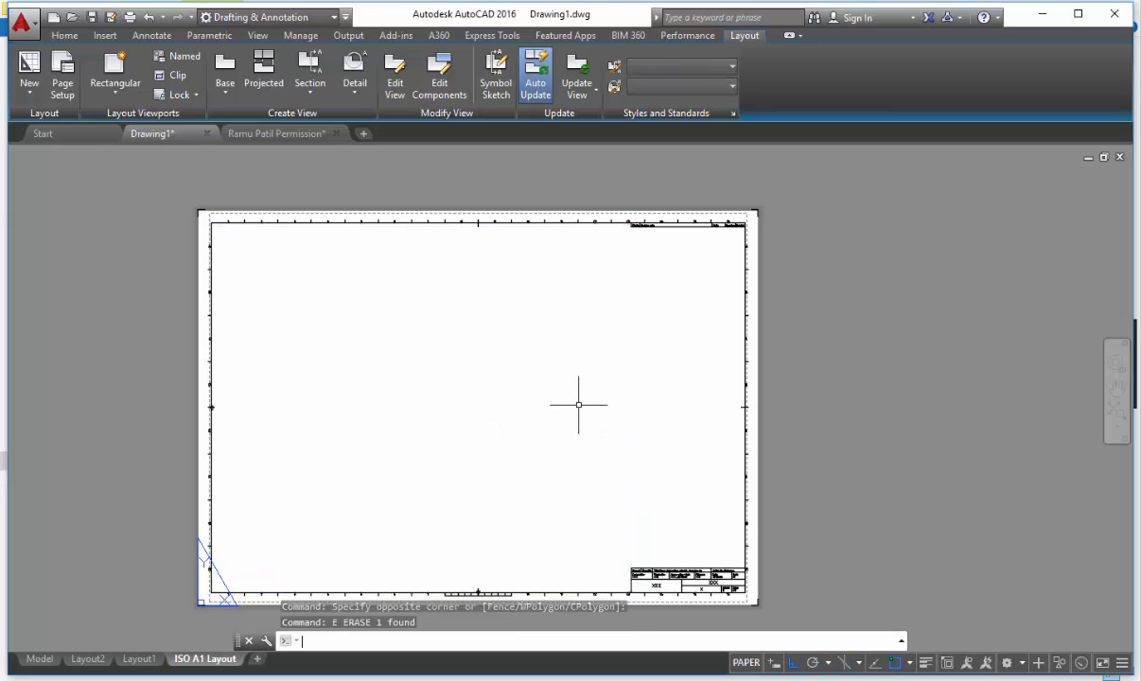
# - Create a rectangular viewport from the frame's upper-left corner to the title block's lower-left corner
pyautogui.write('mv')
pyautogui.press('Return')
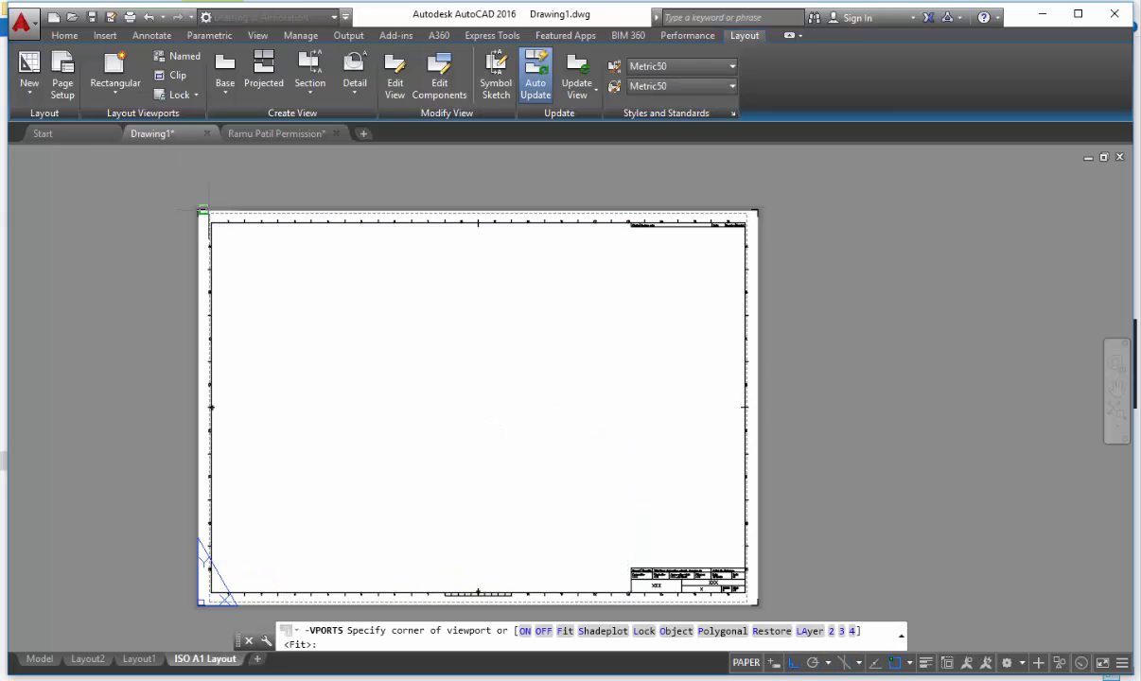
pyautogui.scroll(2, 218, 225)
pyautogui.click(201, 217)
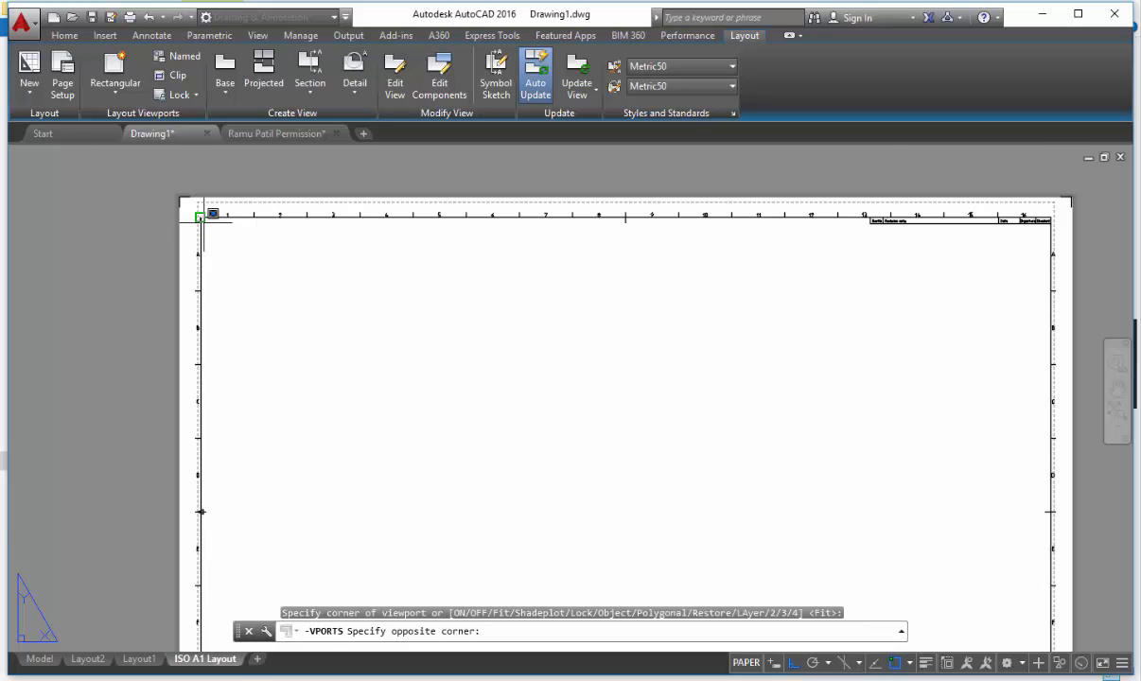
pyautogui.click(466, 486)
pyautogui.scroll(-4, 489, 354)
pyautogui.moveTo(492, 336); pyautogui.dragTo(519, 446, button='middle')
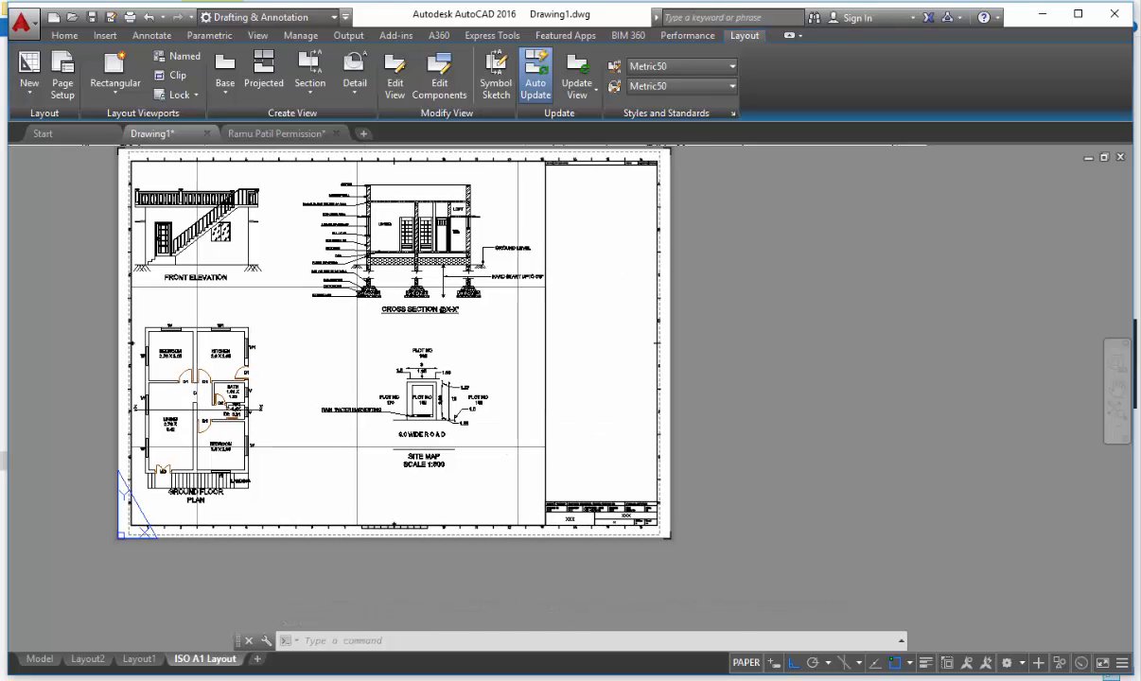
# - Fill in the CHECKED_BY attribute of the ISO A1 title block with the checker's name
pyautogui.scroll(2, 614, 542)
pyautogui.scroll(2, 613, 545)
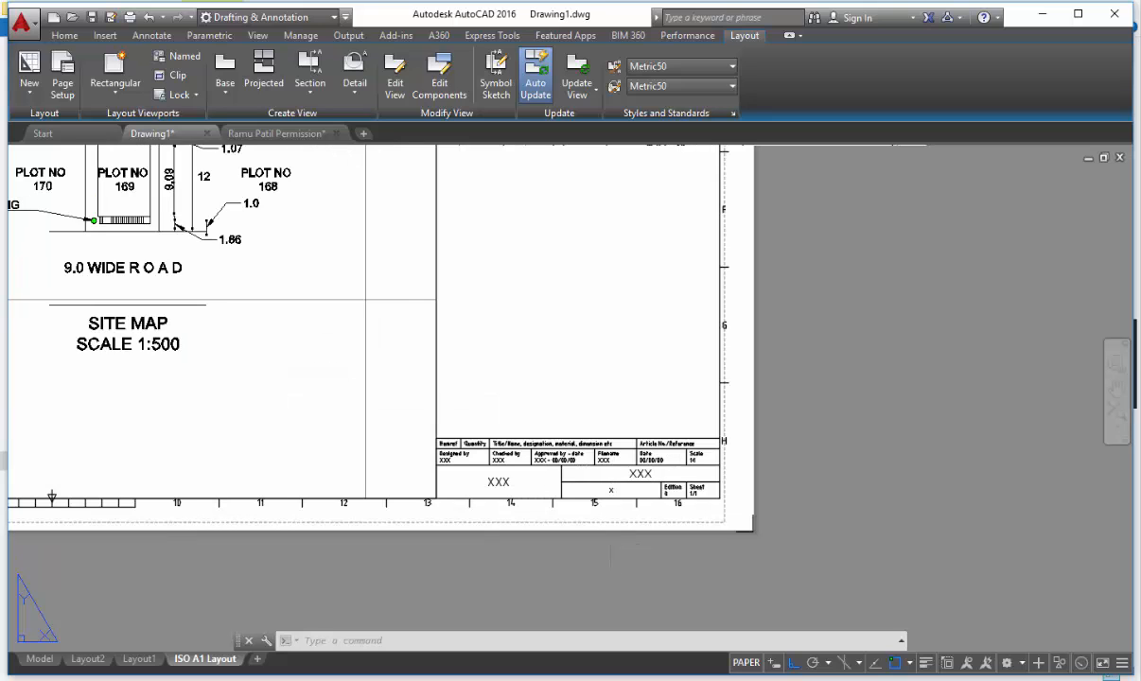
pyautogui.scroll(4, 593, 496)
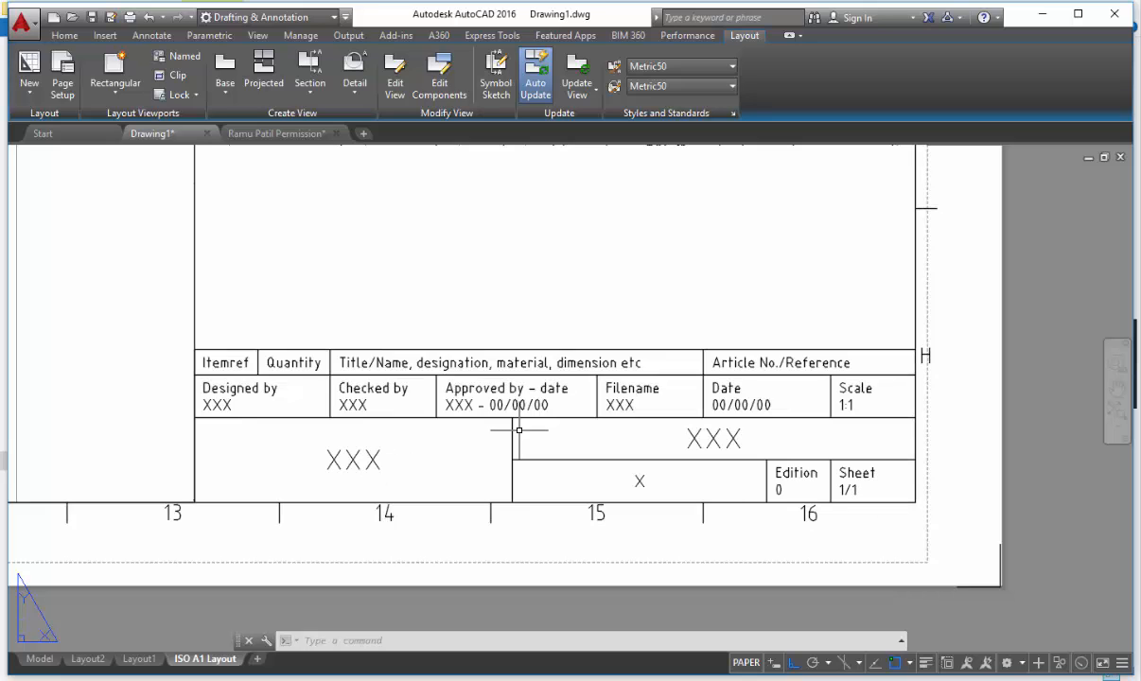
pyautogui.scroll(2, 349, 461)
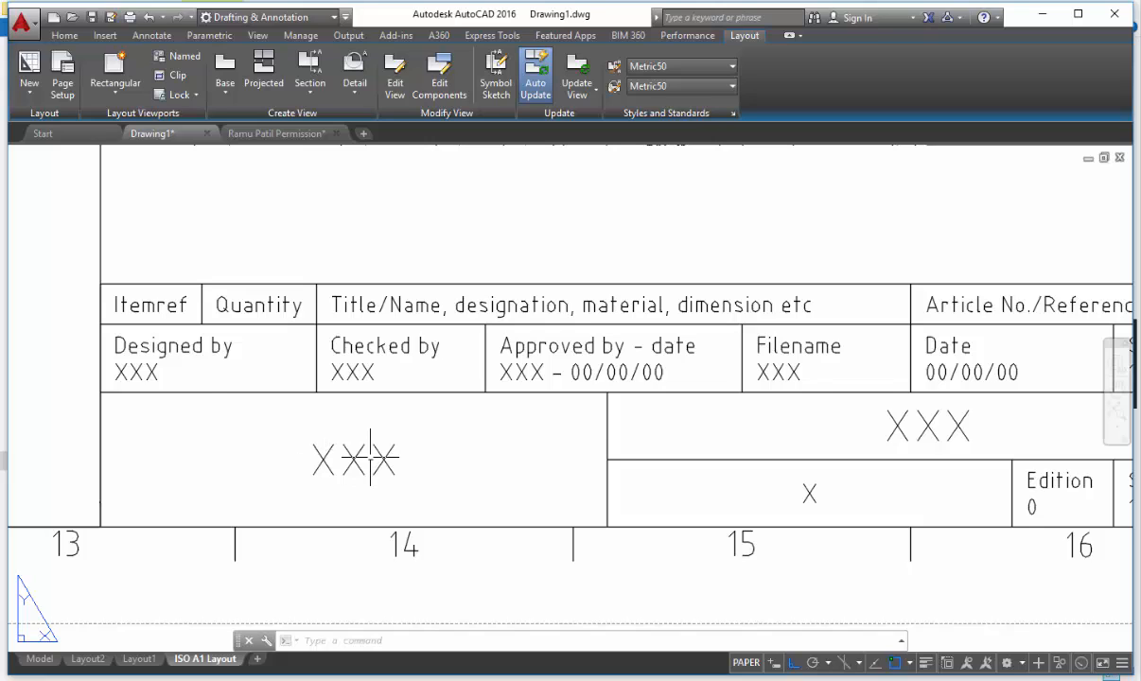
pyautogui.scroll(-1, 370, 458)
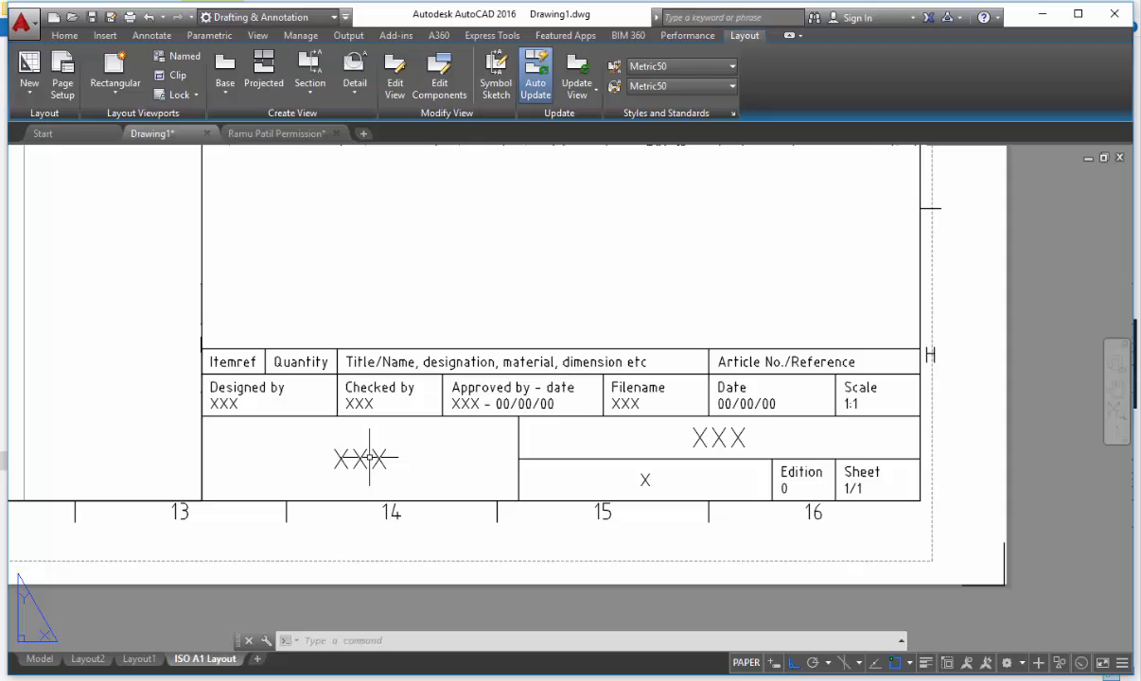
pyautogui.doubleClick(368, 460)
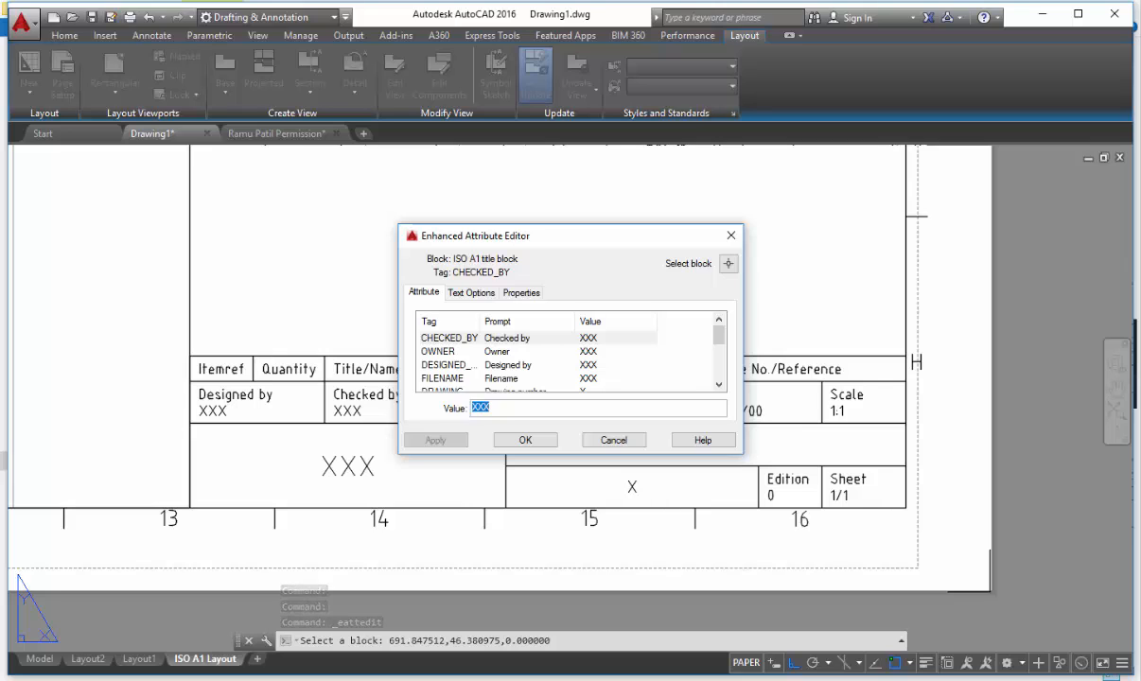
pyautogui.press('BackSpace')
pyautogui.write('Ra')
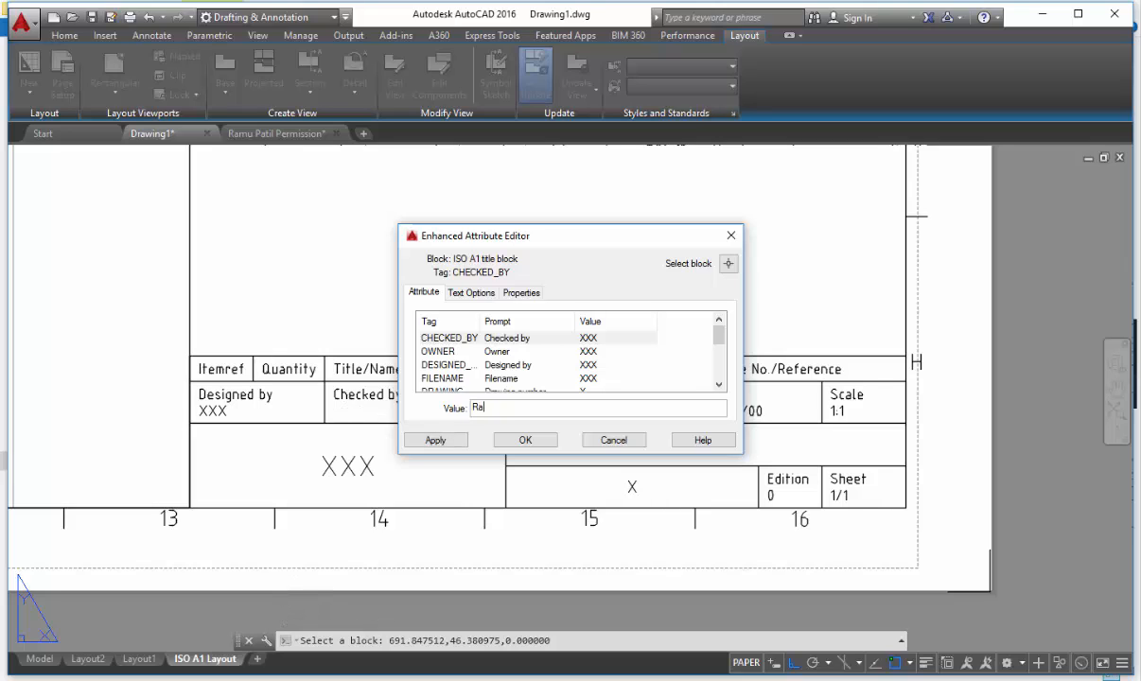
pyautogui.write('y')
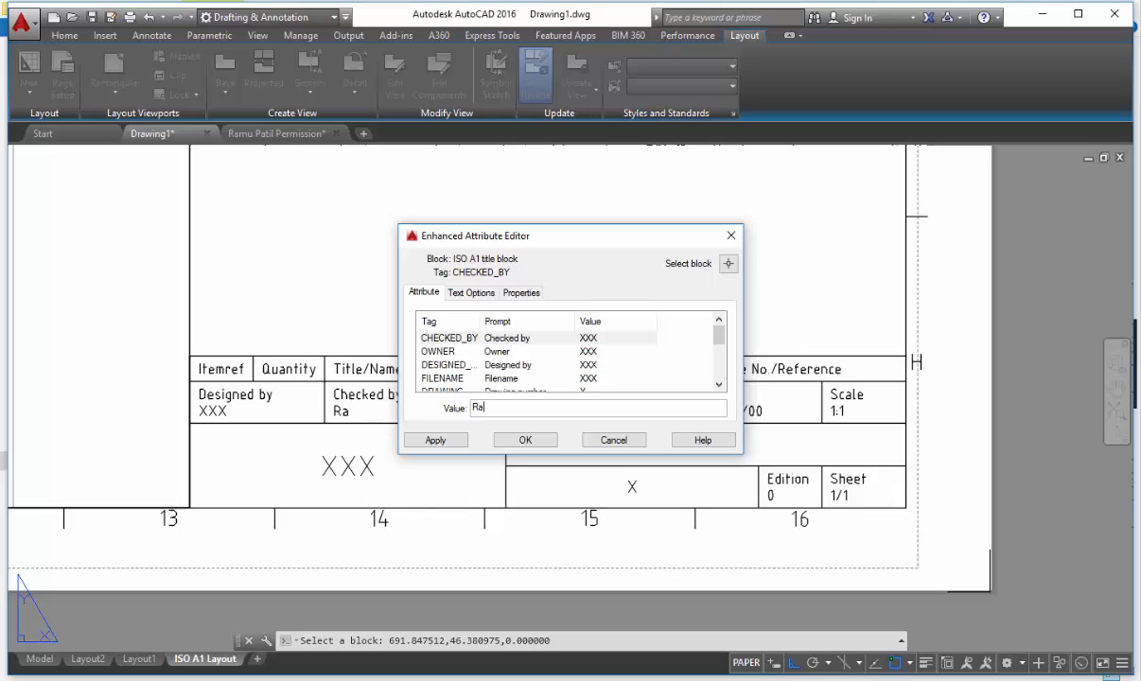
pyautogui.write('j')
pyautogui.click(525, 440)
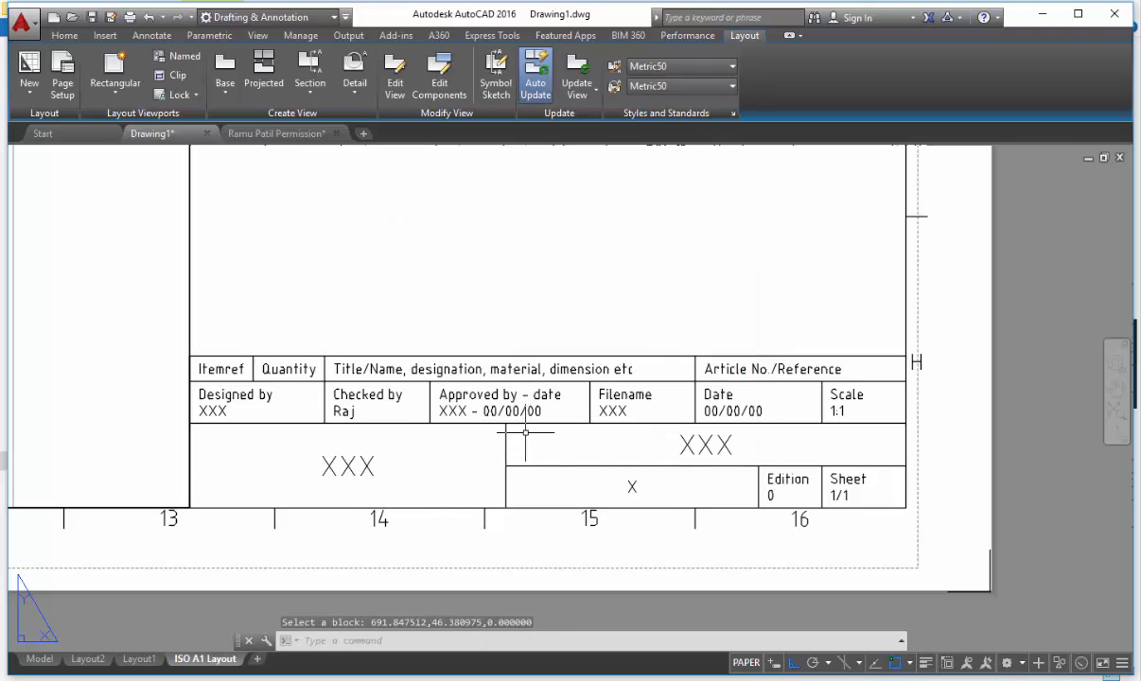
# - Examine the edited title block and the overall arrangement of the house drawings on the sheet
pyautogui.scroll(2, 355, 409)
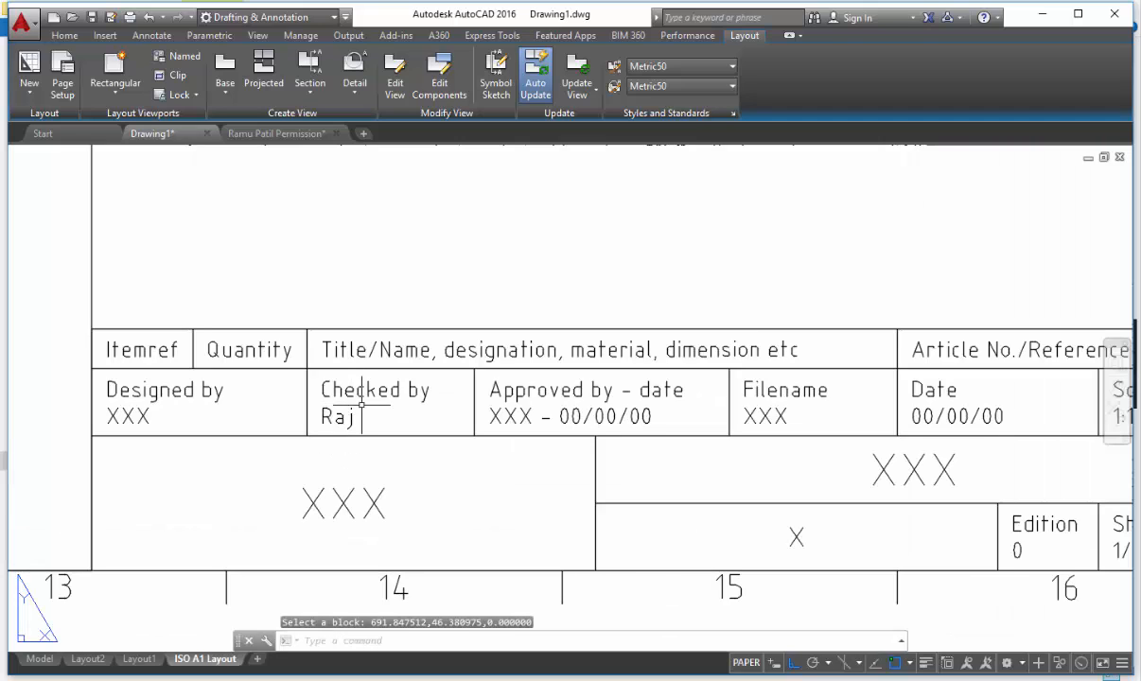
pyautogui.scroll(-5, 362, 405)
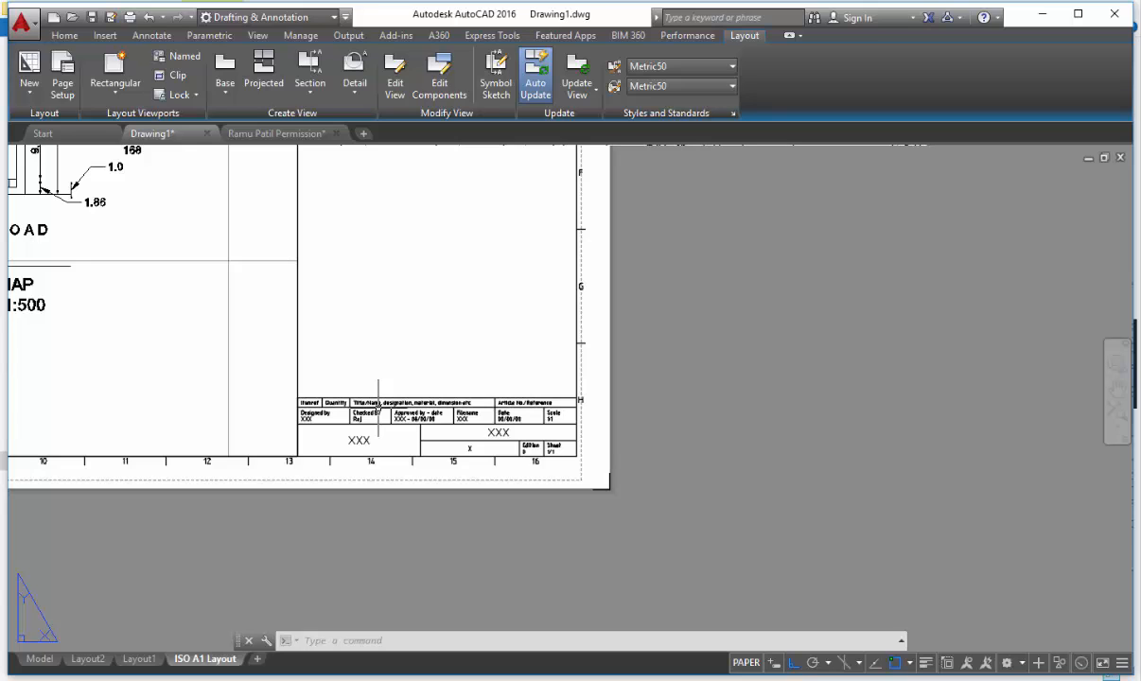
pyautogui.scroll(2, 379, 402)
pyautogui.scroll(-5, 573, 515)
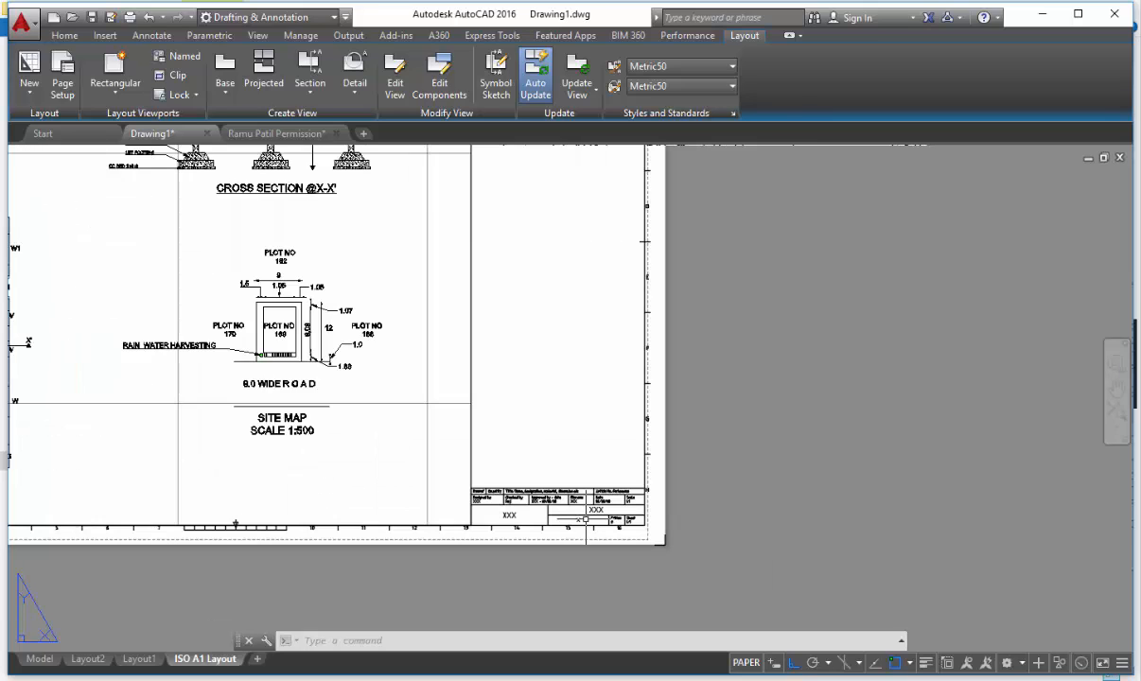
pyautogui.scroll(-1, 514, 466)
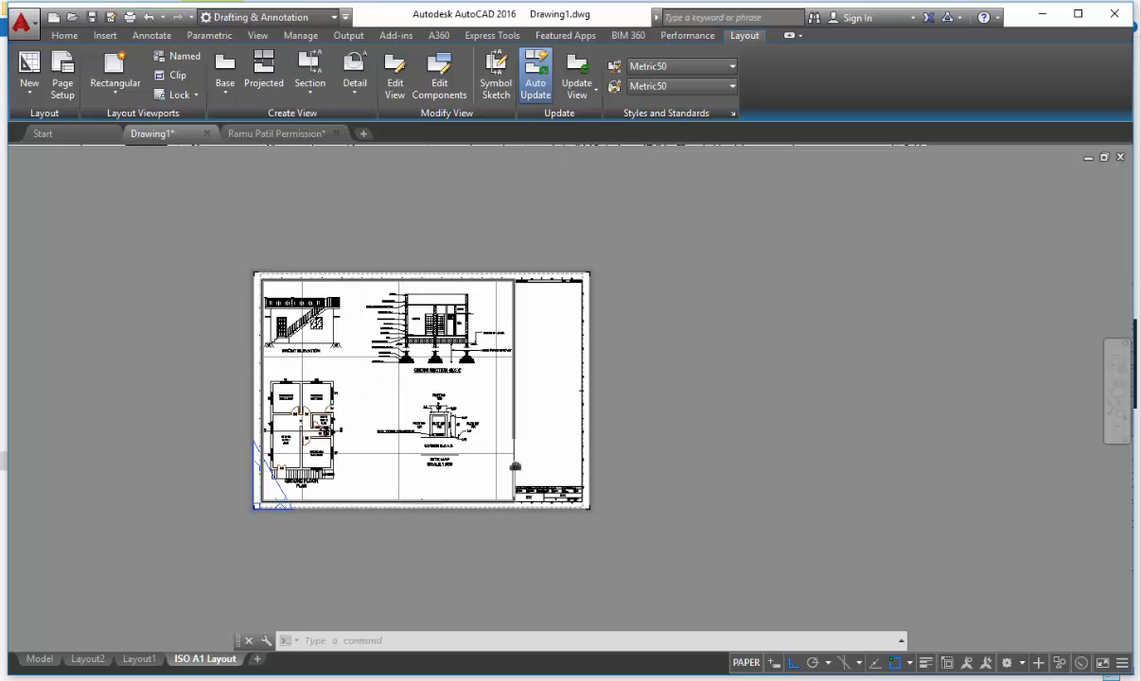
pyautogui.scroll(2, 515, 466)
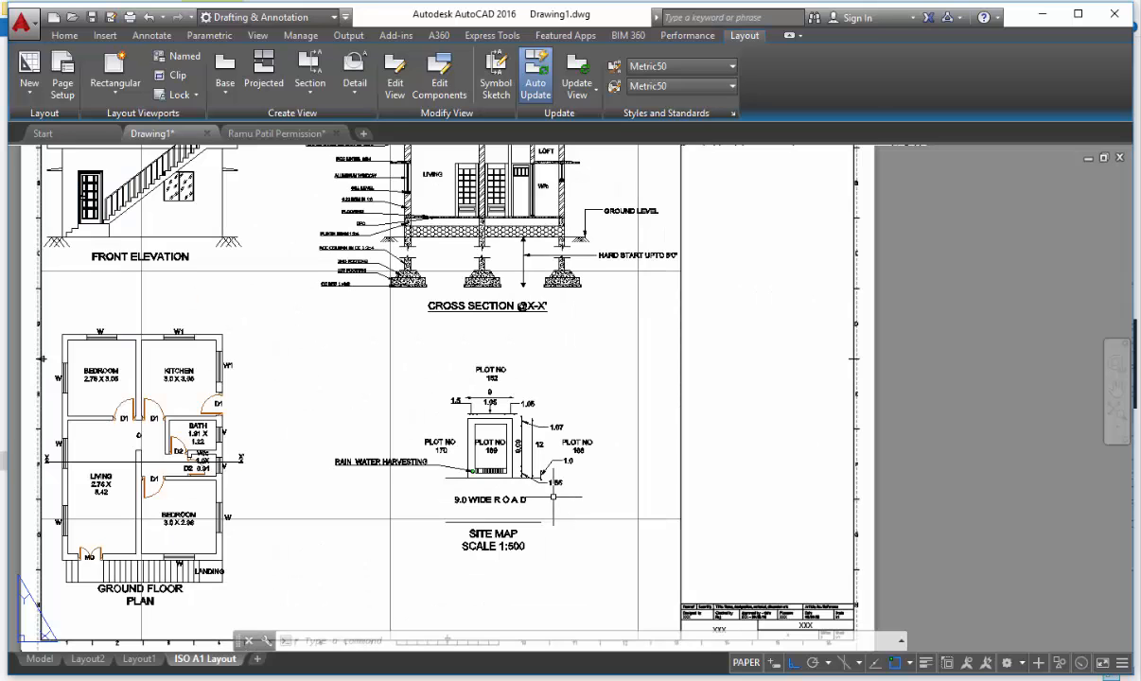
pyautogui.scroll(-1, 530, 473)
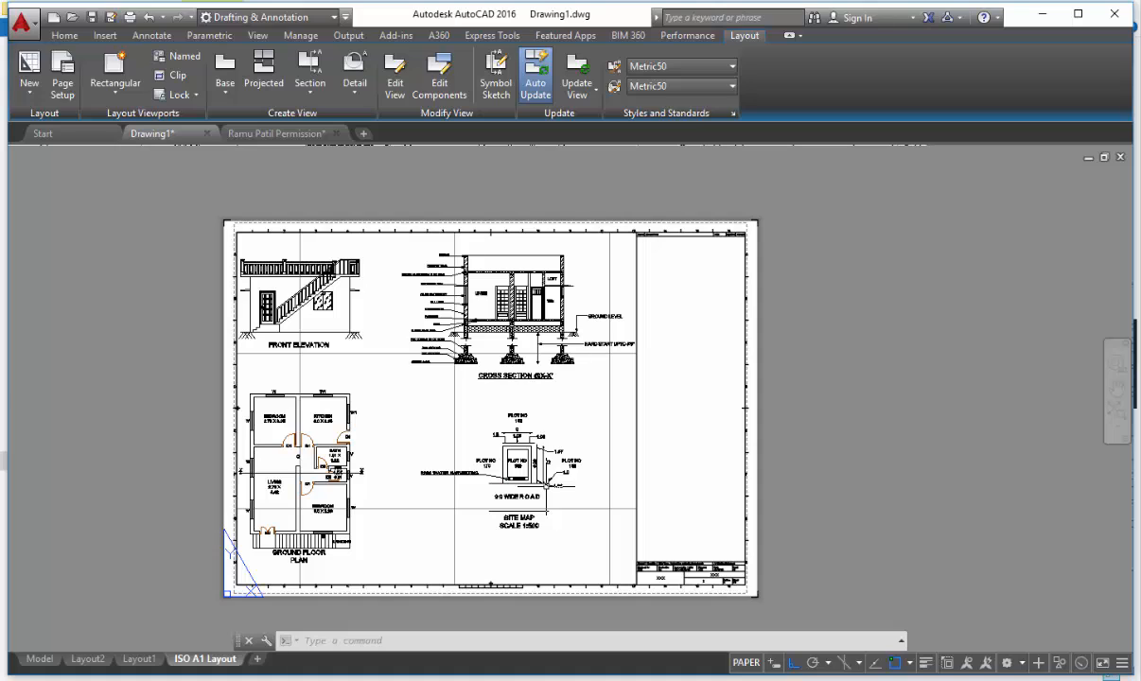
# - Set up the ISO A1 layout's plot with DWG To PDF.pc3 and ISO A1 (594.00 x 841.00 MM) paper
pyautogui.moveTo(515, 465); pyautogui.dragTo(530, 470, button='middle')
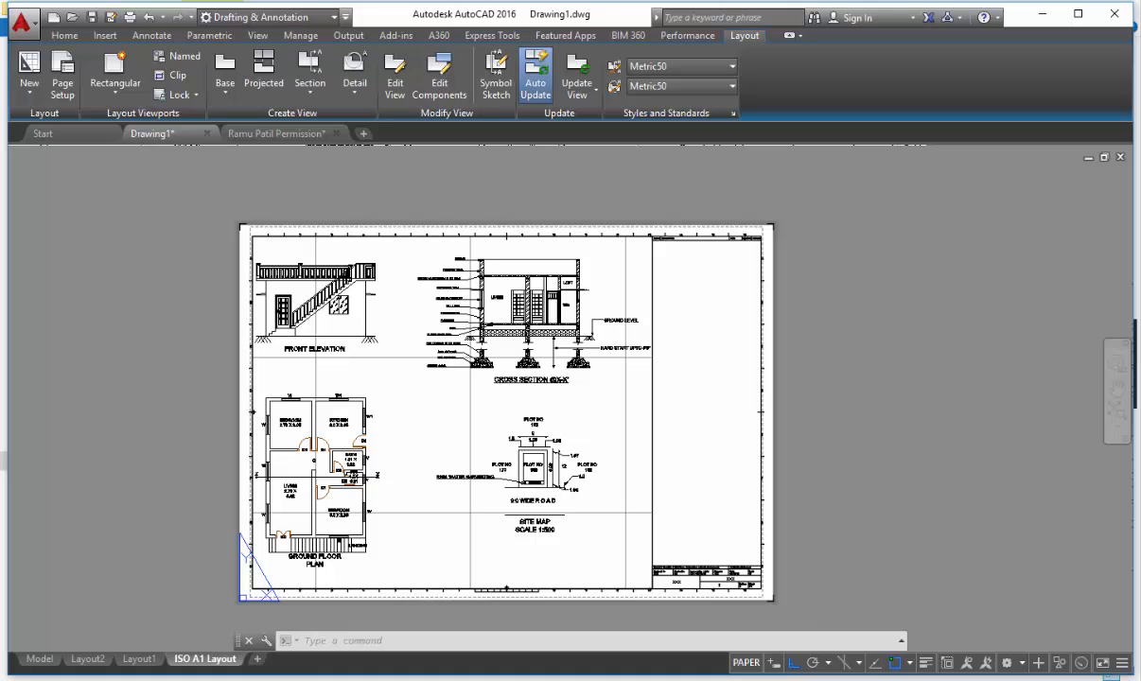
pyautogui.hotkey('ctrl', 'p')
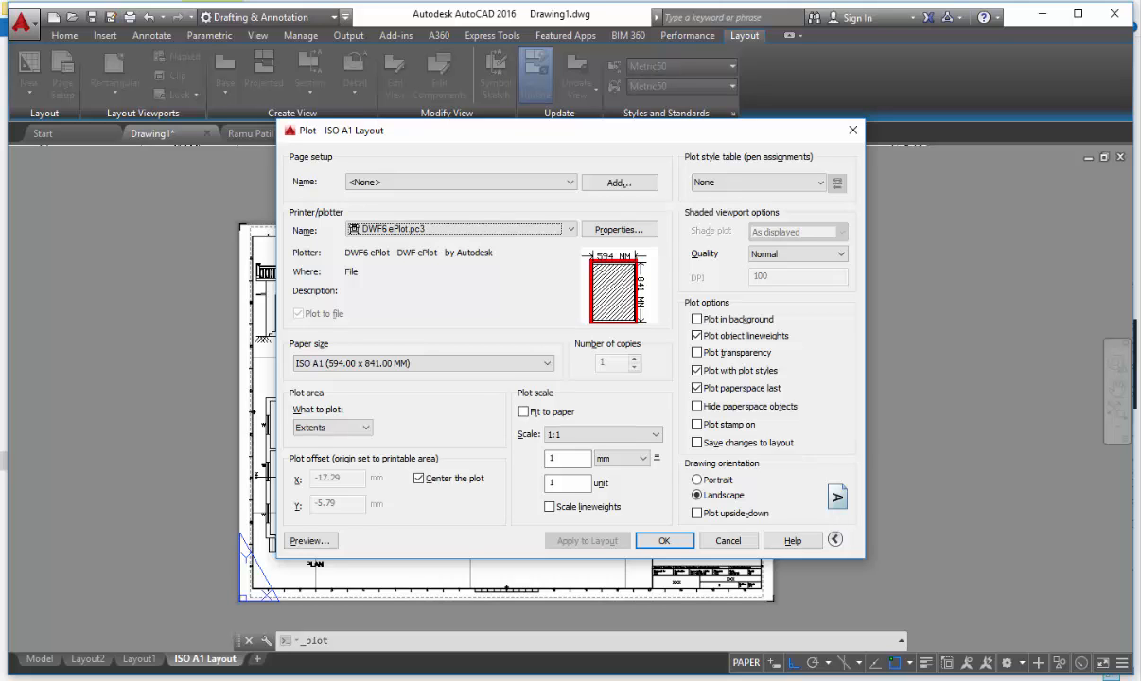
pyautogui.click(444, 229)
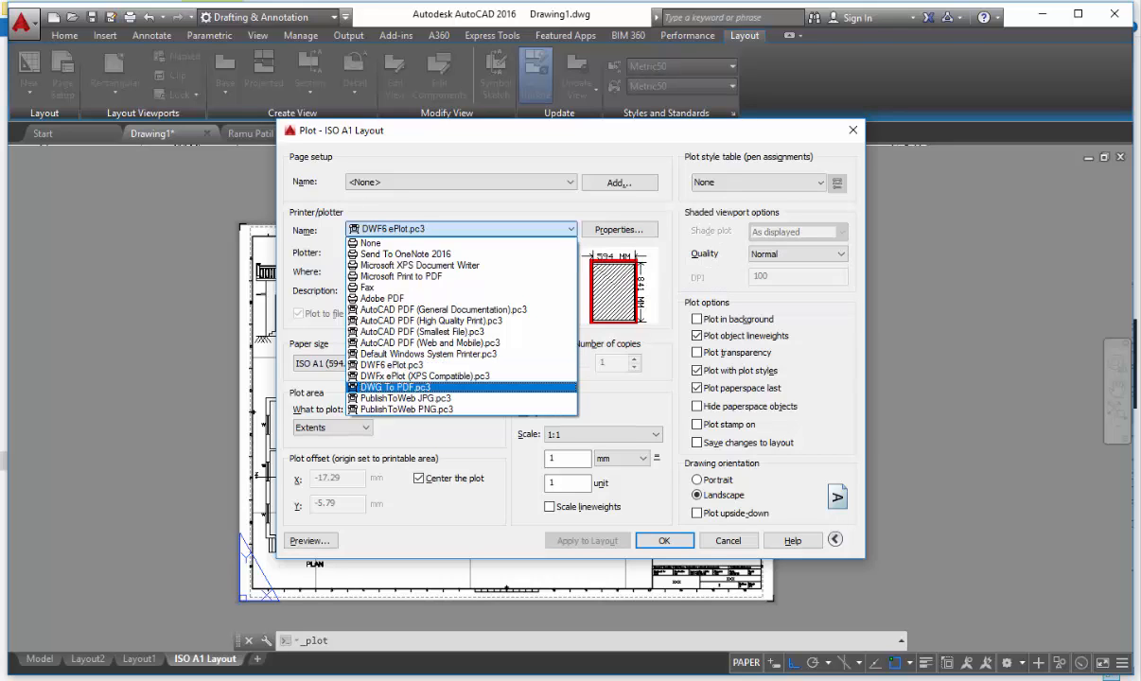
pyautogui.click(396, 387)
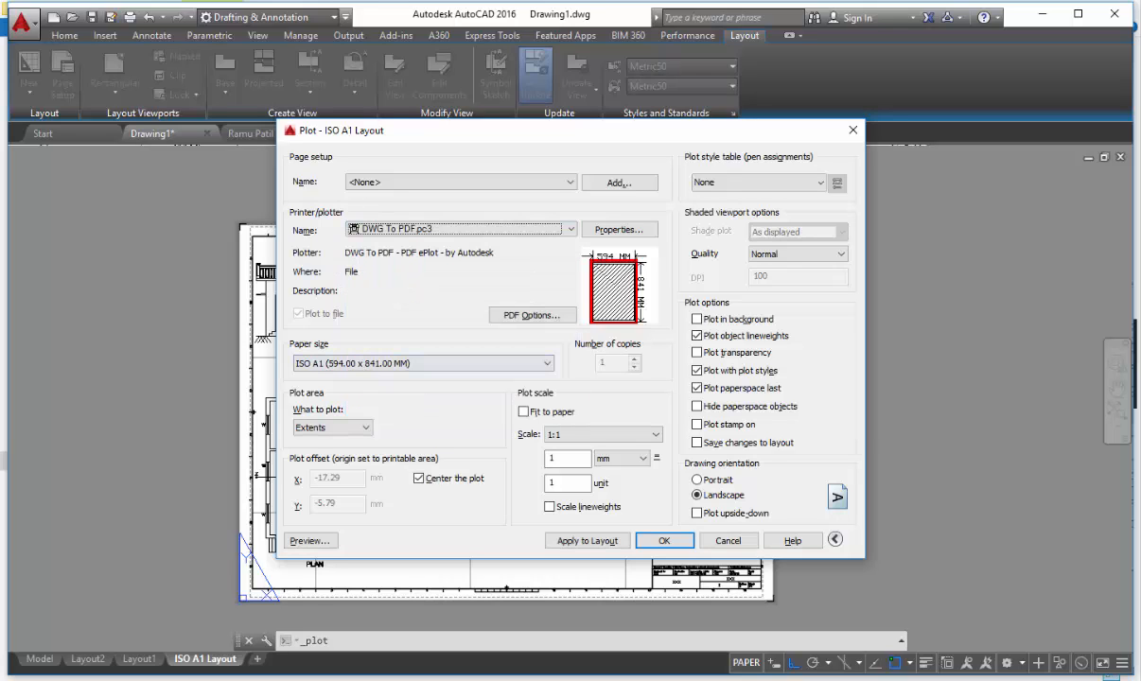
pyautogui.click(423, 363)
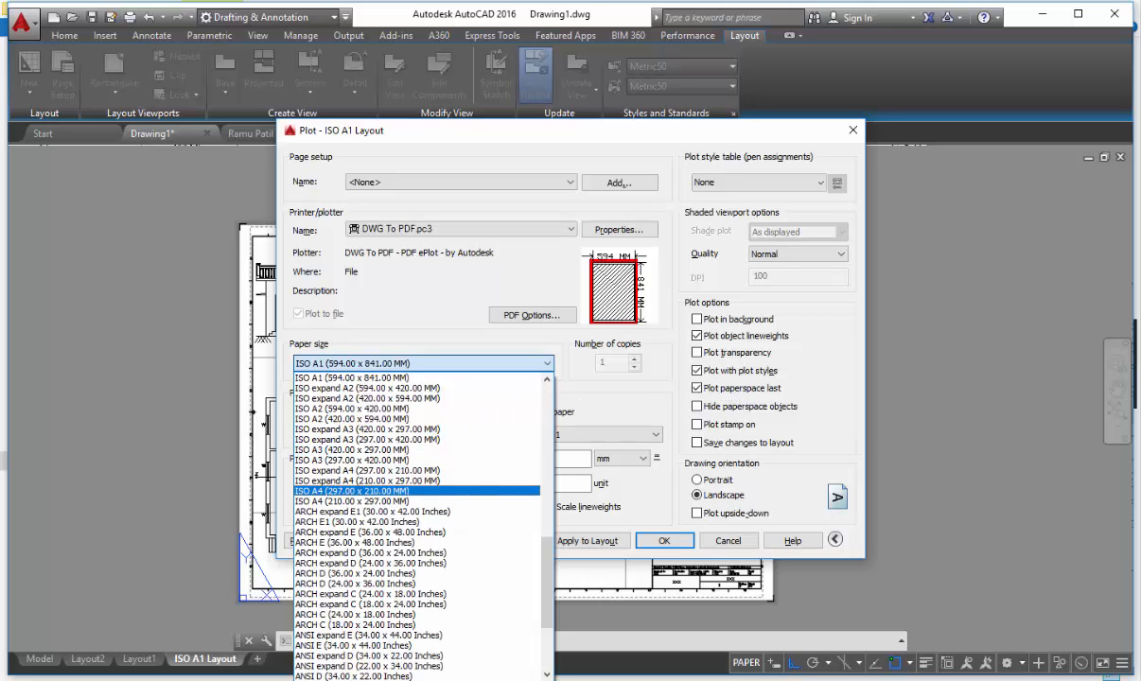
pyautogui.click(379, 491)
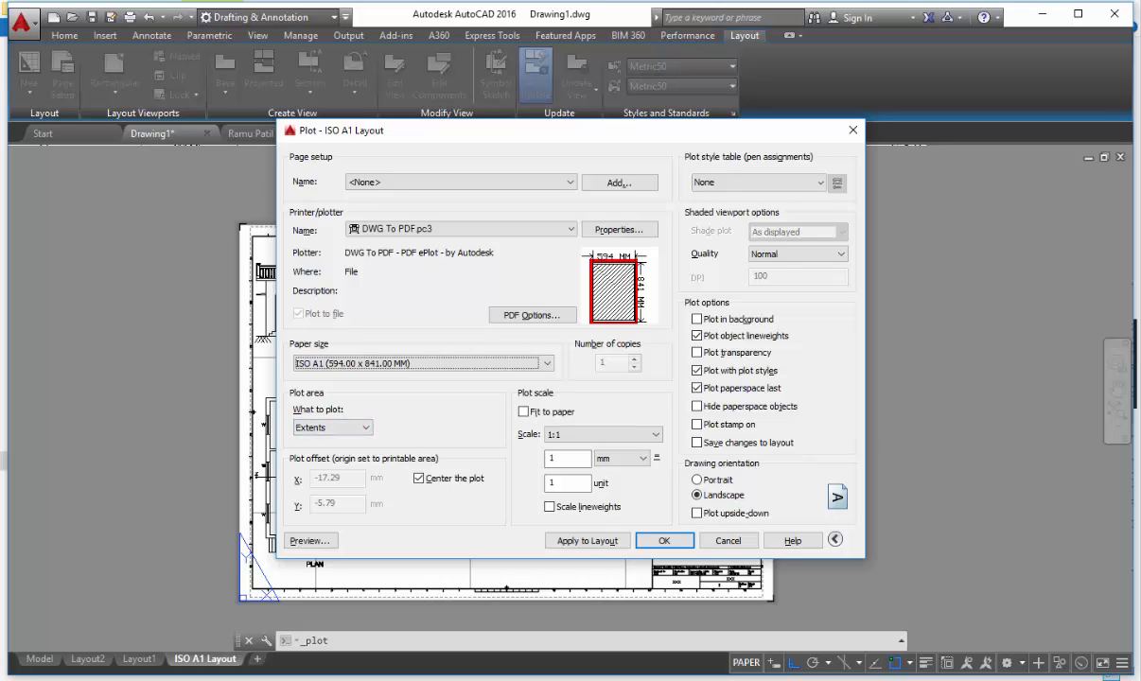
# - Define the plot area as a window enclosing the entire ISO A1 sheet and keep the plot centered
pyautogui.click(333, 428)
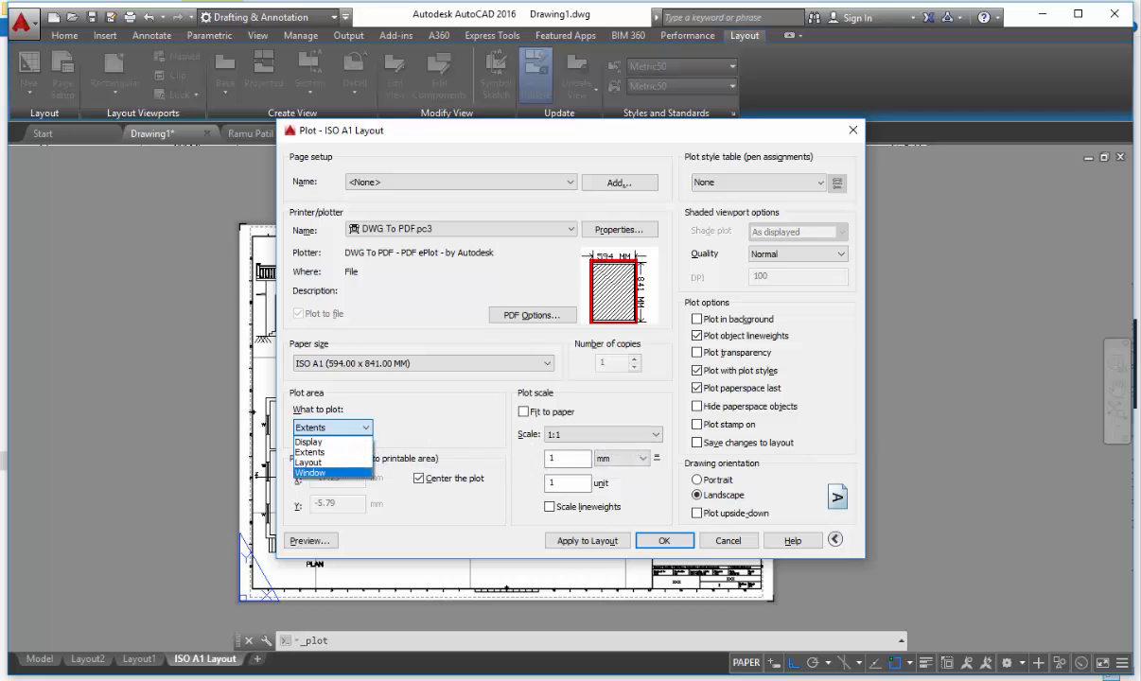
pyautogui.click(311, 472)
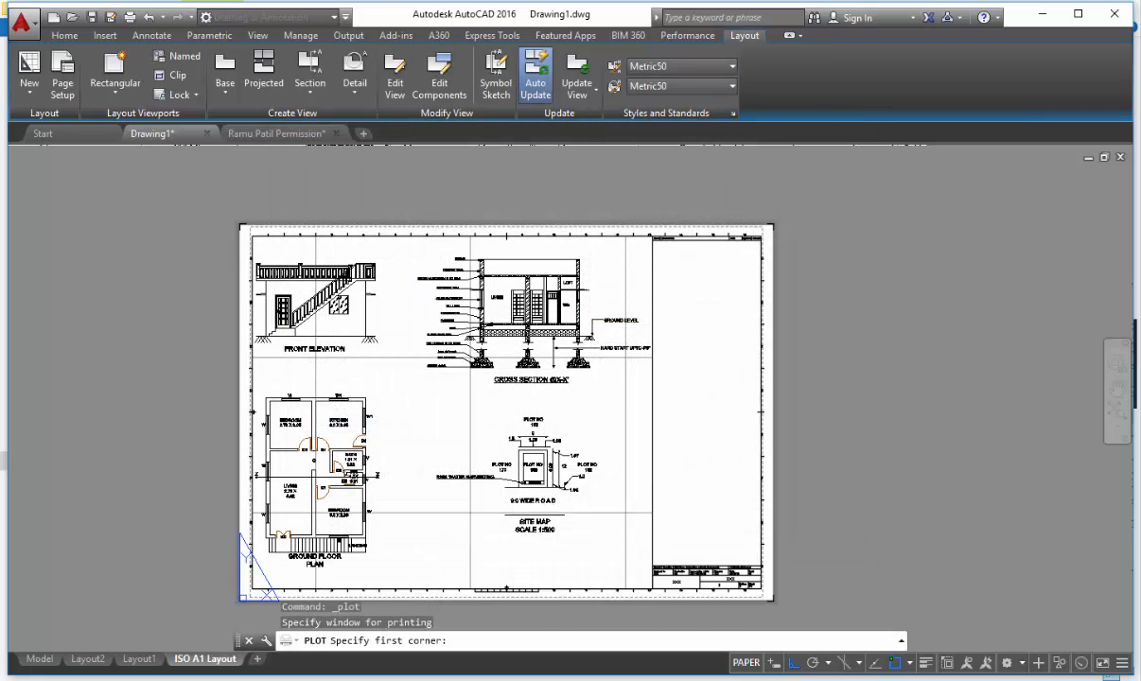
pyautogui.scroll(2, 261, 240)
pyautogui.click(225, 213)
pyautogui.scroll(-4, 466, 430)
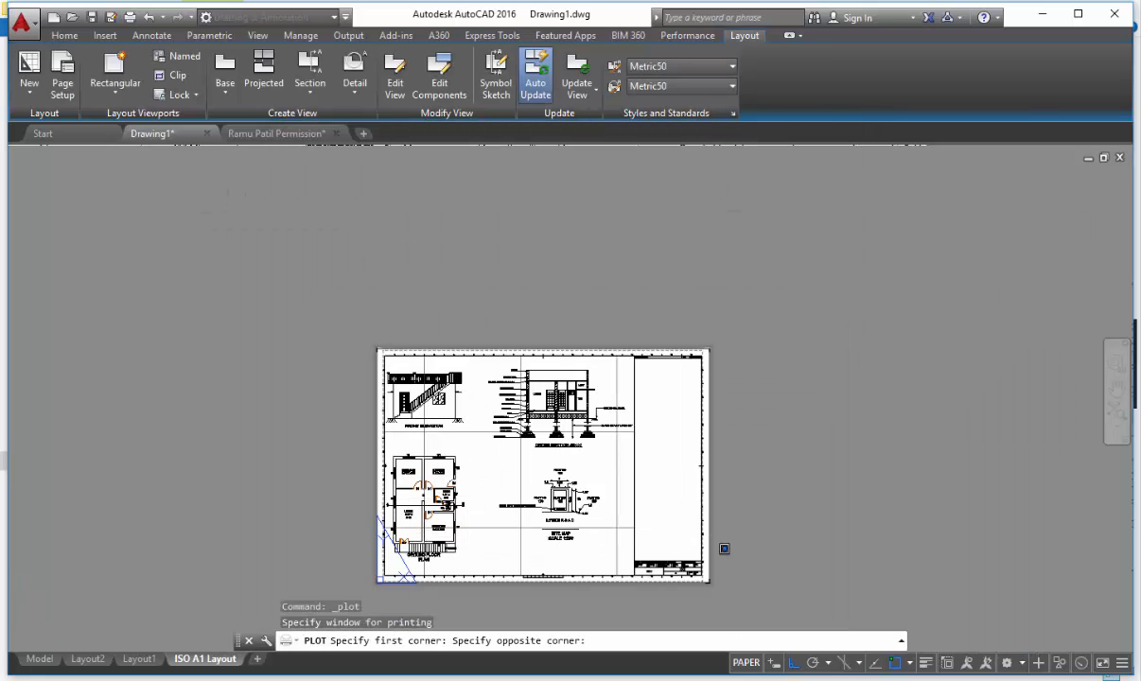
pyautogui.click(732, 603)
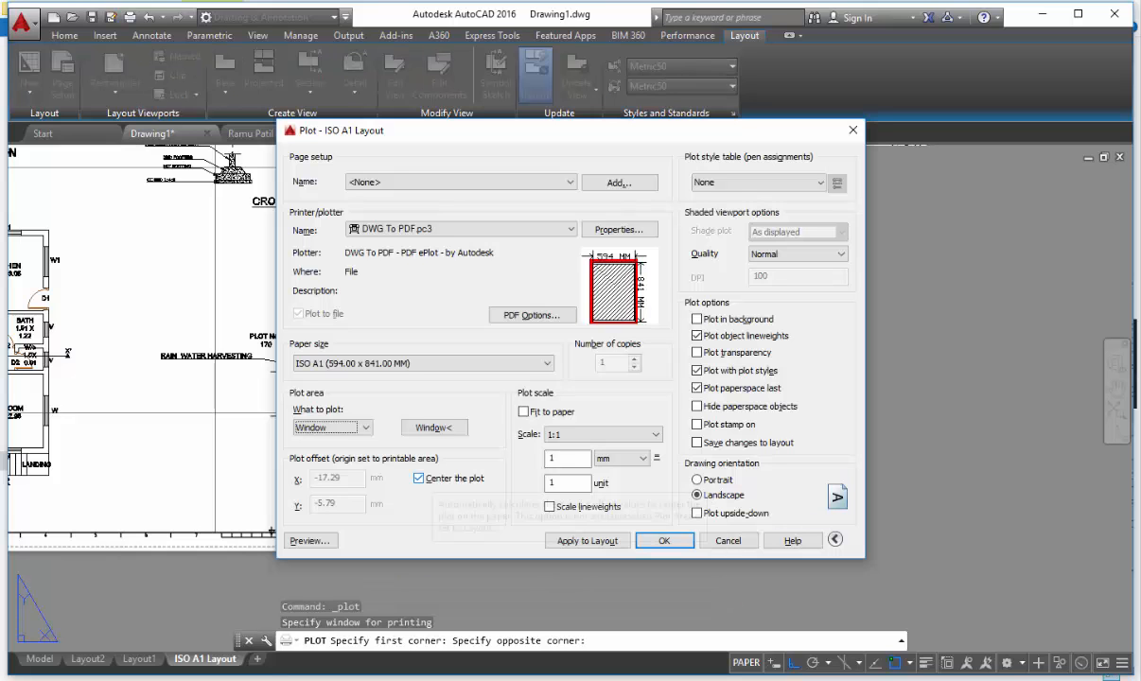
pyautogui.click(420, 478)
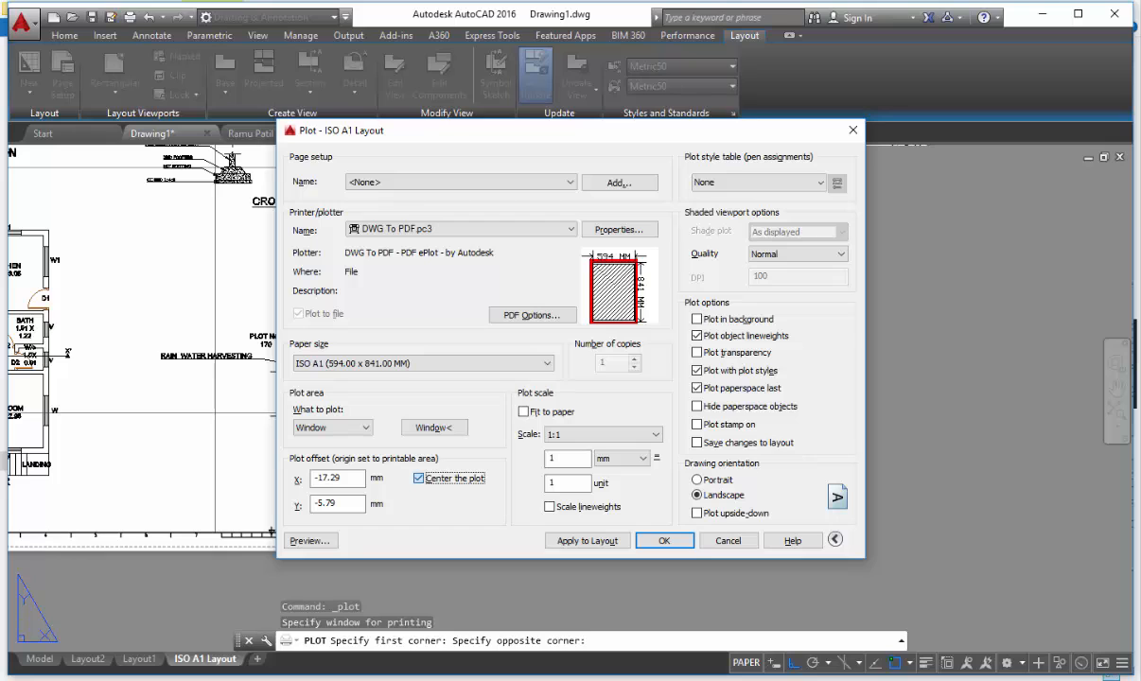
# - Preview the plot, inspect the sheet's frame, drawings and title block, and return to the plot settings
pyautogui.click(310, 540)
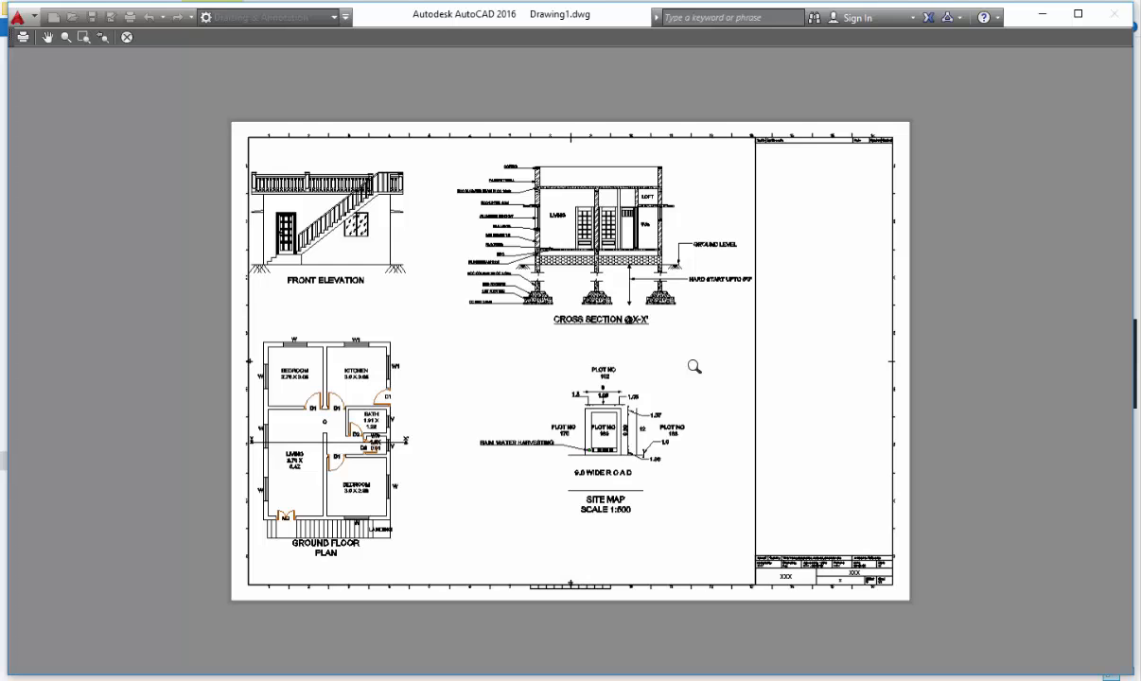
pyautogui.scroll(-2, 694, 366)
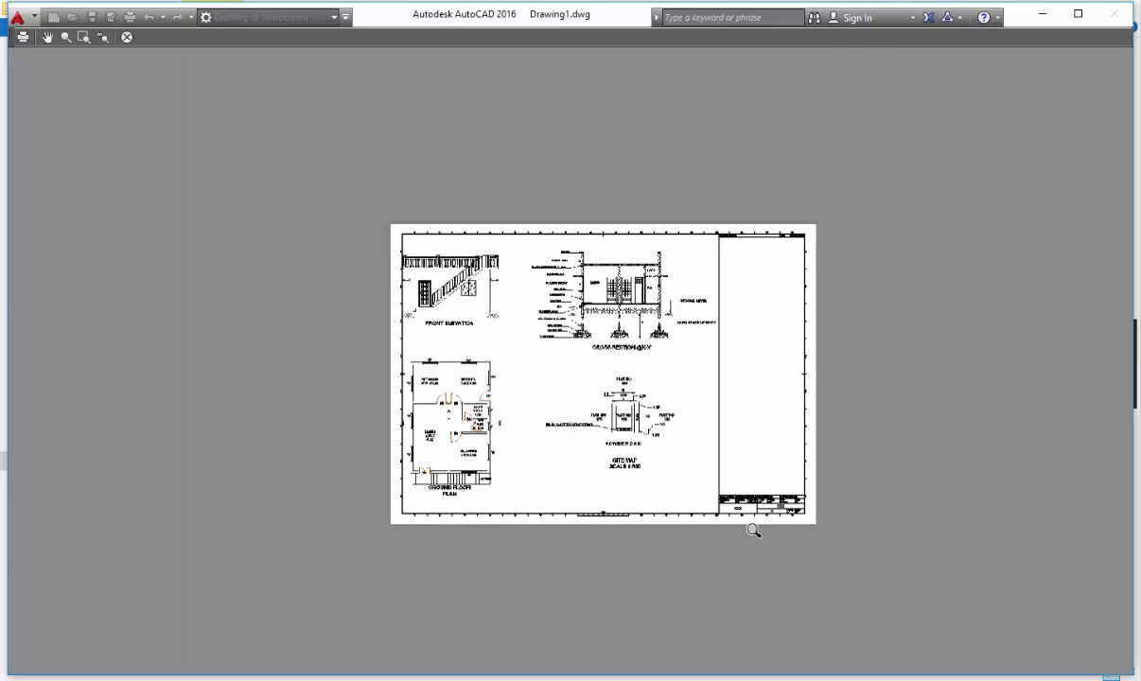
pyautogui.scroll(3, 776, 508)
pyautogui.scroll(-3, 762, 502)
pyautogui.moveTo(613, 374); pyautogui.dragTo(654, 475, button='middle')
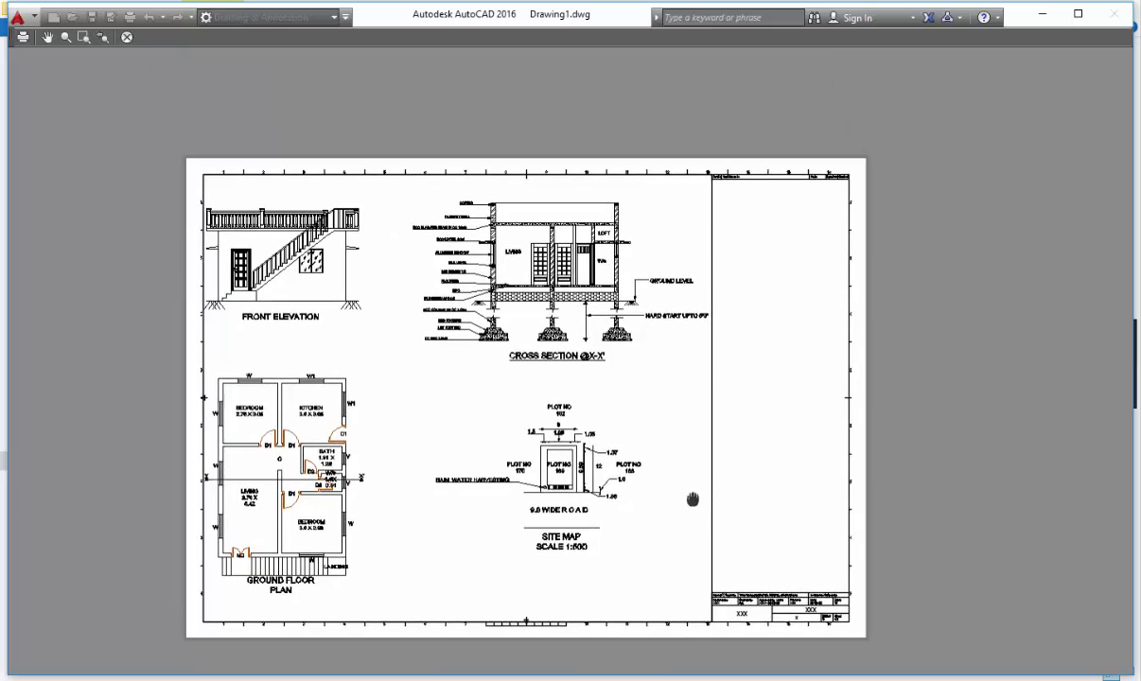
pyautogui.rightClick(517, 357)
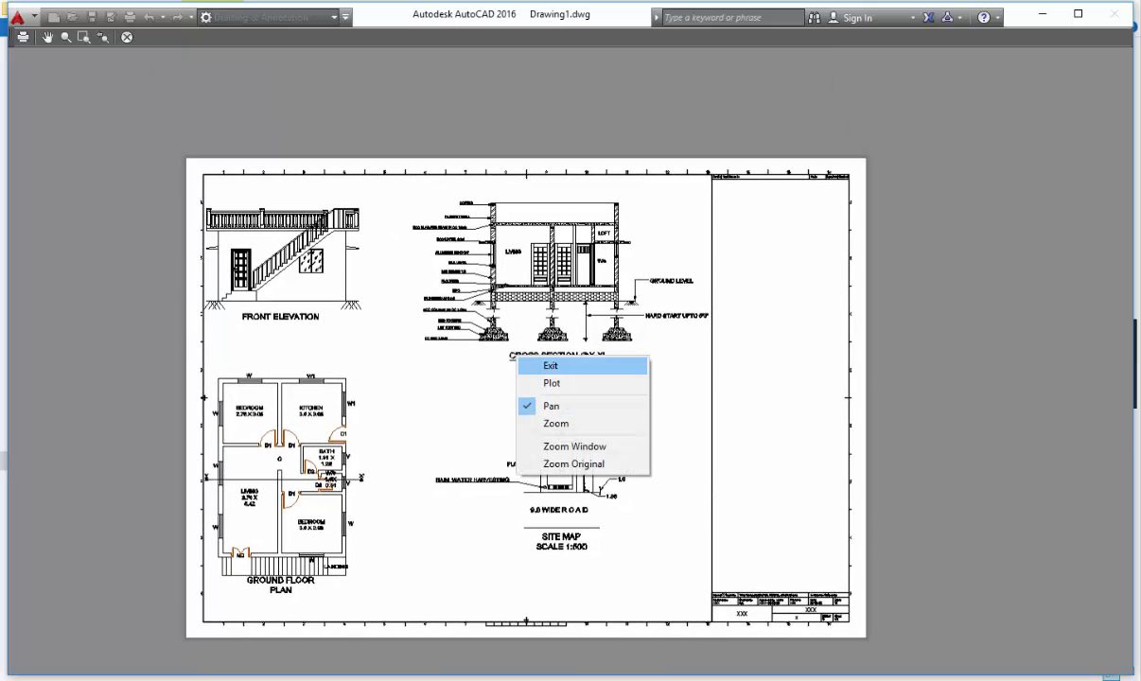
pyautogui.click(547, 365)
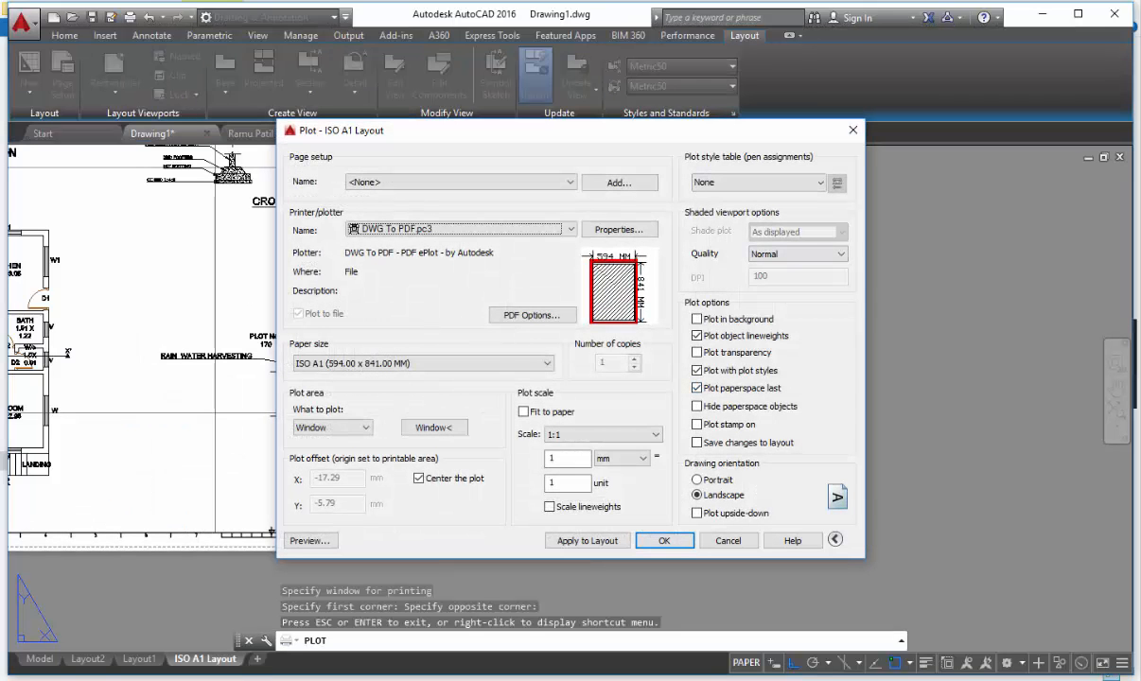
# - Use None as the plot style table and plot the sheet to the Desktop as Drawing1-ISO A1 Layout.pdf
pyautogui.click(757, 182)
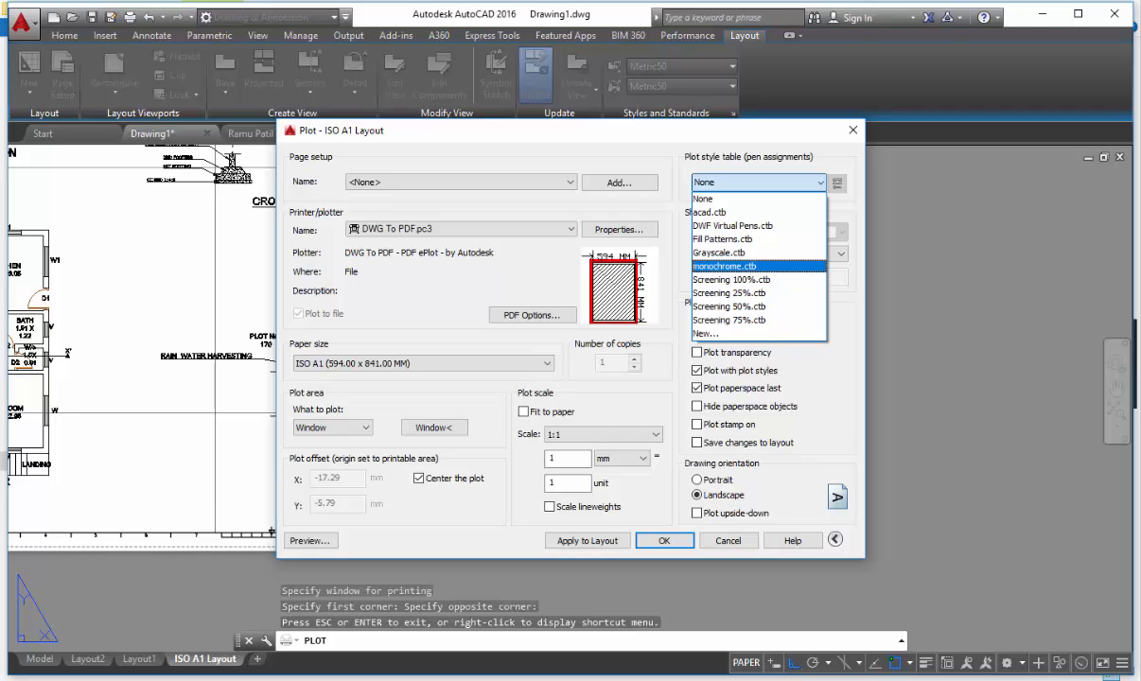
pyautogui.click(725, 267)
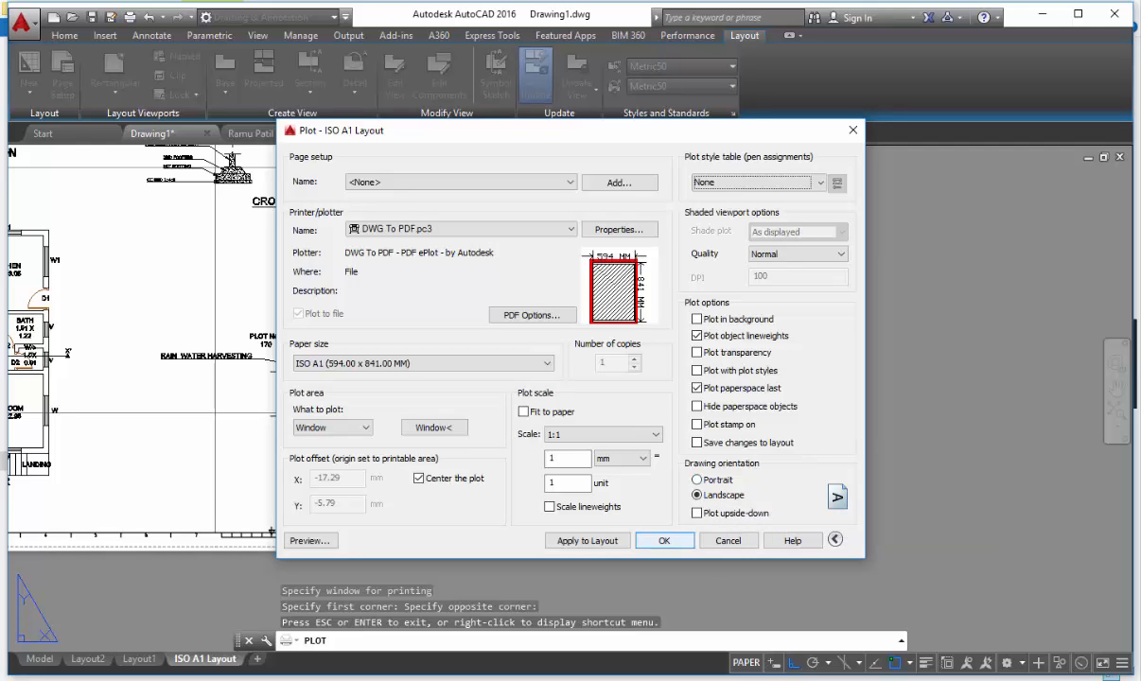
pyautogui.click(665, 540)
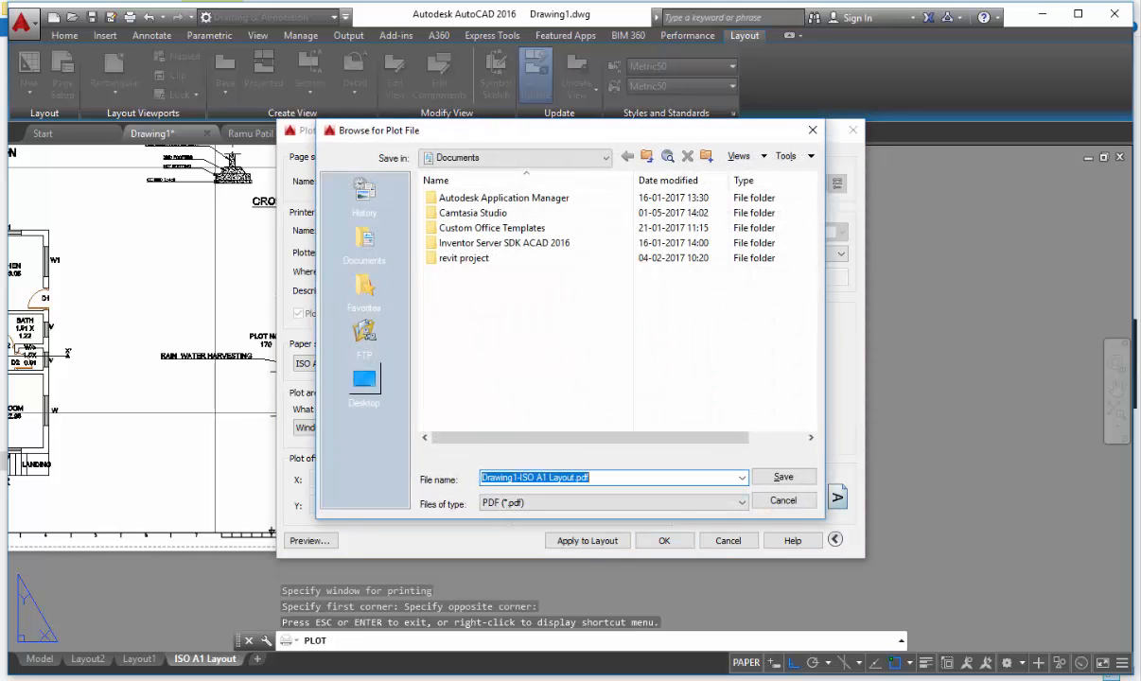
pyautogui.click(365, 380)
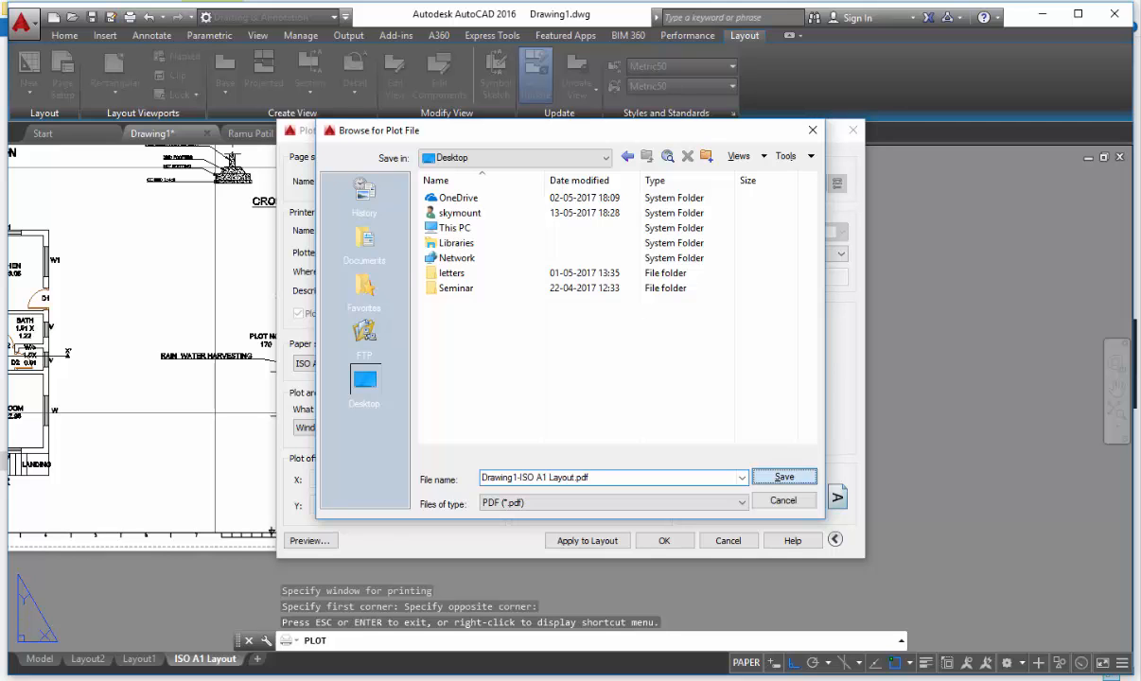
pyautogui.press('Return')
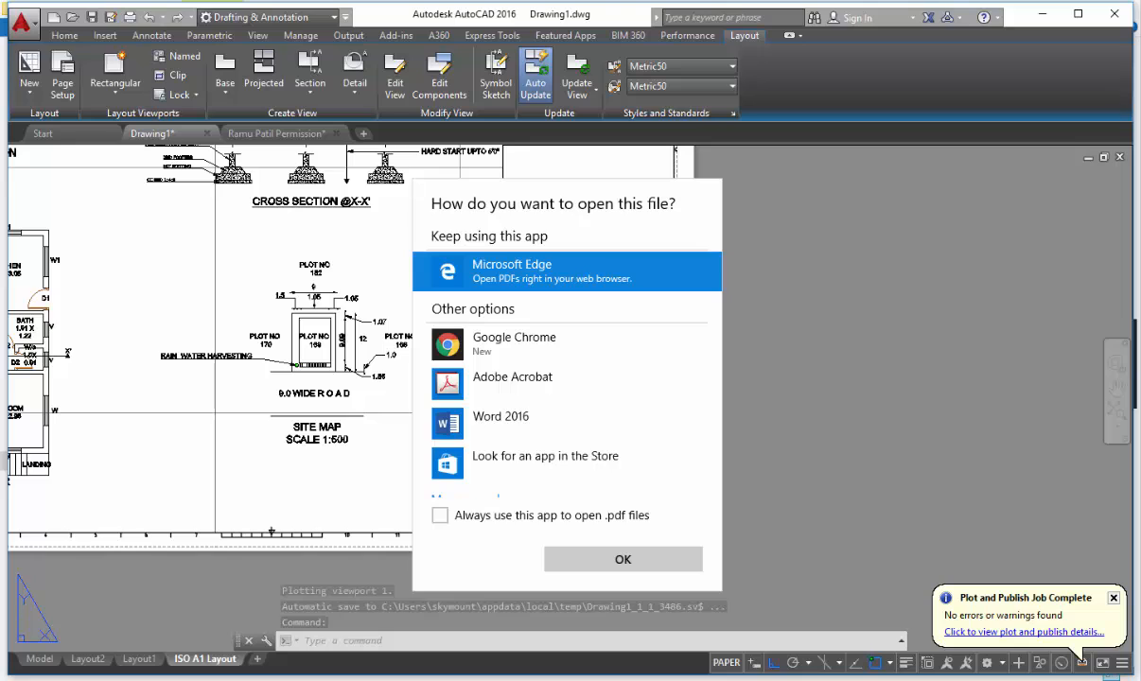
# - Open the plotted PDF in Microsoft Edge and examine the house drawings, sheet frame and title block
pyautogui.press('Return')
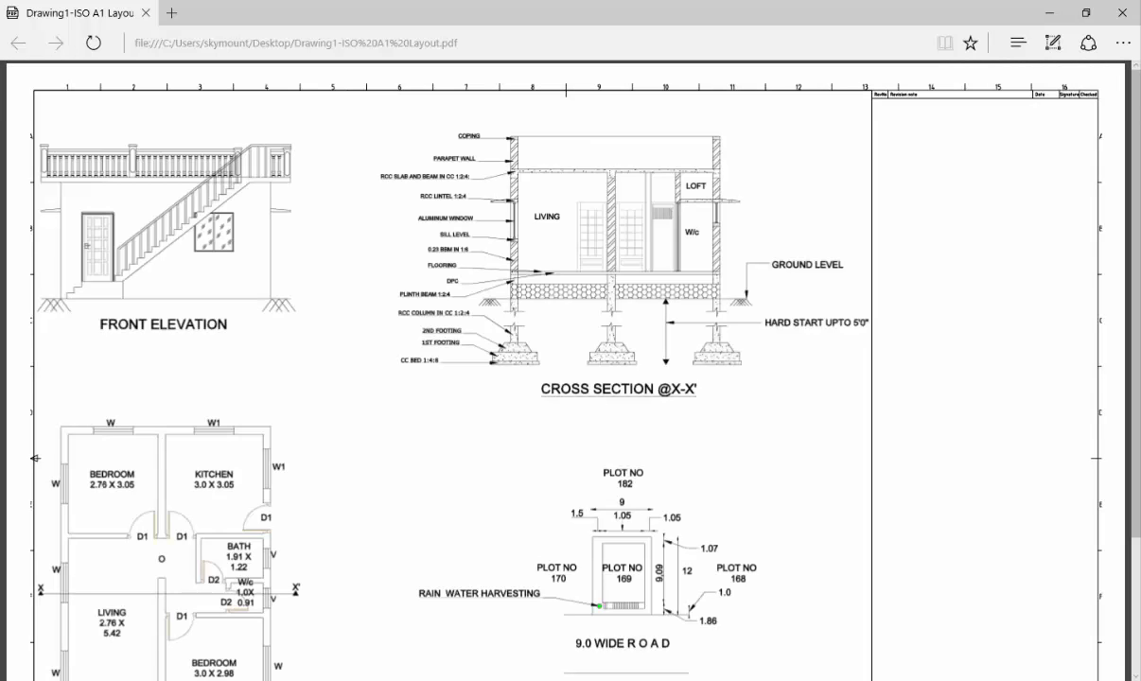
pyautogui.scroll(-3, 568, 379)
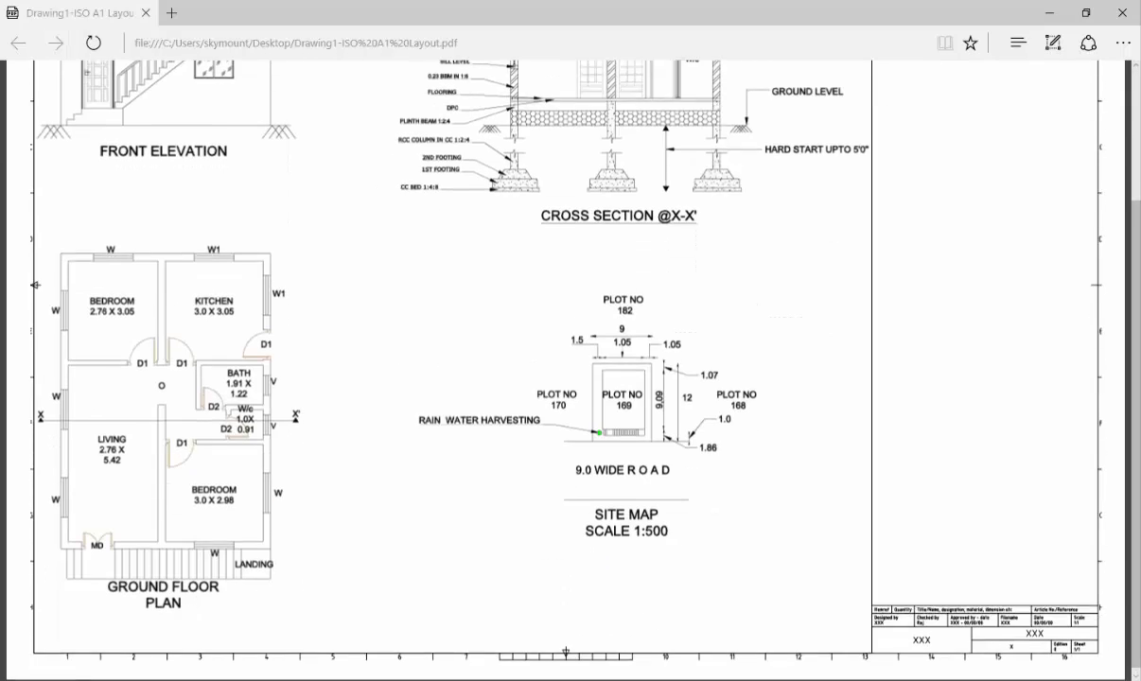
pyautogui.scroll(3, 568, 379)
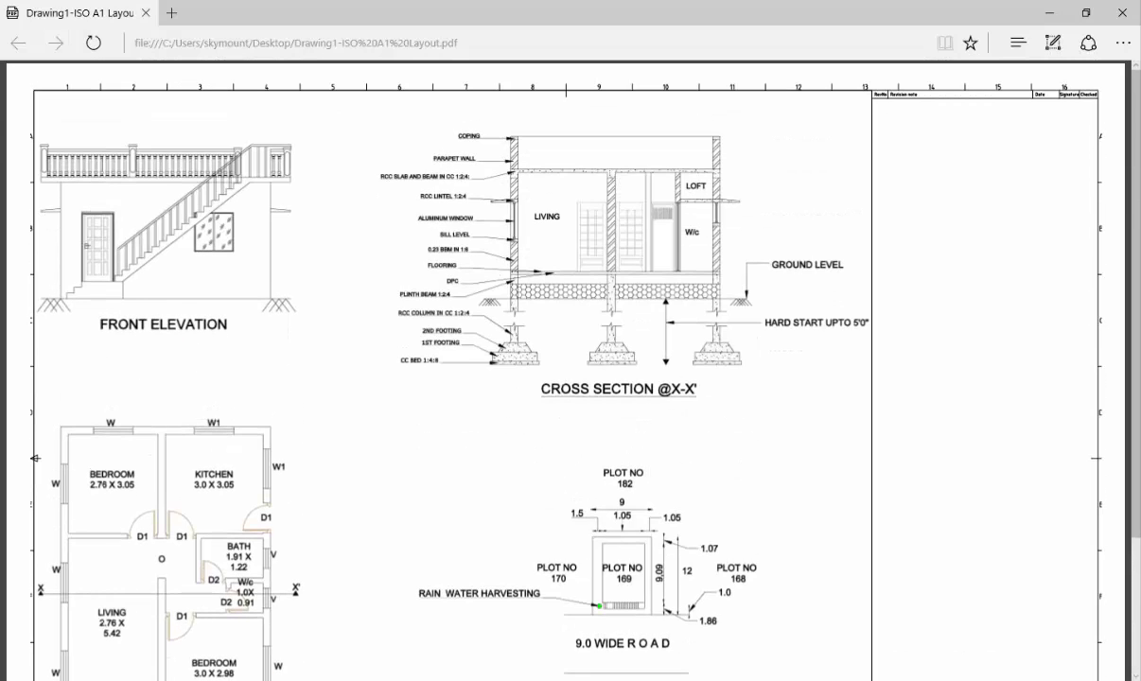
pyautogui.scroll(-3, 568, 379)
pyautogui.scroll(3, 568, 378)
pyautogui.scroll(-3, 568, 379)
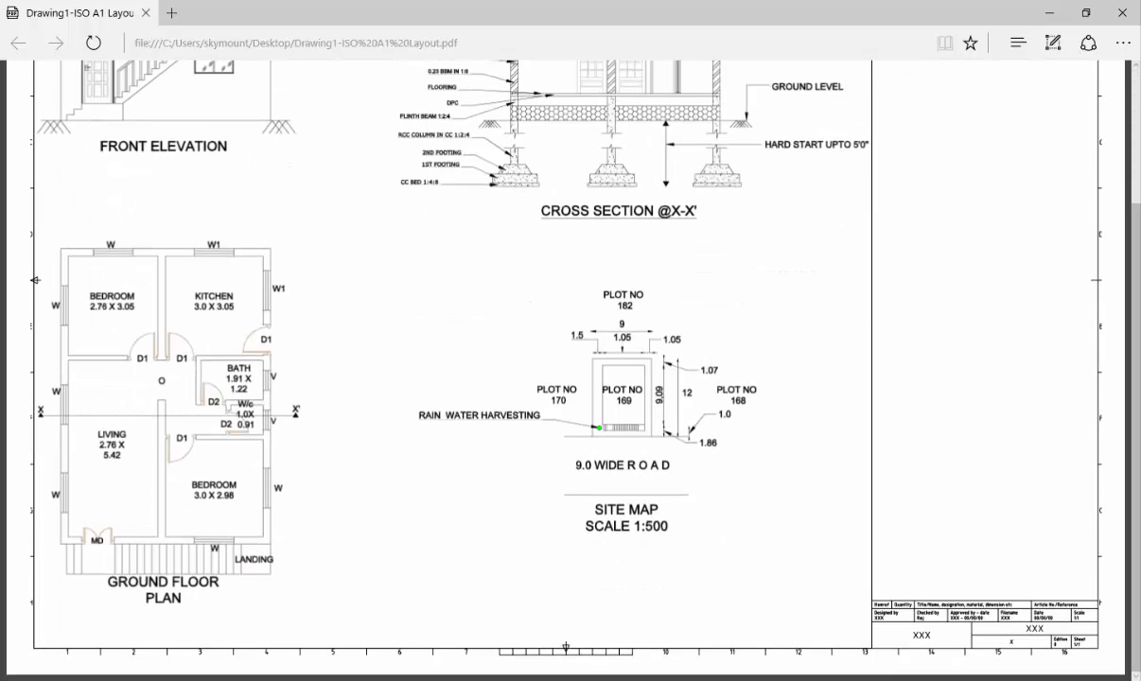
pyautogui.scroll(3, 568, 378)
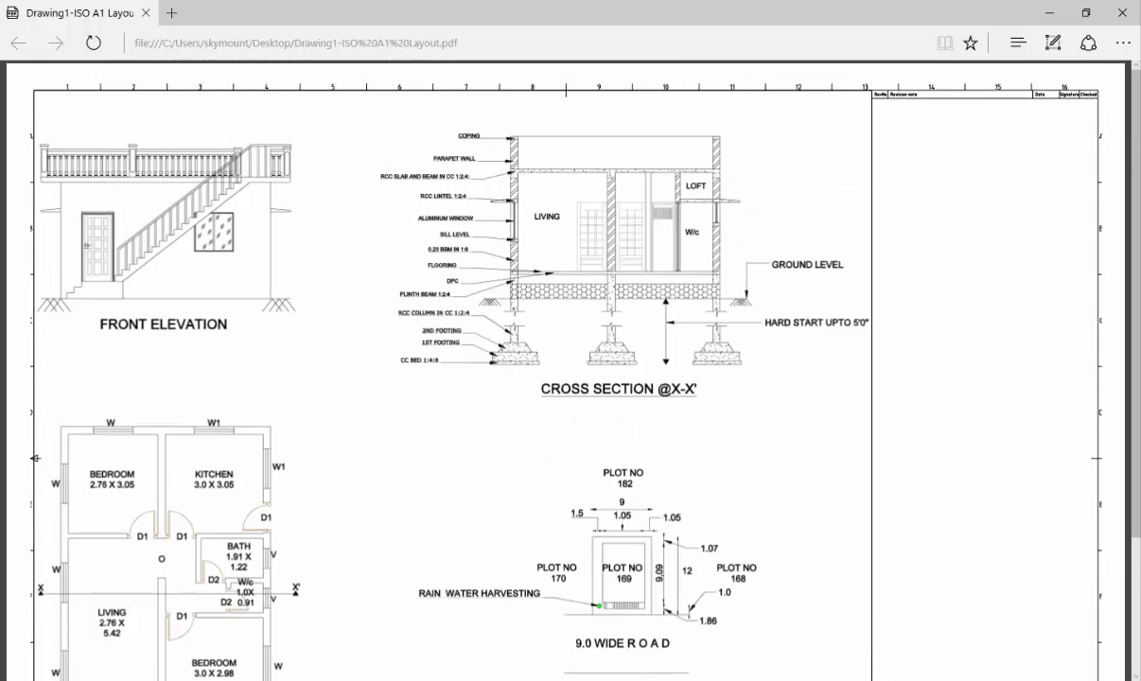
pyautogui.scroll(-3, 568, 379)
pyautogui.scroll(2, 568, 378)
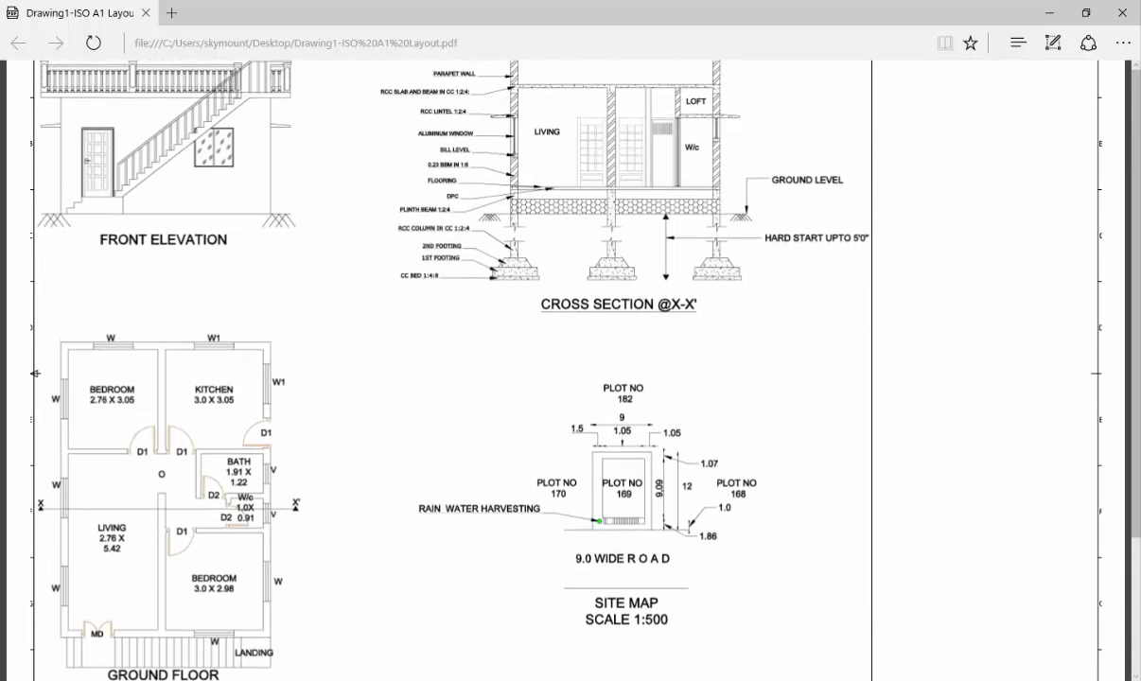
pyautogui.scroll(2, 568, 379)
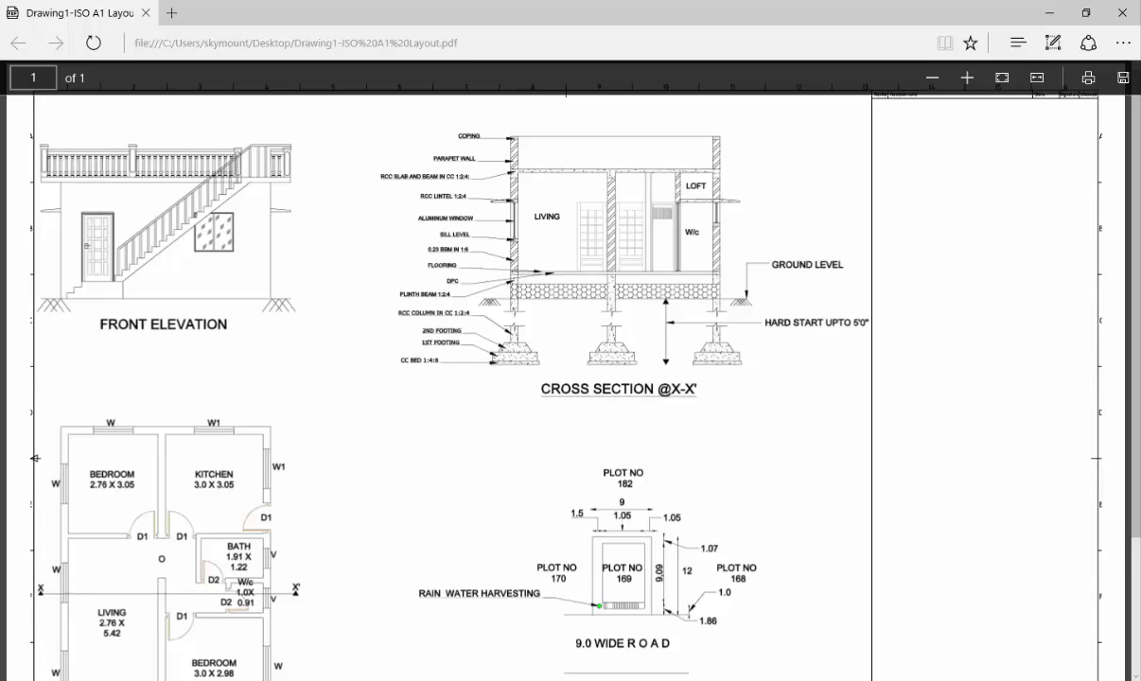
# - Switch to the other open AutoCAD drawing and move the separately framed floor plan horizontally farther right of the main sheet
pyautogui.moveTo(525, 679)
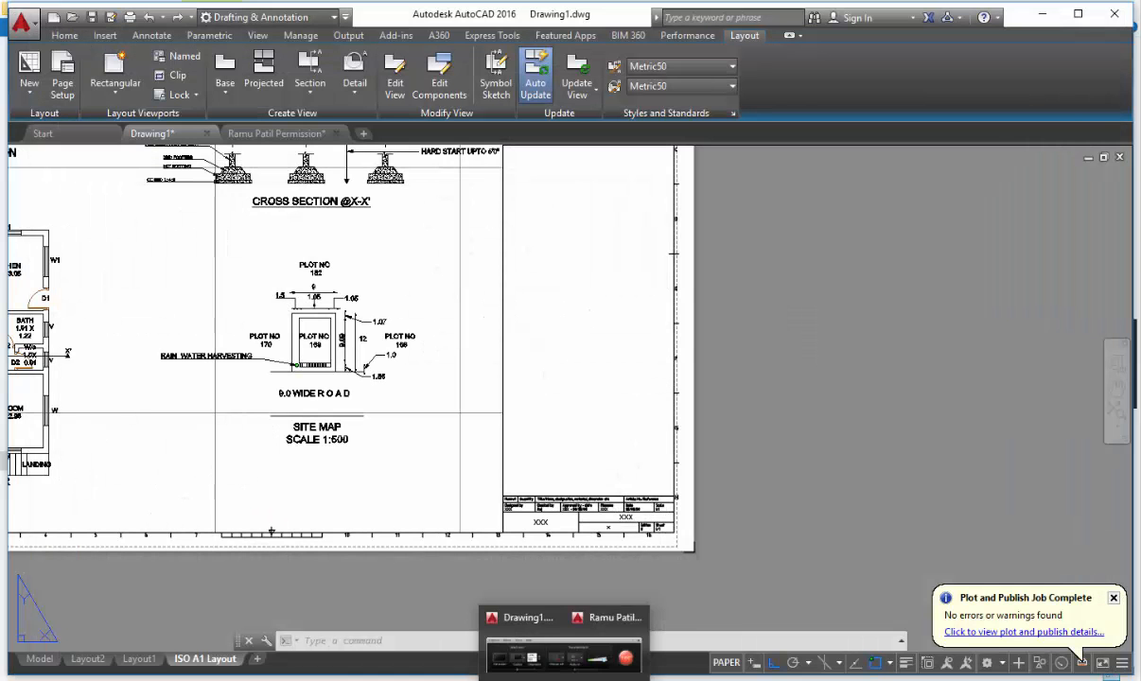
pyautogui.click(611, 620)
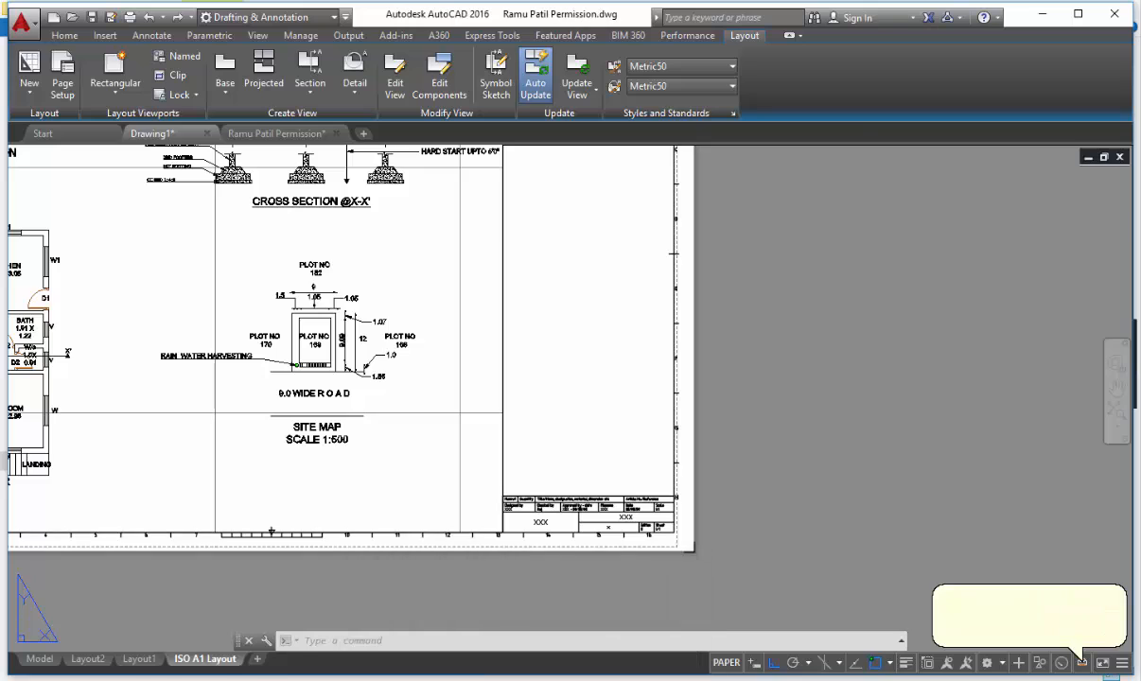
pyautogui.scroll(2, 663, 530)
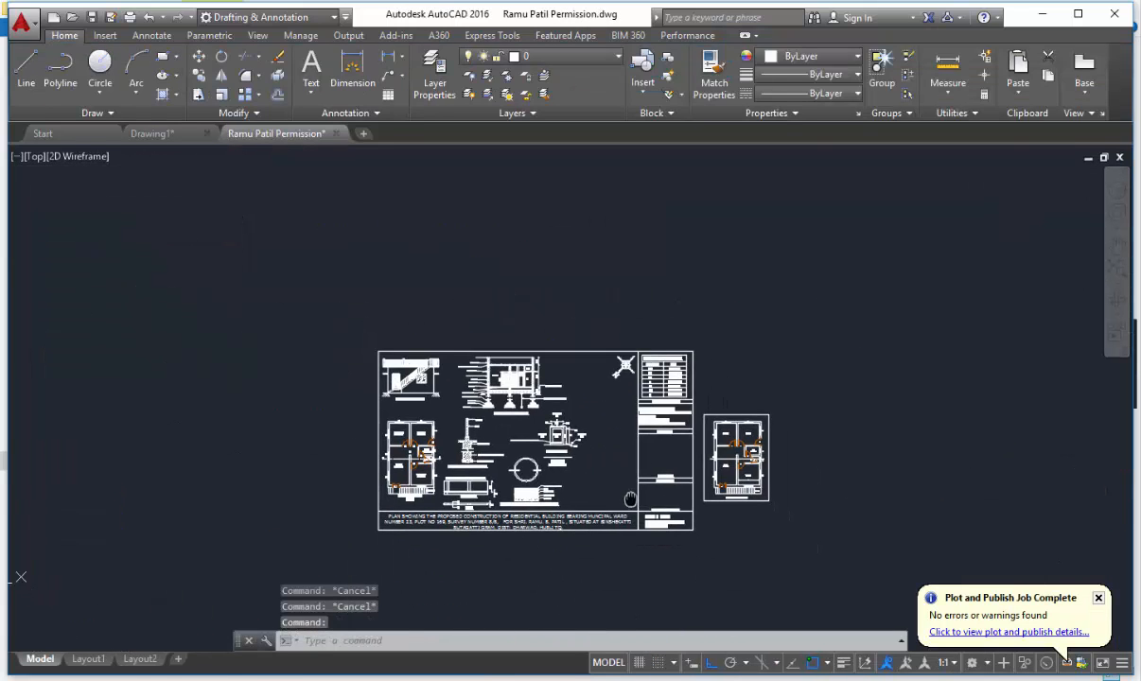
pyautogui.click(865, 573)
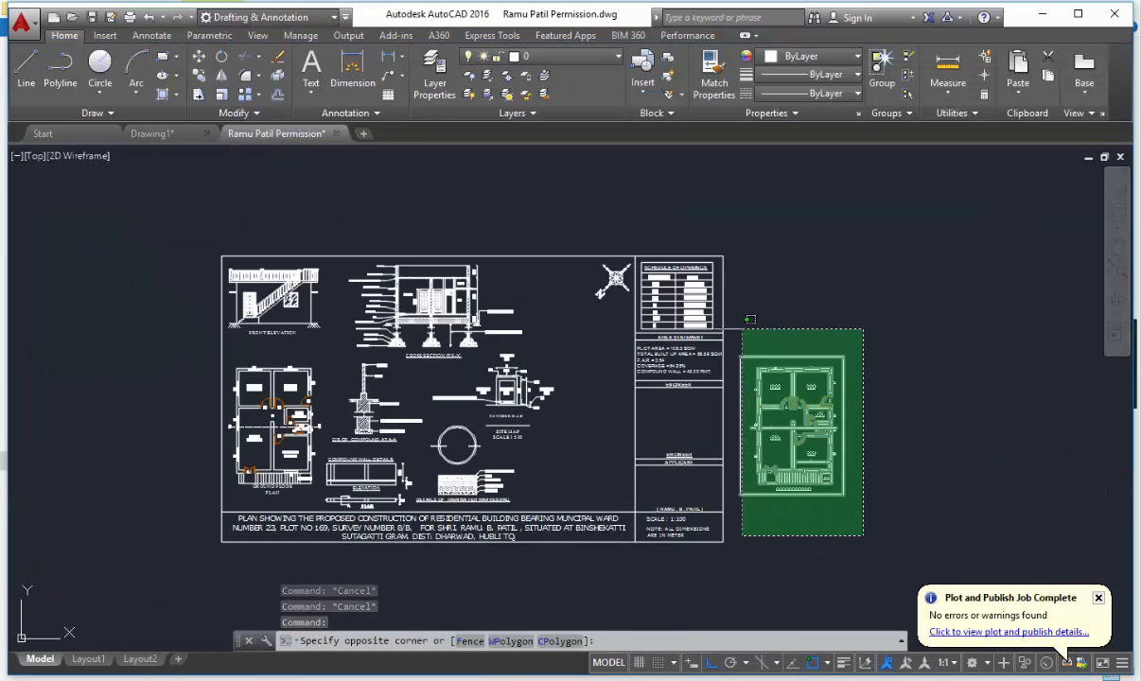
pyautogui.click(739, 324)
pyautogui.write('m')
pyautogui.press('Return')
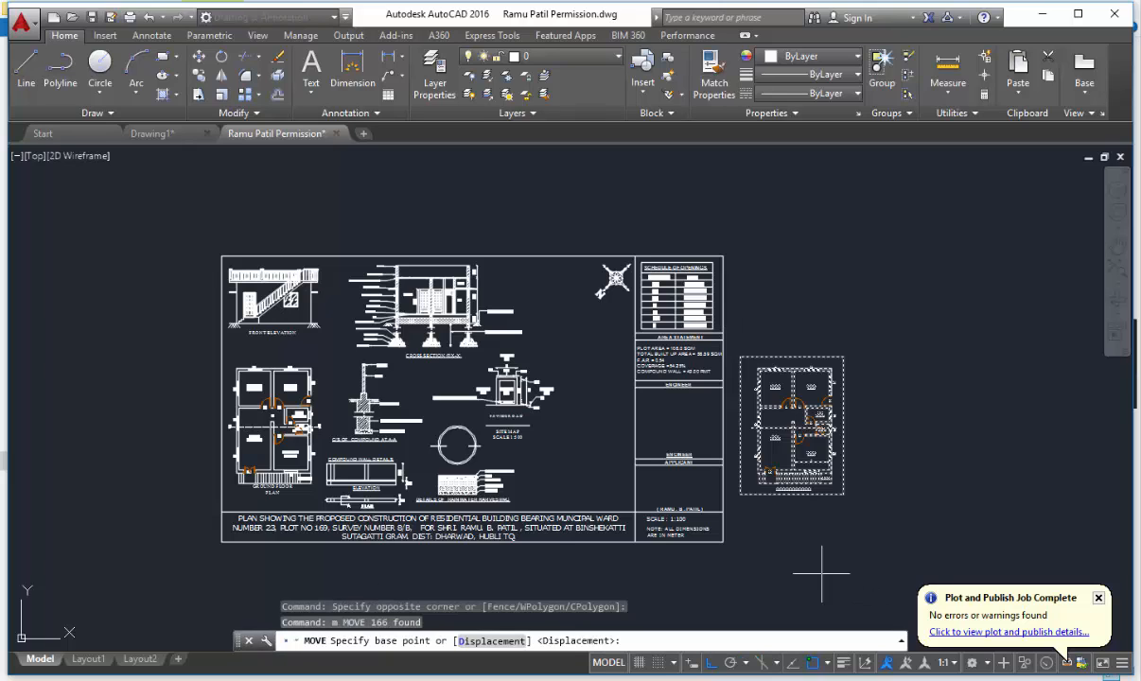
pyautogui.click(861, 564)
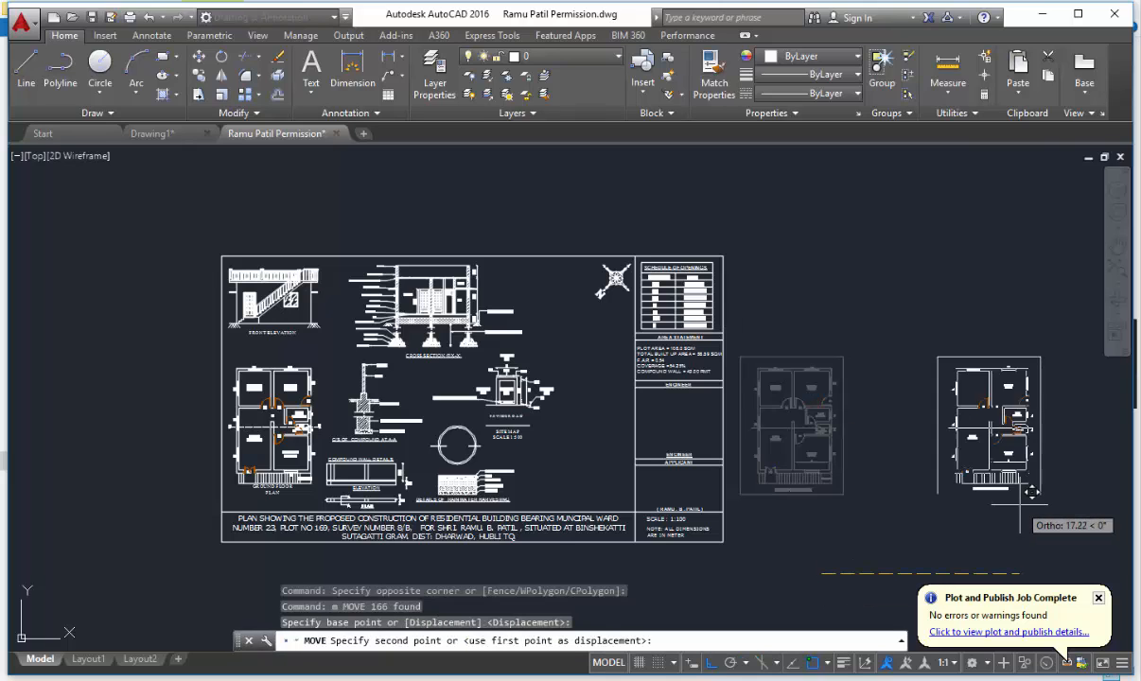
pyautogui.click(1095, 563)
pyautogui.scroll(2, 655, 496)
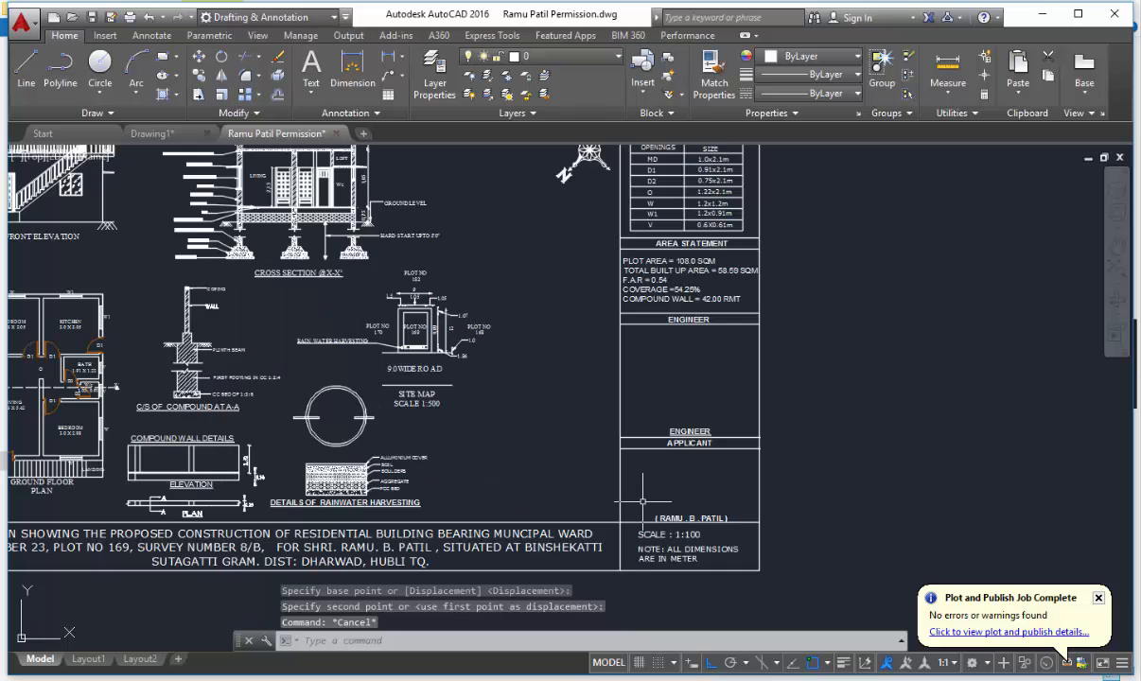
# - Set up a single-sheet plot of the permission drawing with DWG To PDF.pc3 and ISO A3 (420.00 x 297.00 MM) paper
pyautogui.scroll(-3, 642, 502)
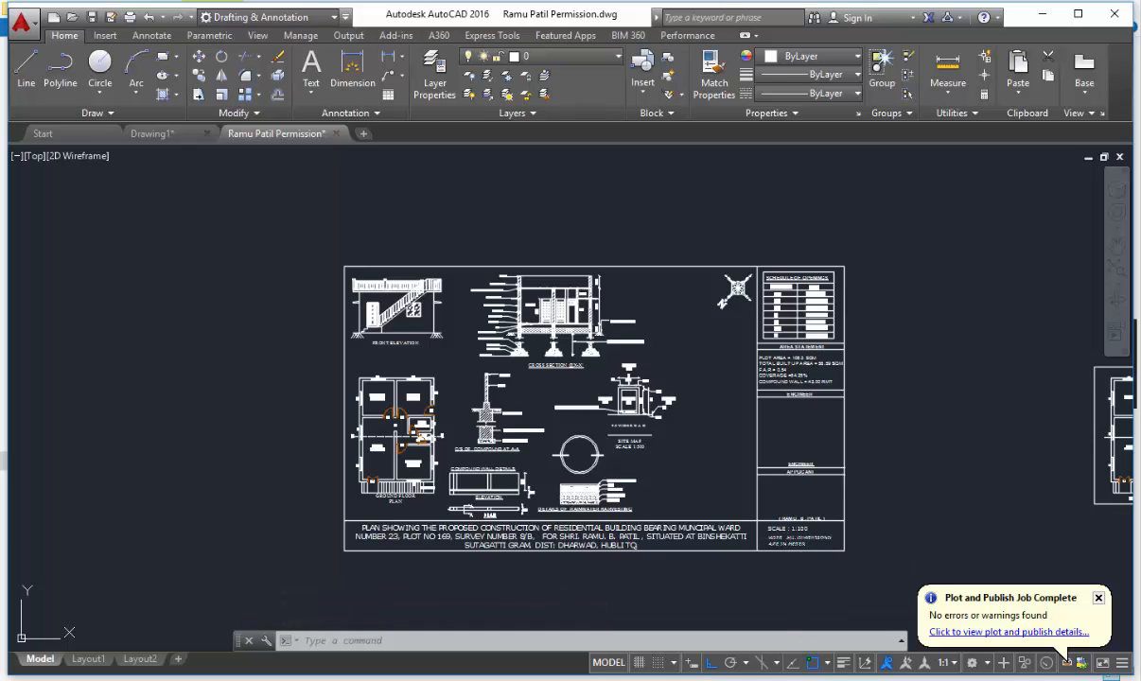
pyautogui.moveTo(758, 530); pyautogui.dragTo(745, 530, button='middle')
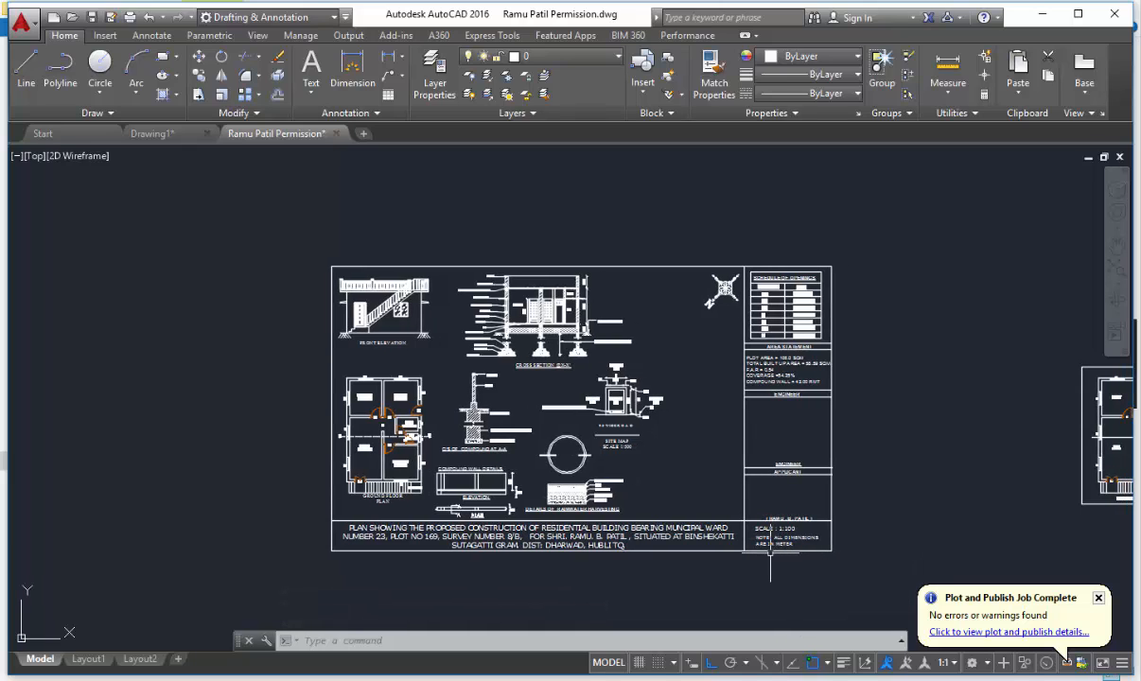
pyautogui.hotkey('ctrl', 'p')
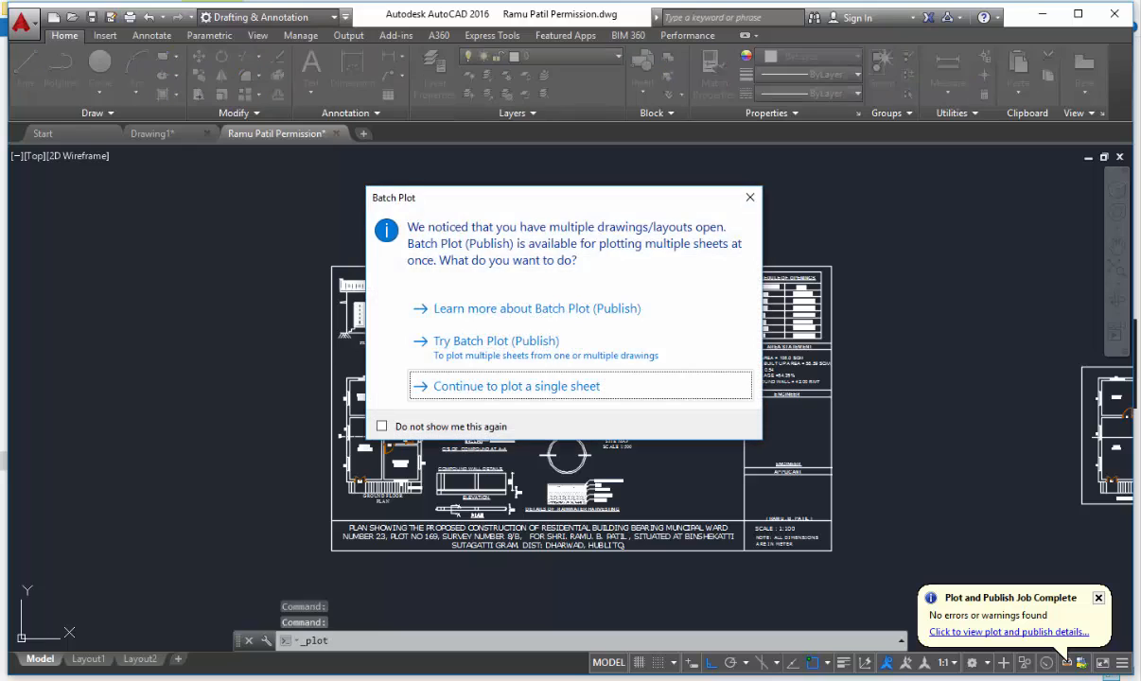
pyautogui.press('Return')
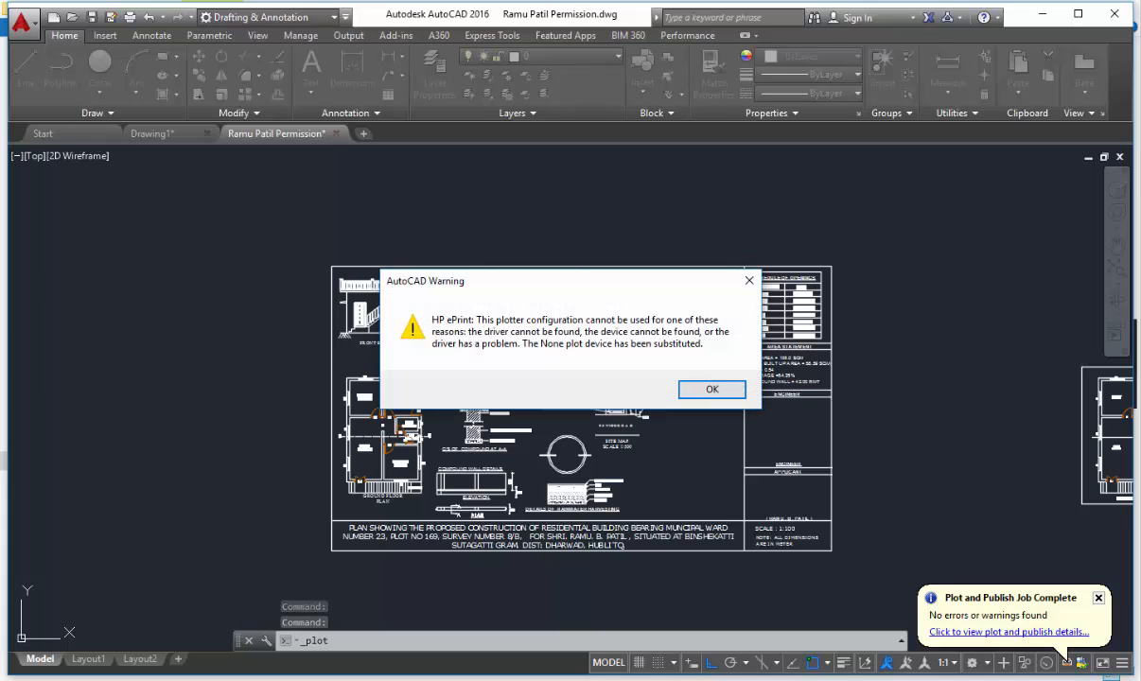
pyautogui.press('Return')
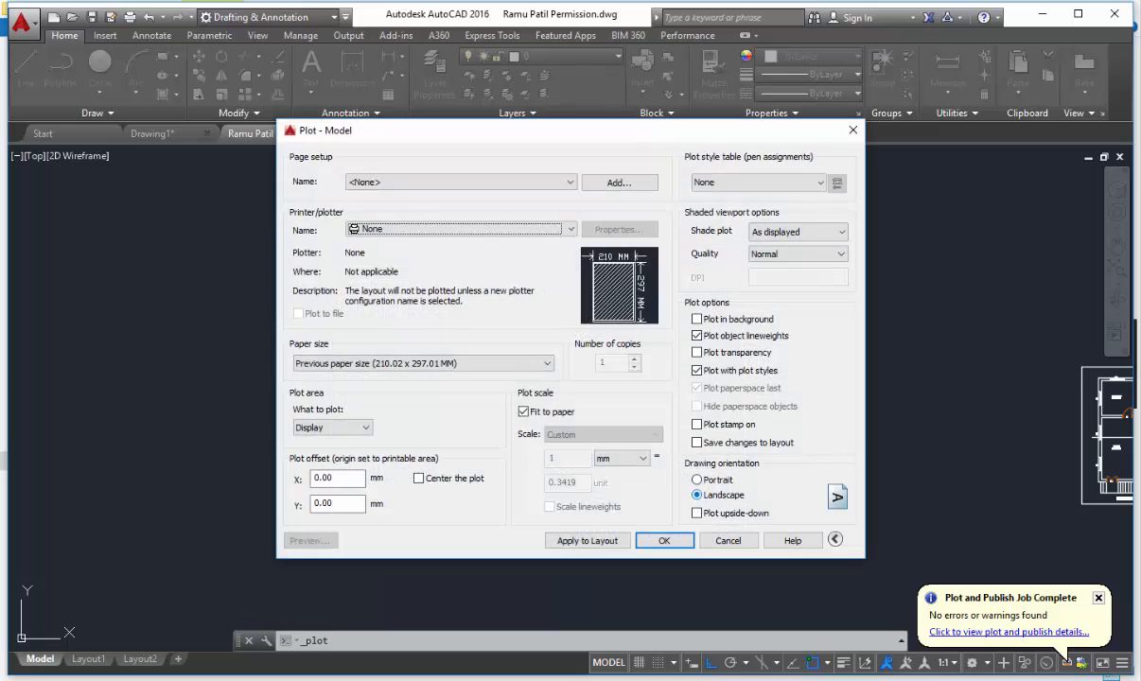
pyautogui.click(462, 229)
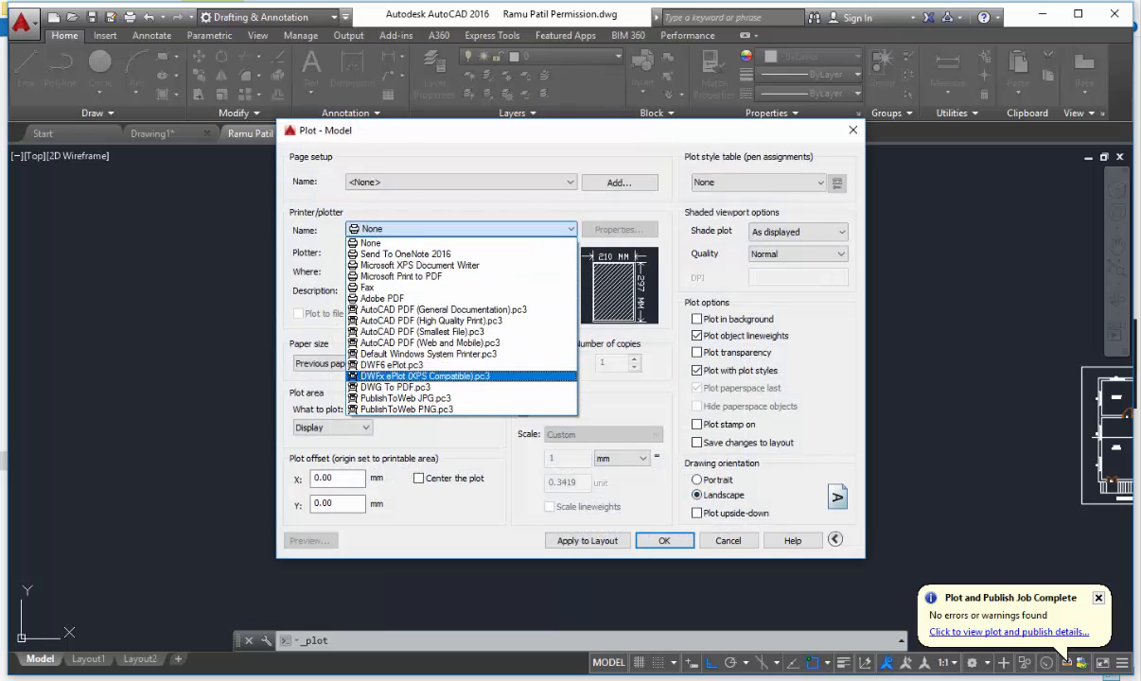
pyautogui.click(396, 387)
pyautogui.click(423, 363)
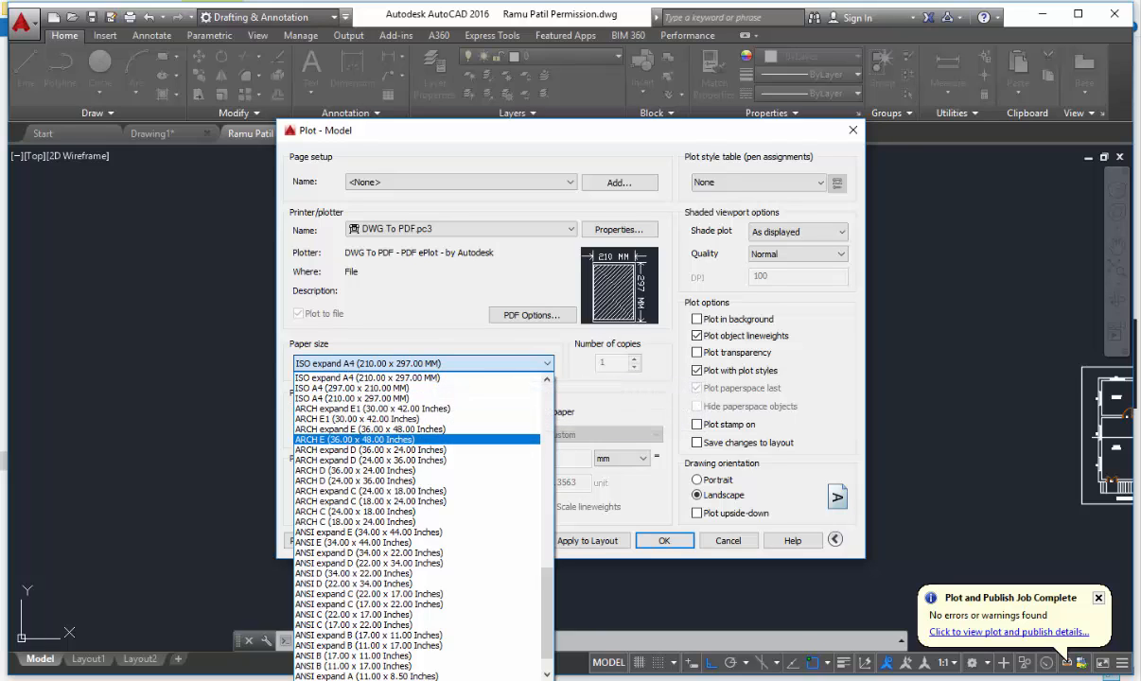
pyautogui.scroll(3, 416, 407)
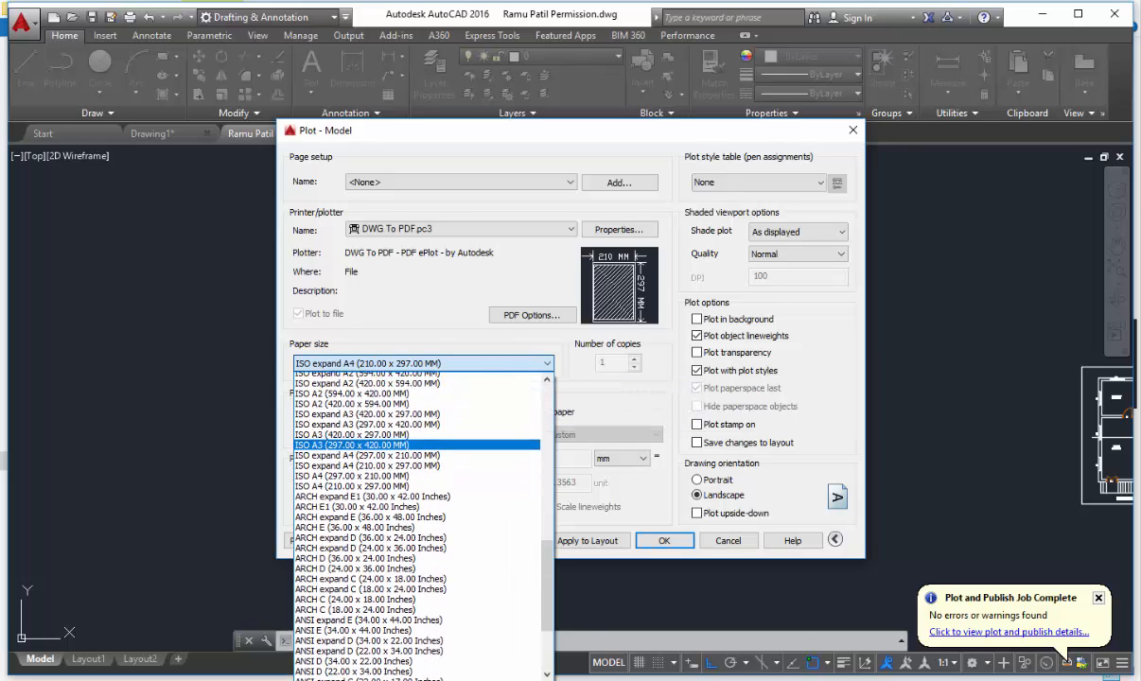
pyautogui.click(416, 402)
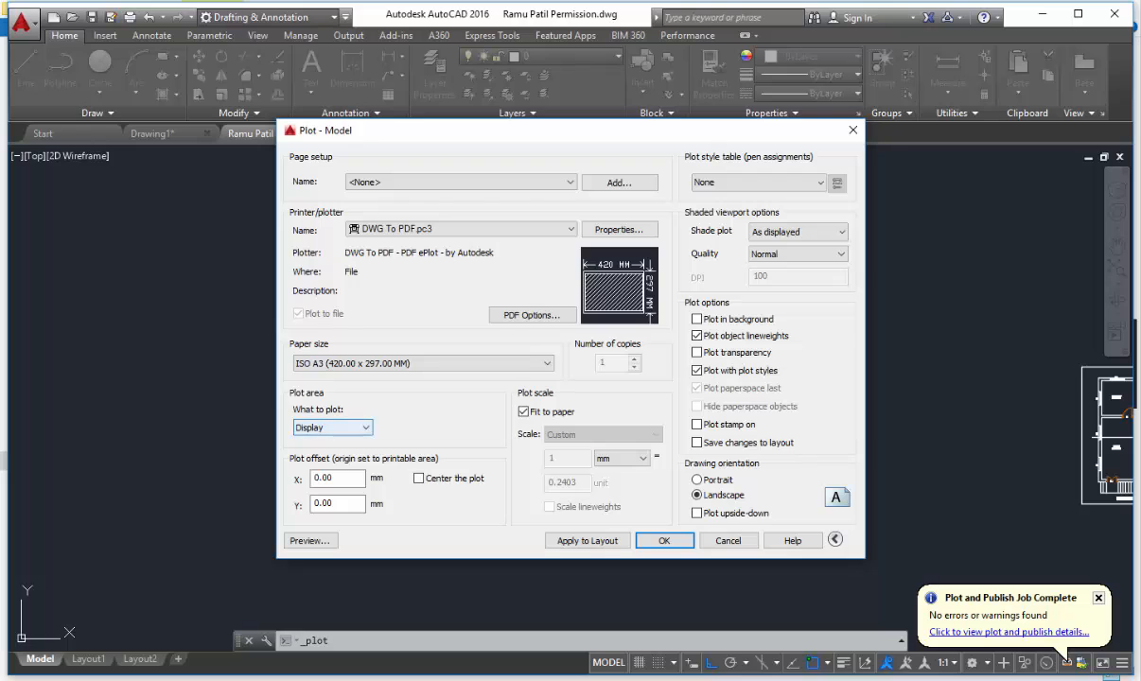
# - Define the plot area as a window around the complete permission sheet's frame and center the plot
pyautogui.click(332, 427)
pyautogui.click(312, 473)
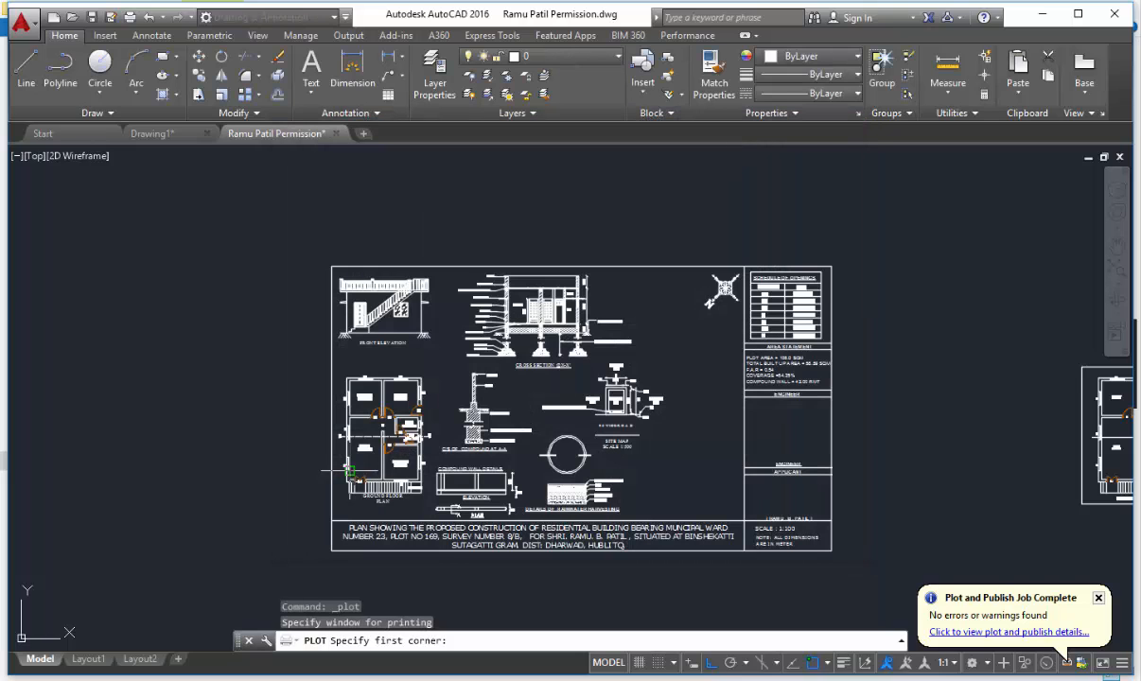
pyautogui.click(317, 254)
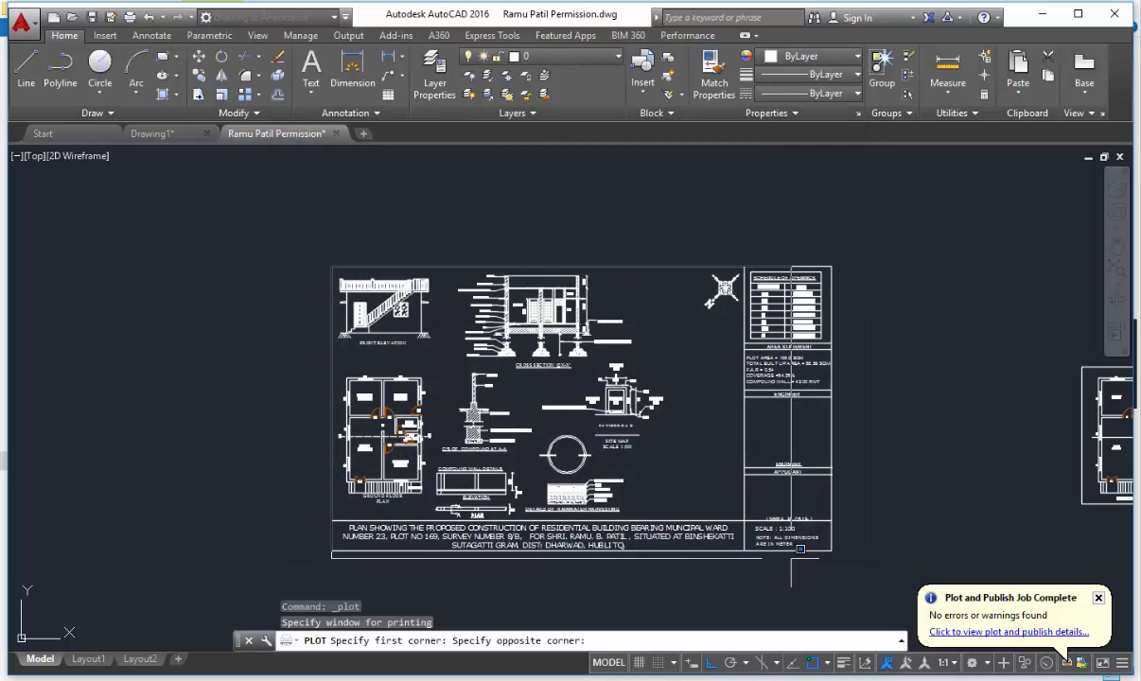
pyautogui.click(807, 547)
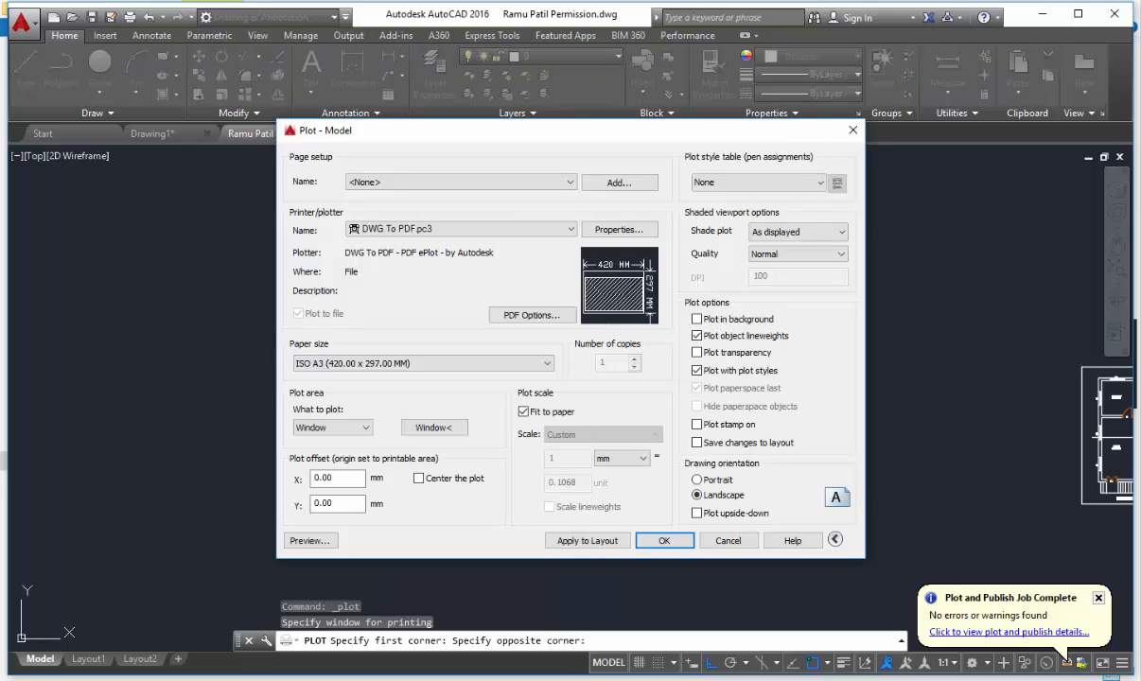
pyautogui.click(419, 478)
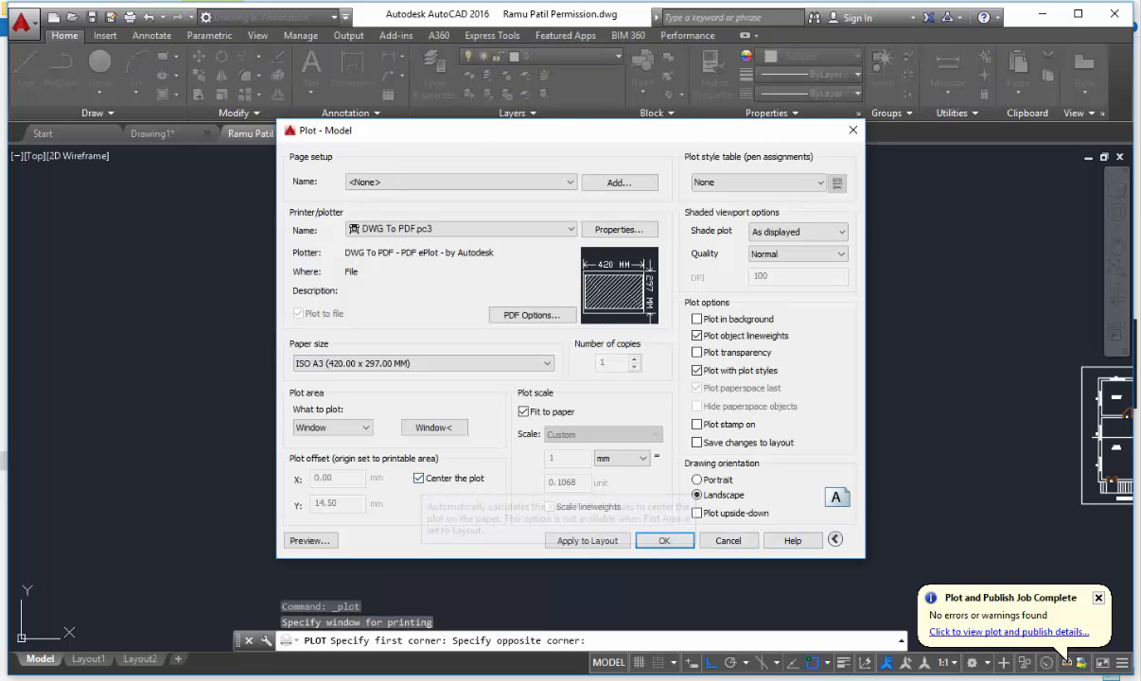
# - Preview the windowed permission sheet and plot it from the preview
pyautogui.click(309, 541)
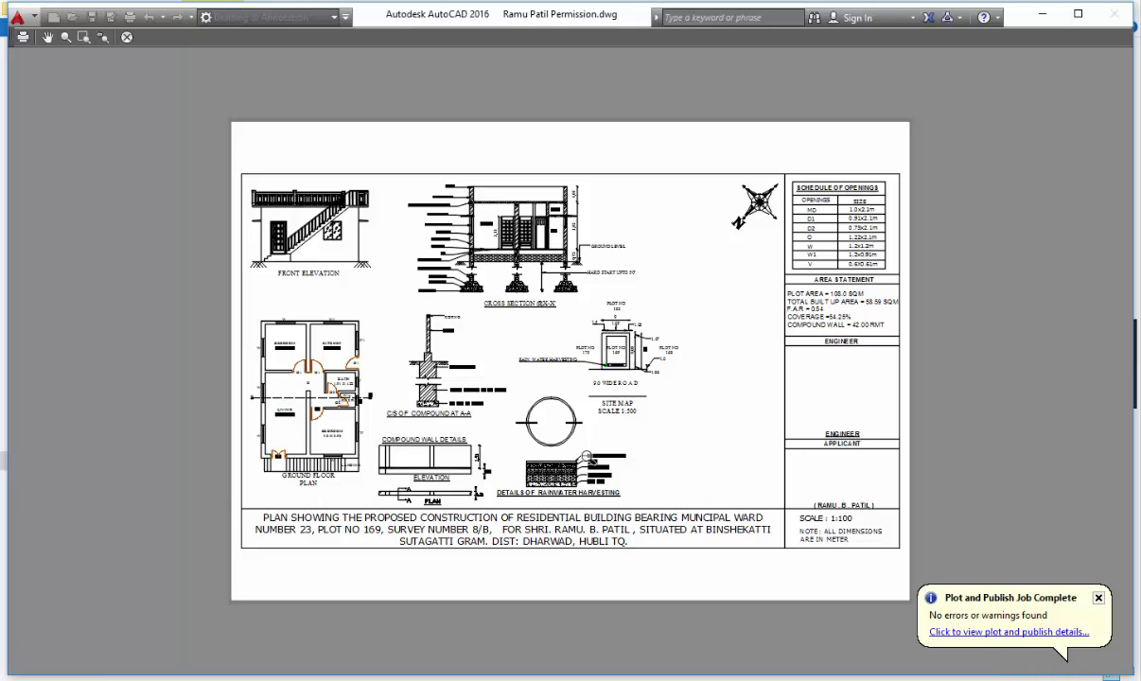
pyautogui.rightClick(519, 361)
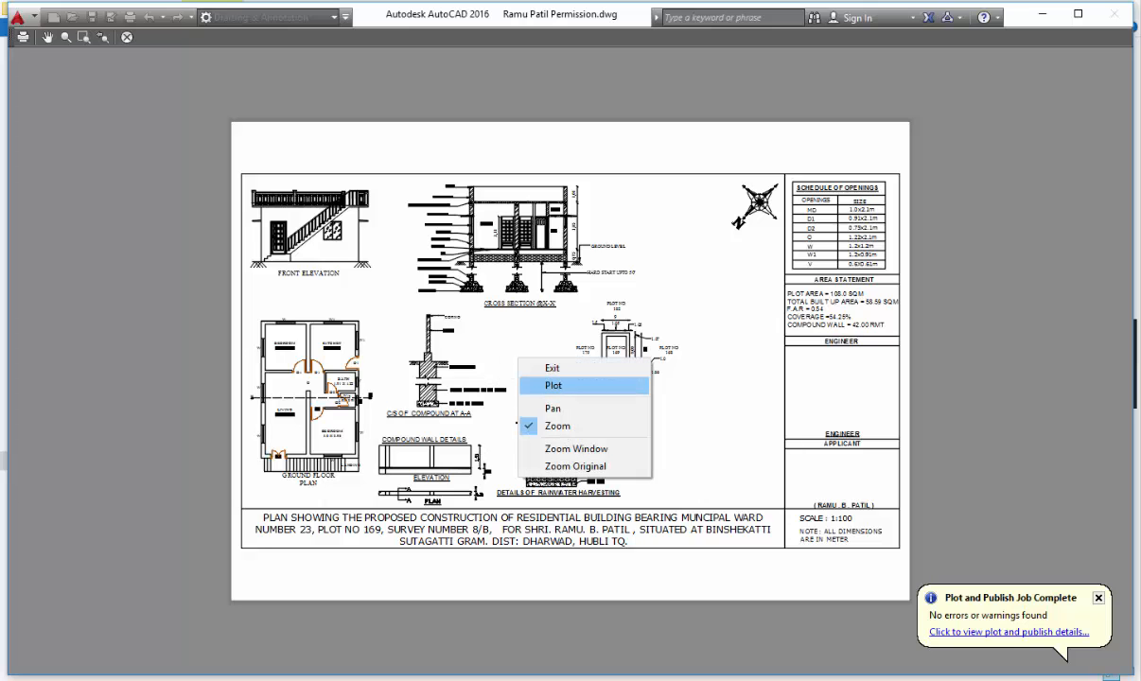
pyautogui.click(554, 385)
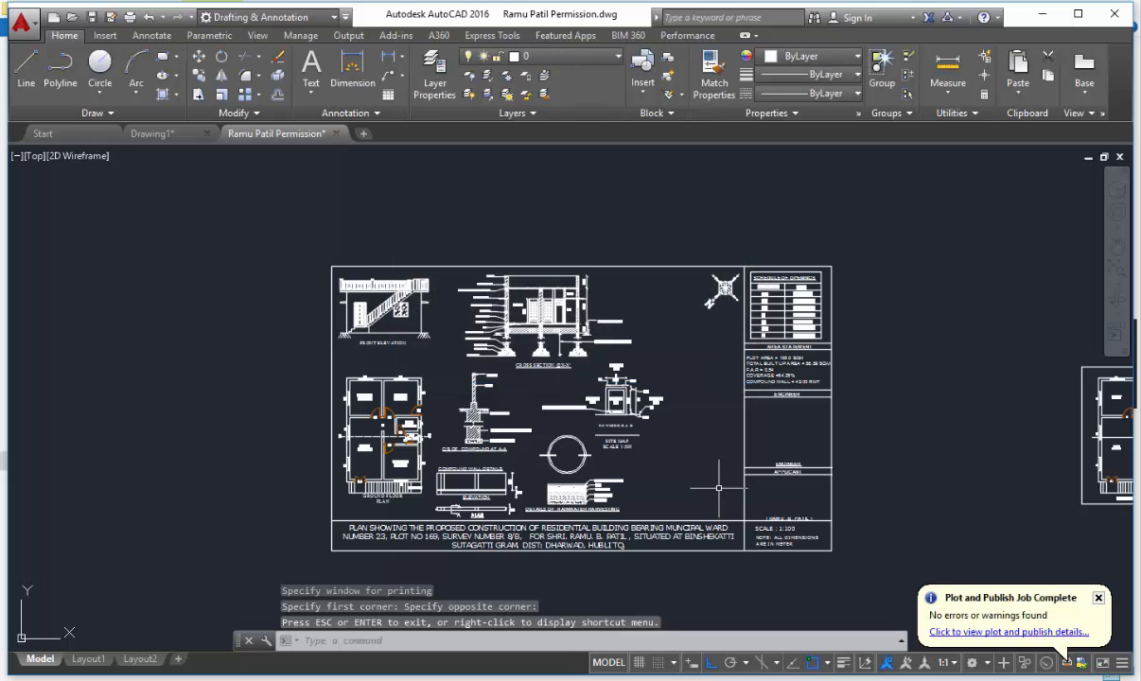
# - Start another single-sheet plot, reuse the <Previous plot> page setup and plot the permission sheet from its preview
pyautogui.hotkey('ctrl', 'p')
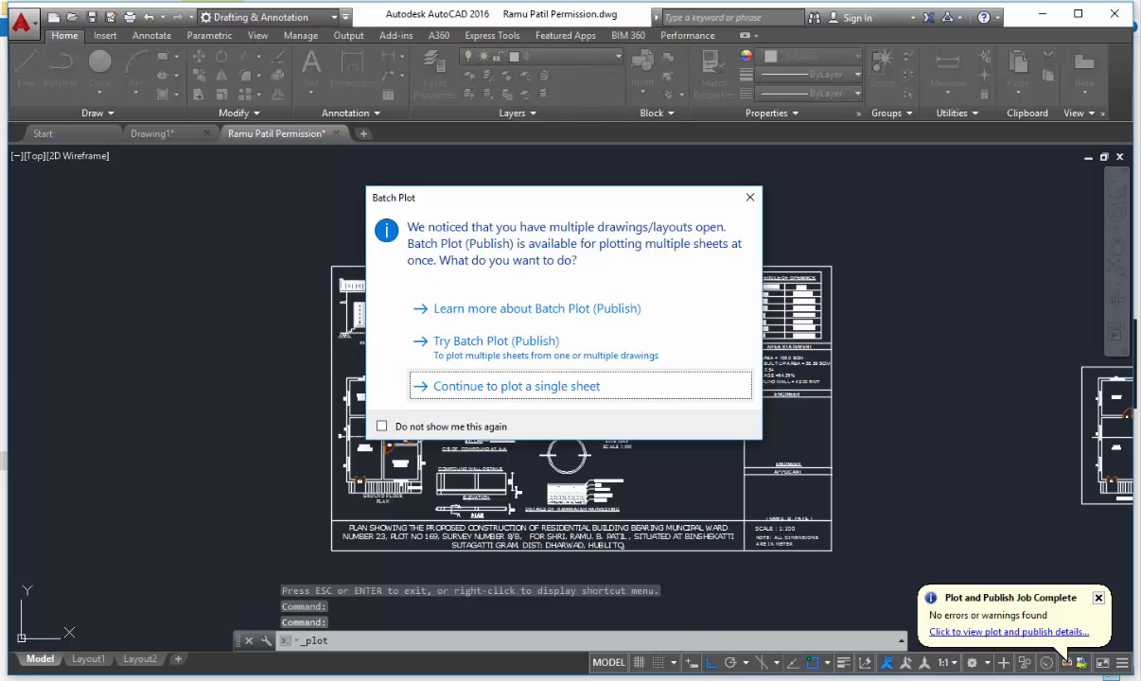
pyautogui.press('Return')
pyautogui.press('Return')
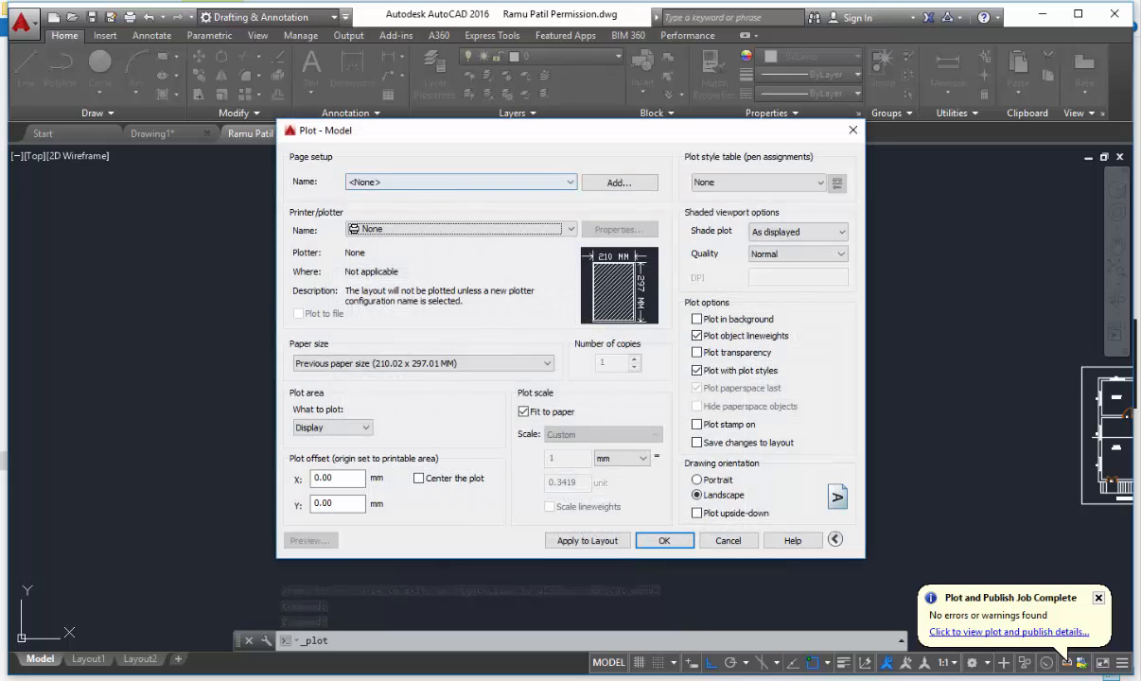
pyautogui.click(461, 182)
pyautogui.click(379, 204)
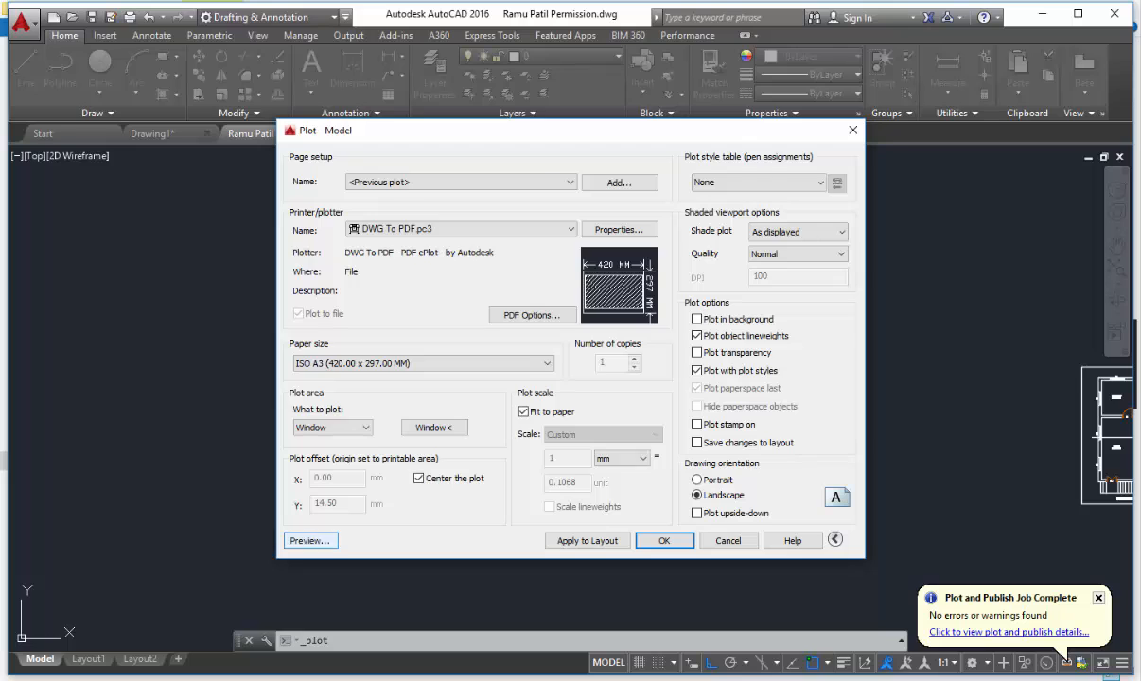
pyautogui.click(310, 540)
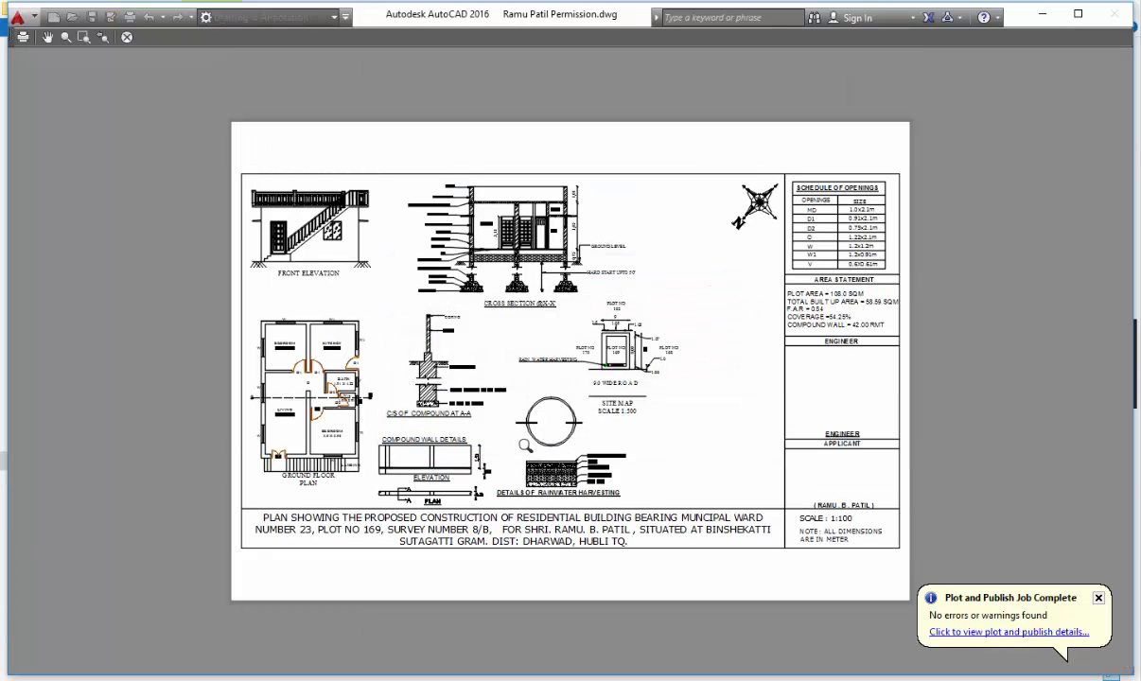
pyautogui.rightClick(571, 333)
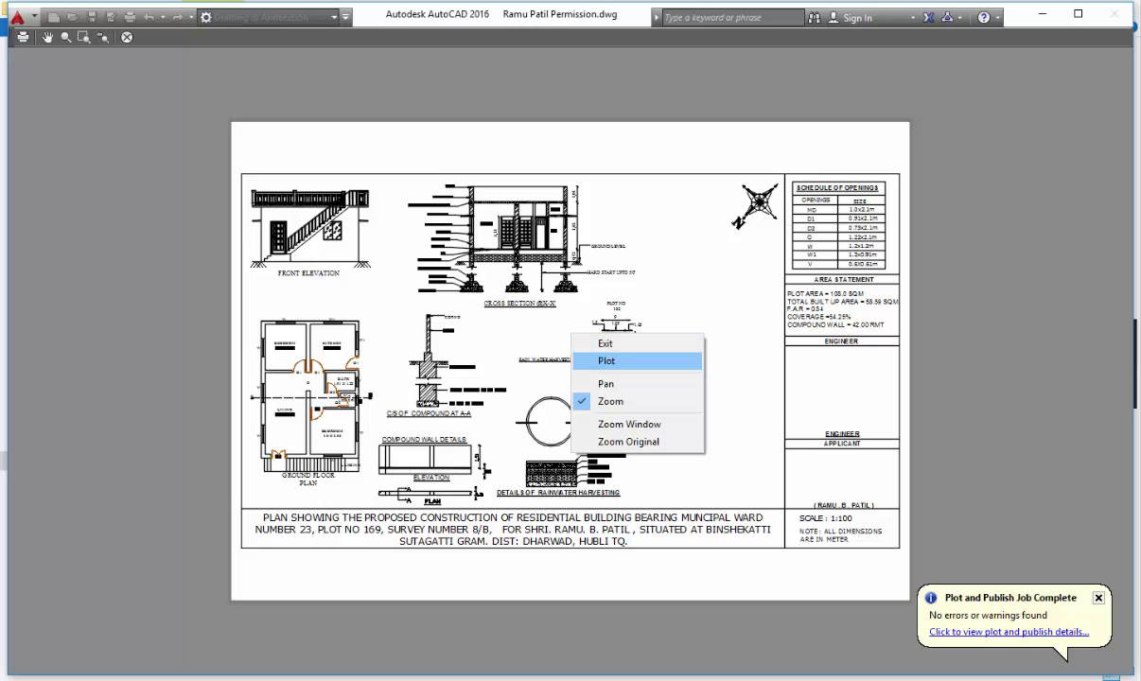
pyautogui.click(606, 361)
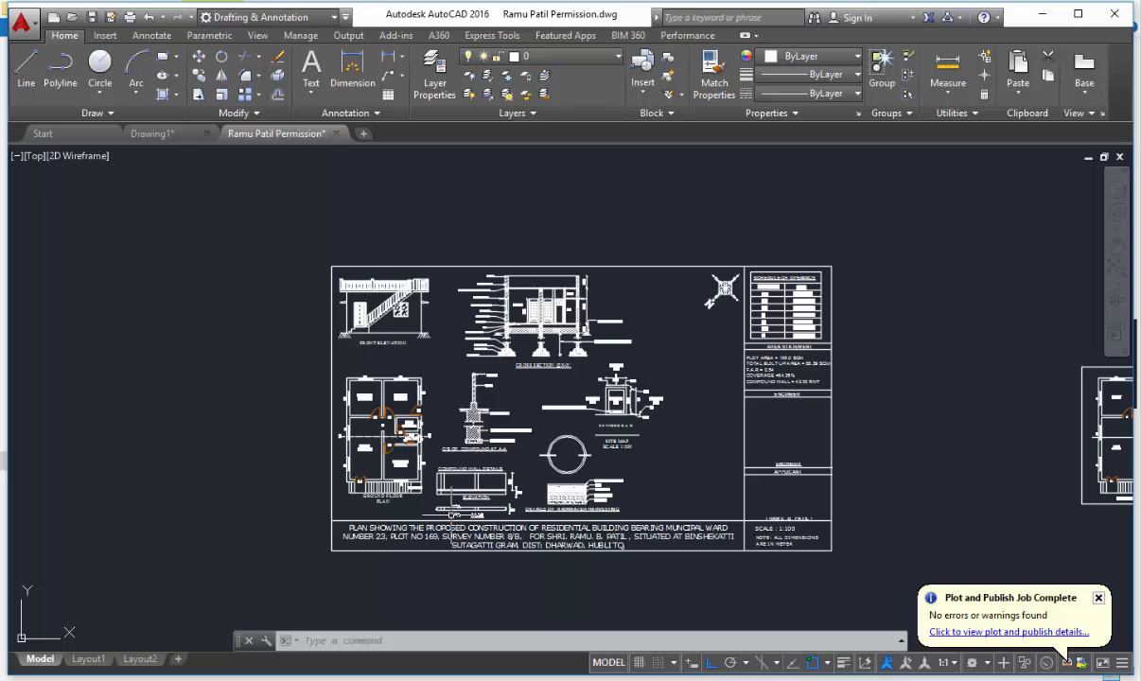
# - Set up a single-sheet plot for the ground floor plan with DWG To PDF.pc3 and ISO expand A4 (210.00 x 297.00 MM) paper
pyautogui.scroll(4, 410, 423)
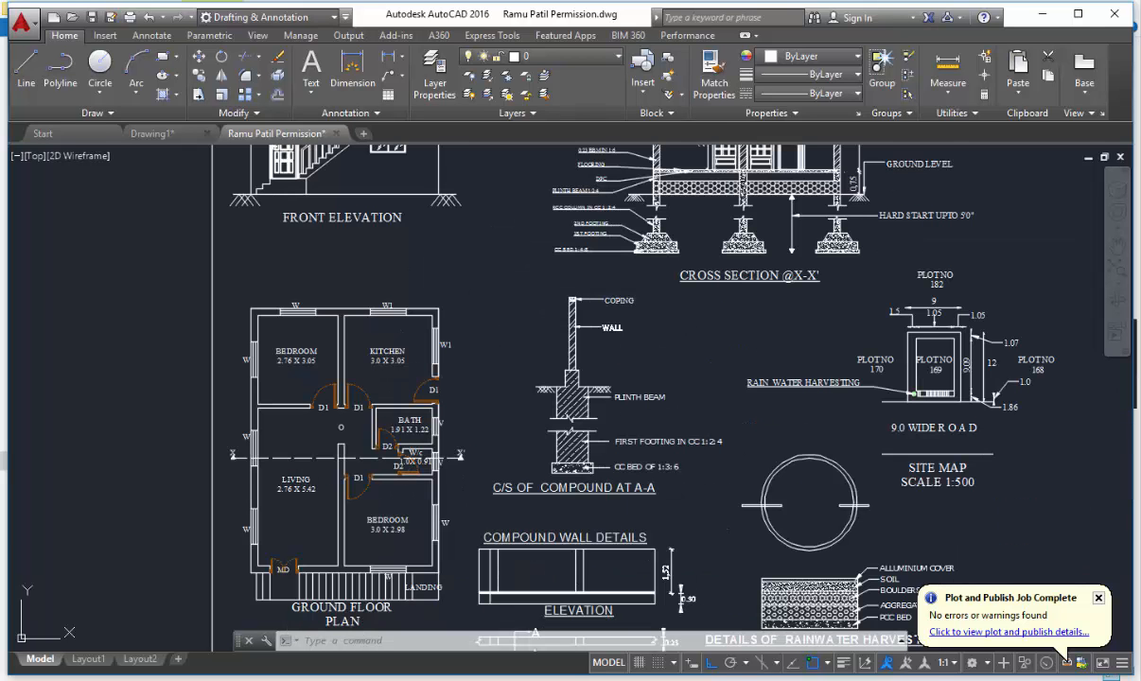
pyautogui.moveTo(375, 454); pyautogui.dragTo(431, 416, button='middle')
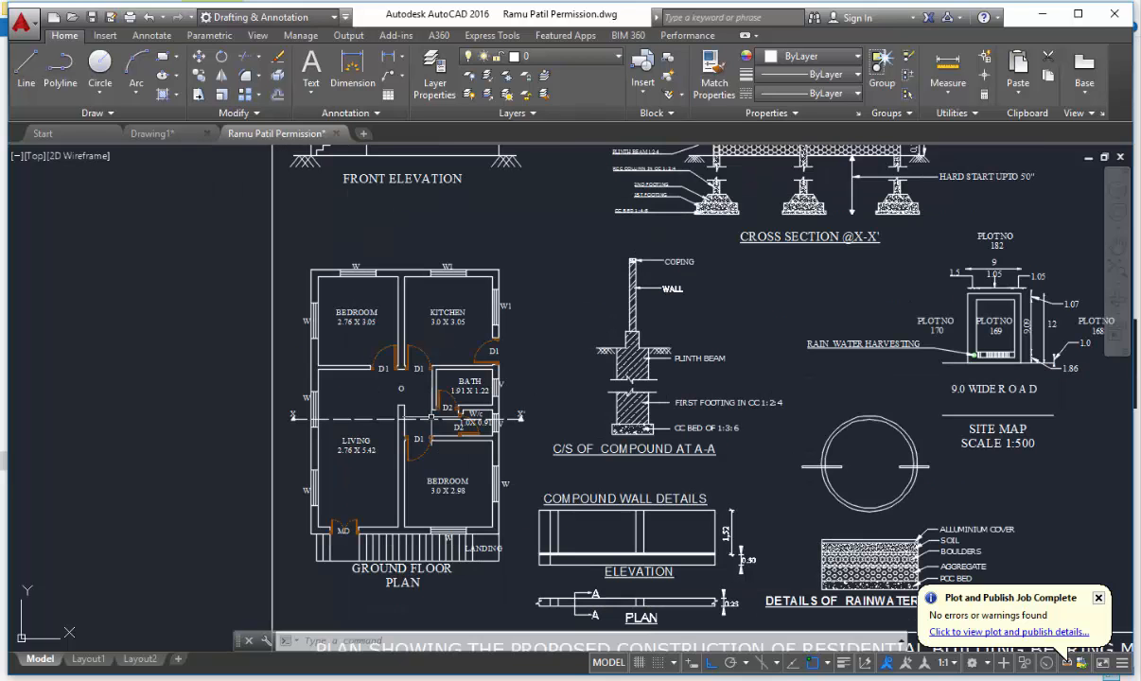
pyautogui.hotkey('ctrl', 'p')
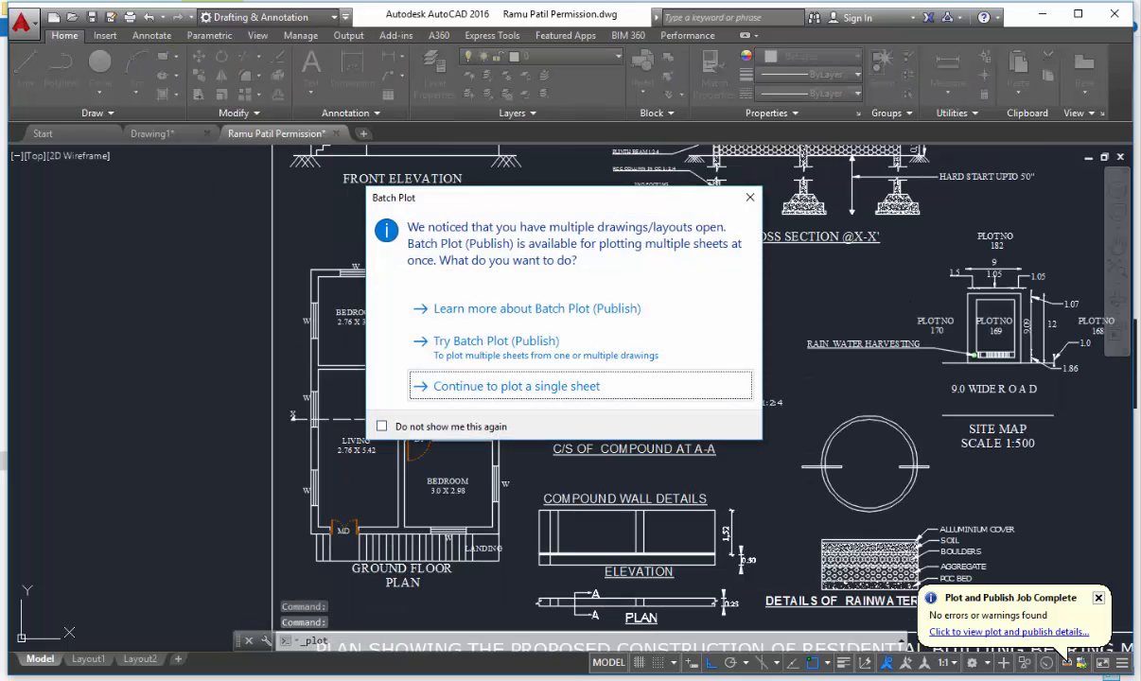
pyautogui.click(750, 197)
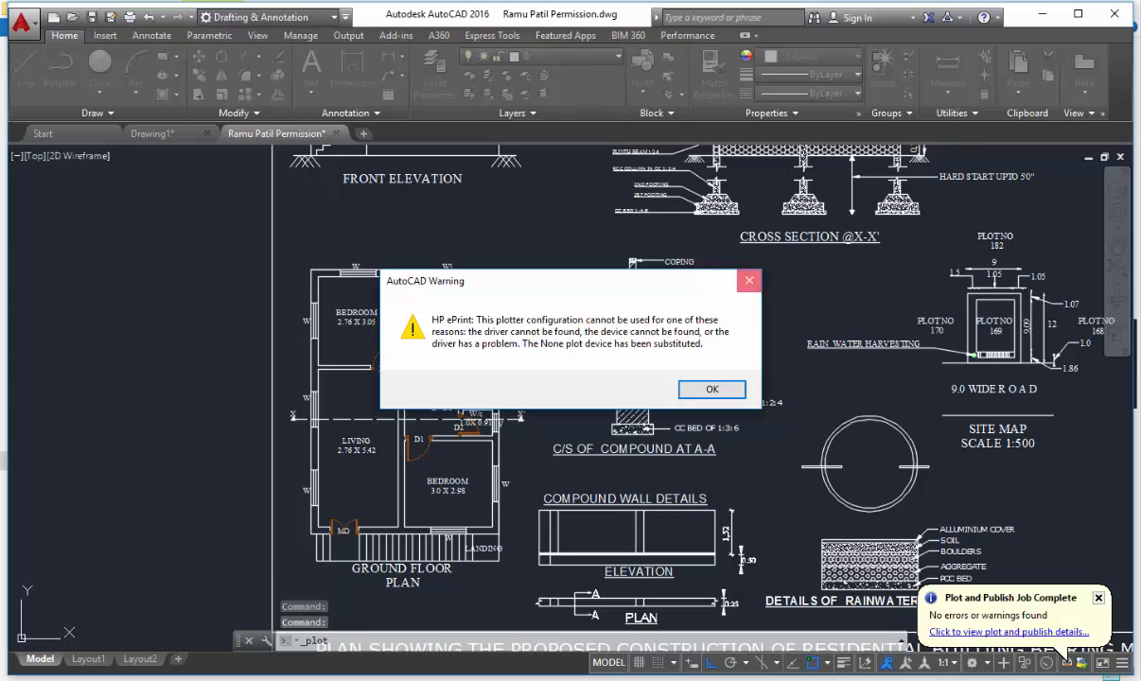
pyautogui.click(712, 389)
pyautogui.click(461, 229)
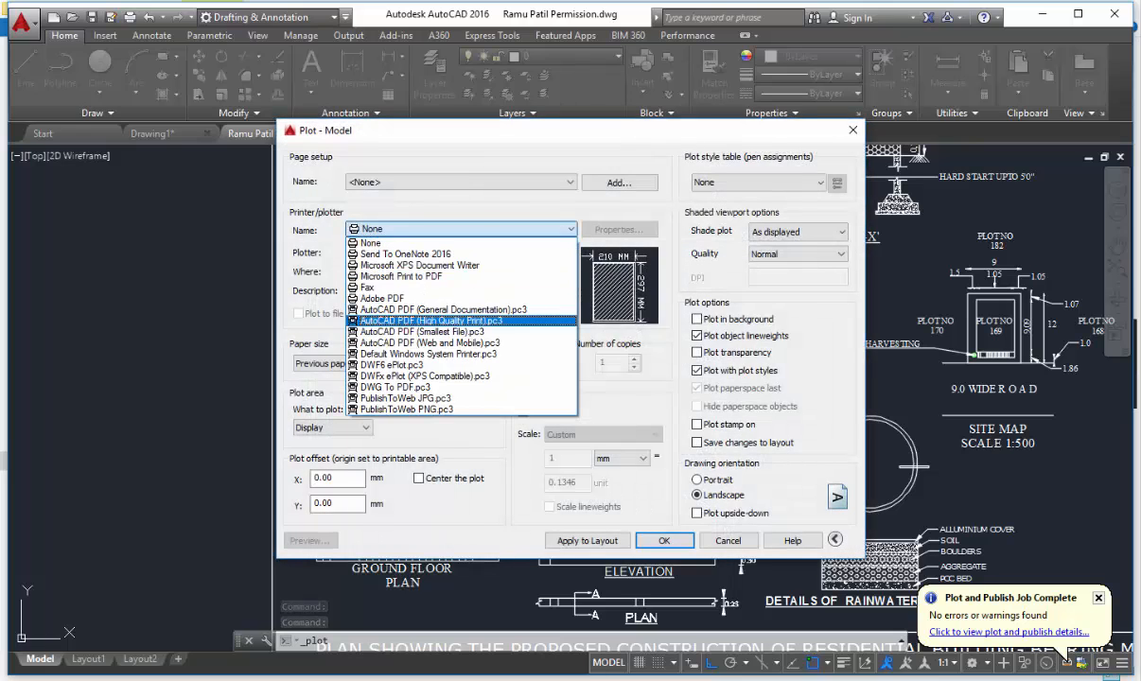
pyautogui.click(395, 387)
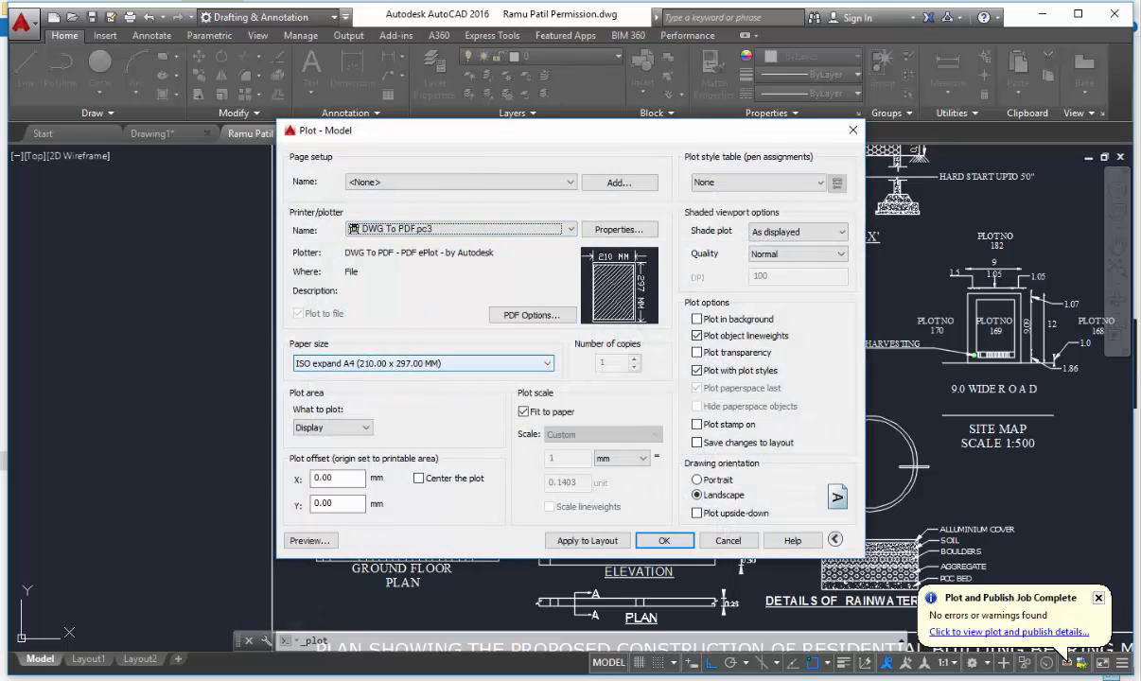
pyautogui.click(426, 363)
pyautogui.click(426, 363)
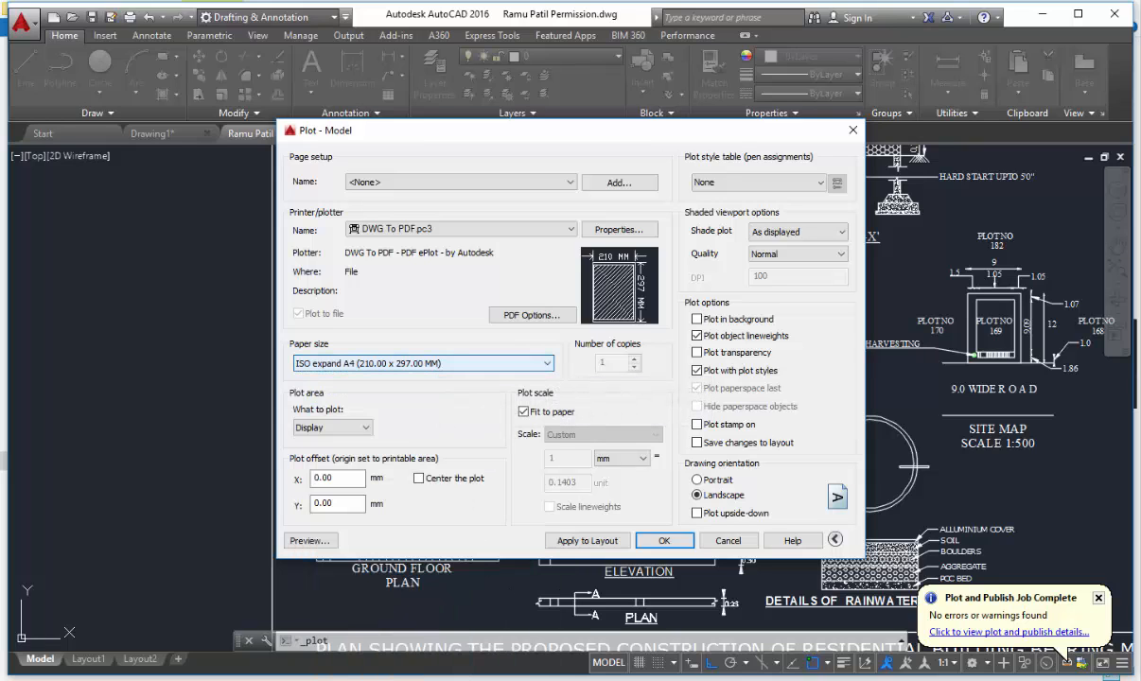
# - Define the plot area as a window around only the ground floor plan and its title, and center the plot
pyautogui.click(332, 427)
pyautogui.click(312, 468)
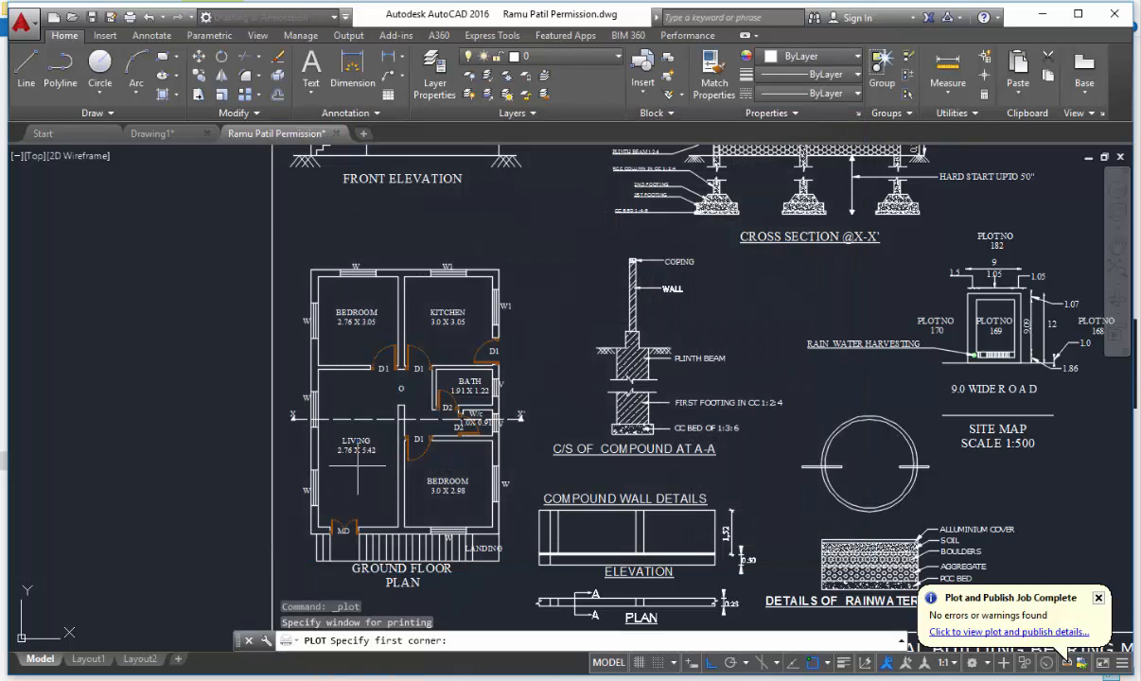
pyautogui.click(290, 245)
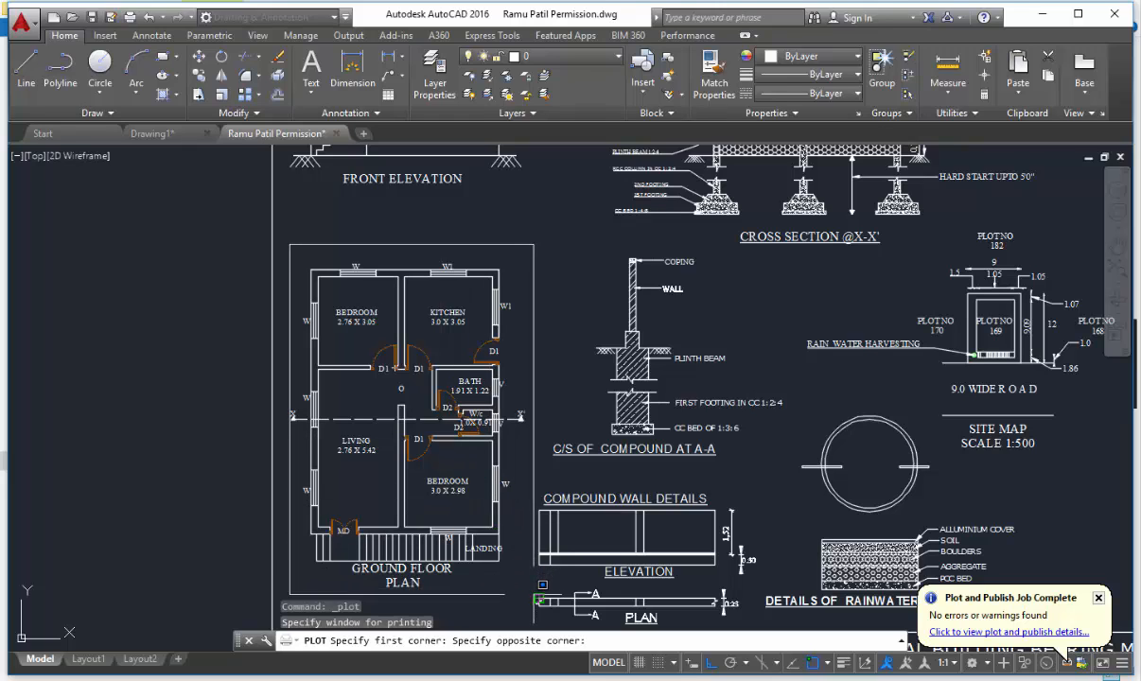
pyautogui.click(542, 586)
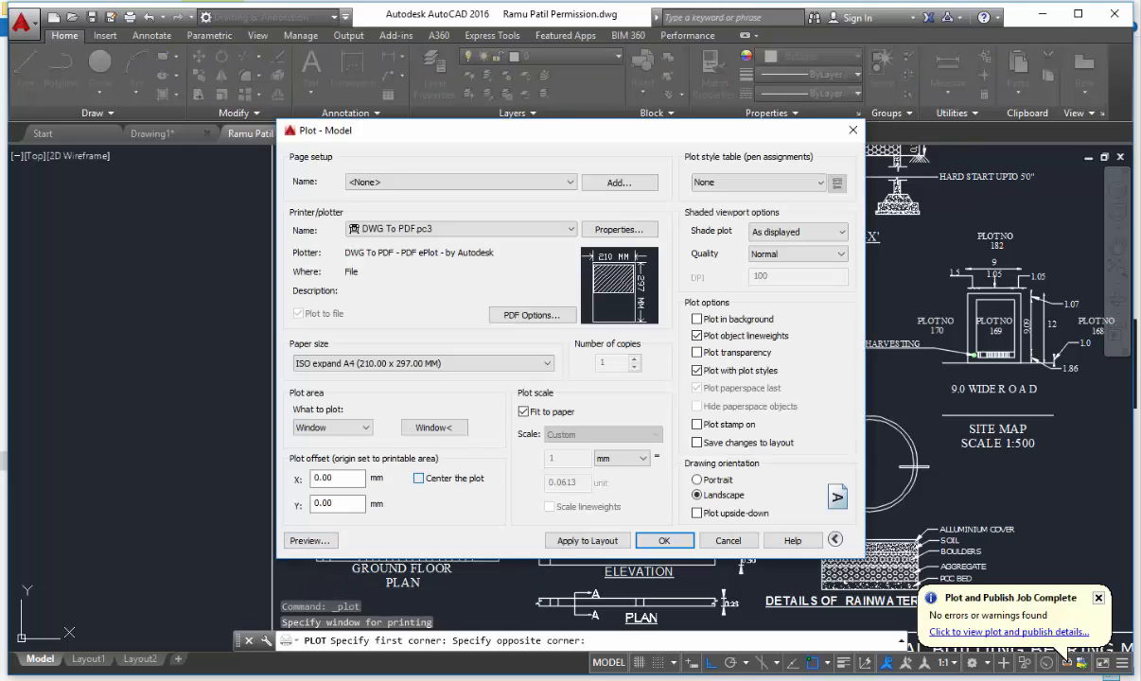
# - Preview the ground floor plan's plot, and back in the plot settings change the drawing orientation to Portrait
pyautogui.click(310, 540)
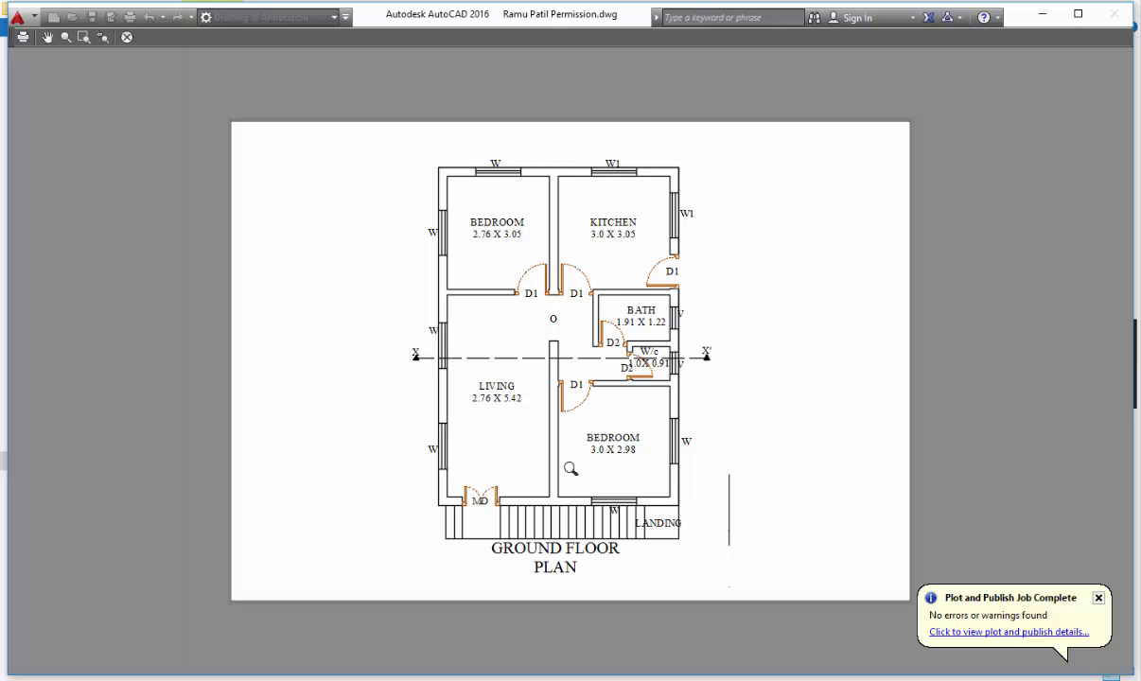
pyautogui.rightClick(541, 319)
pyautogui.click(568, 326)
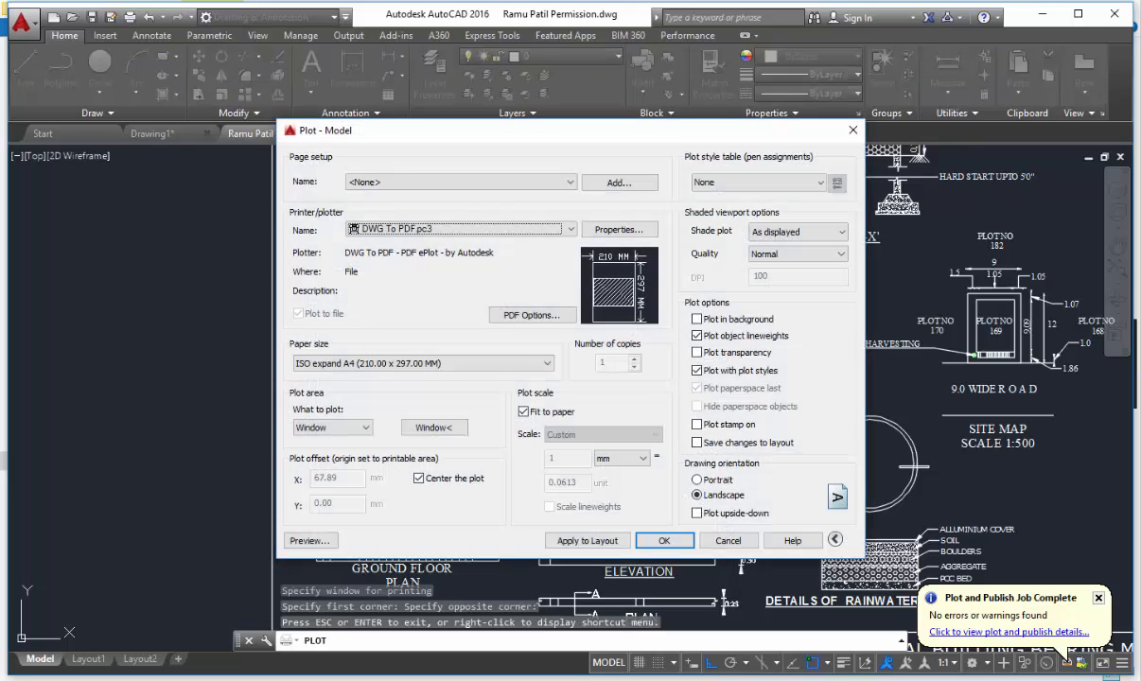
pyautogui.click(698, 481)
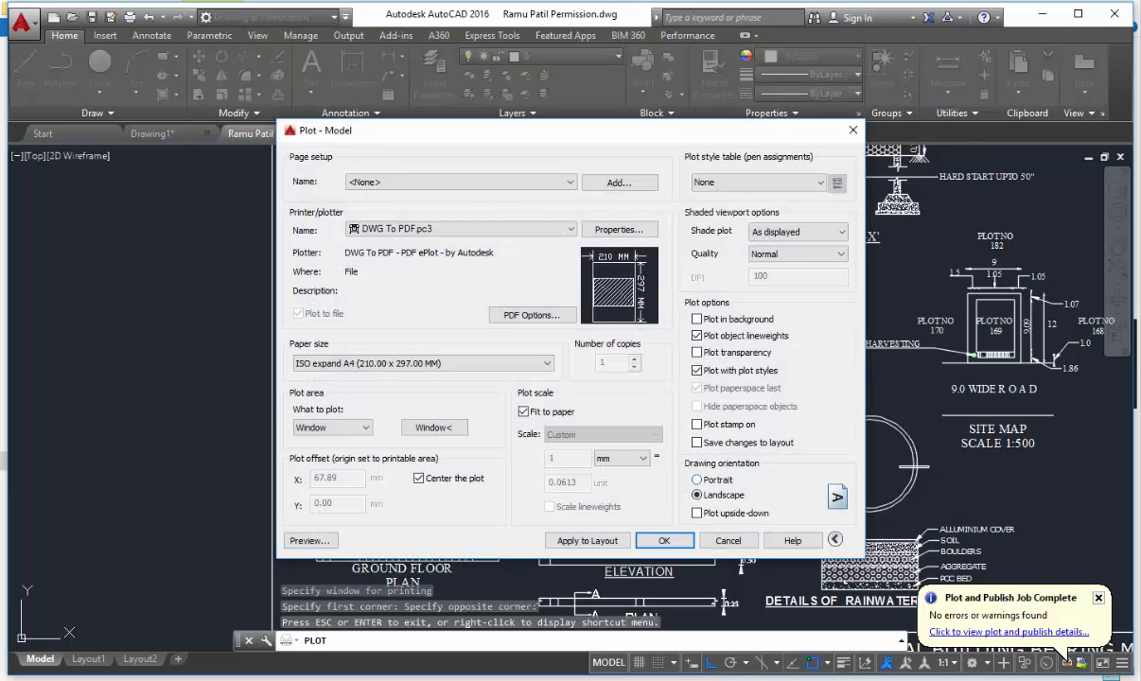
# - Preview the ground floor plan's portrait plot, try to plot it from the preview and close the plot settings
pyautogui.click(310, 541)
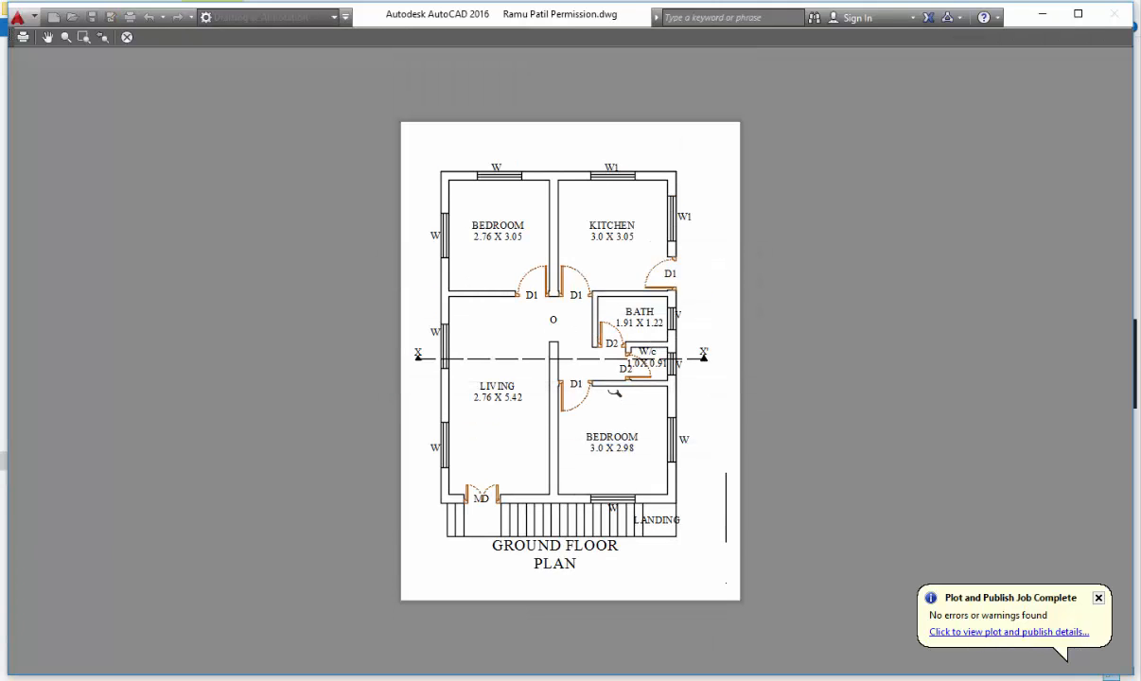
pyautogui.rightClick(592, 342)
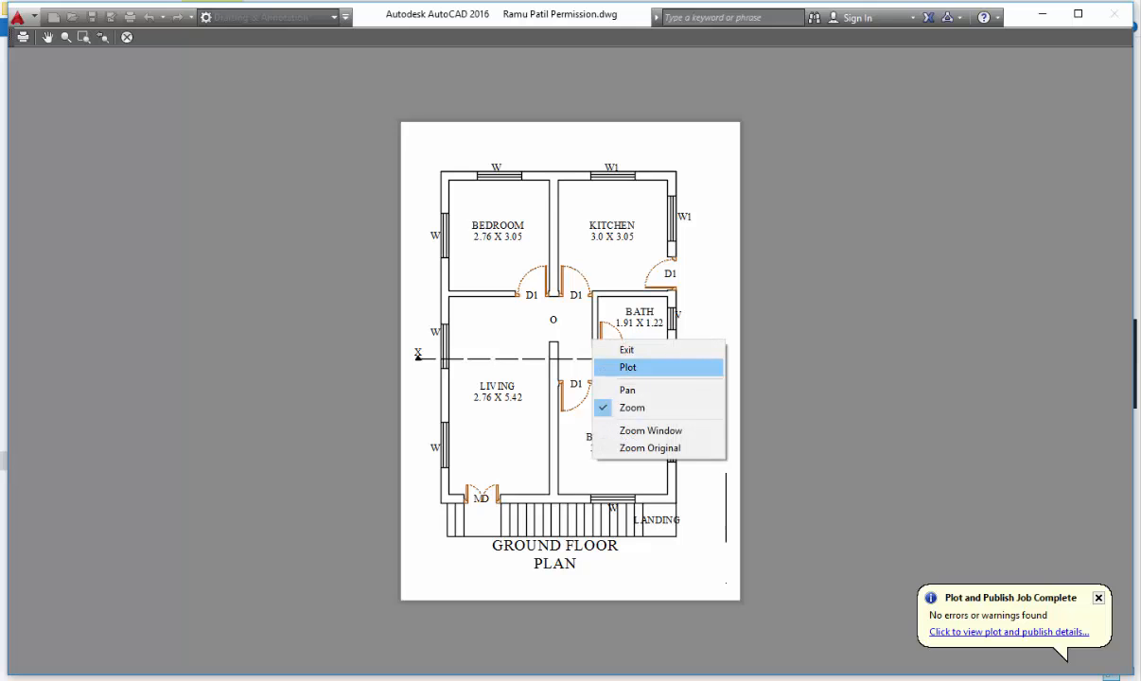
pyautogui.click(627, 367)
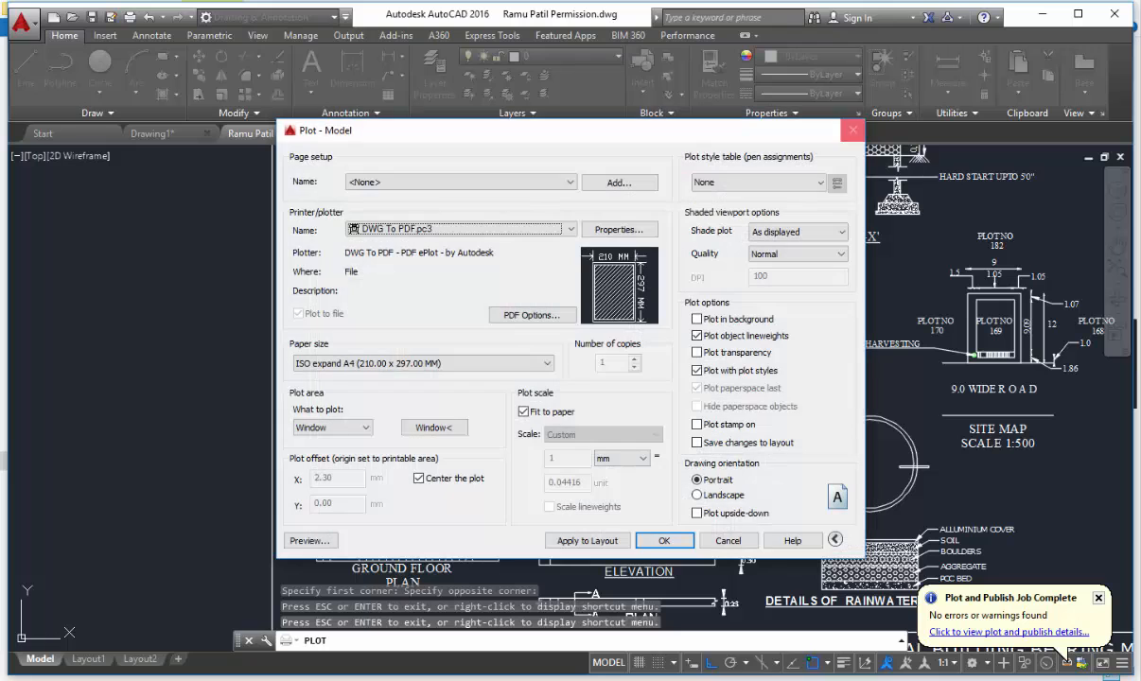
pyautogui.click(853, 130)
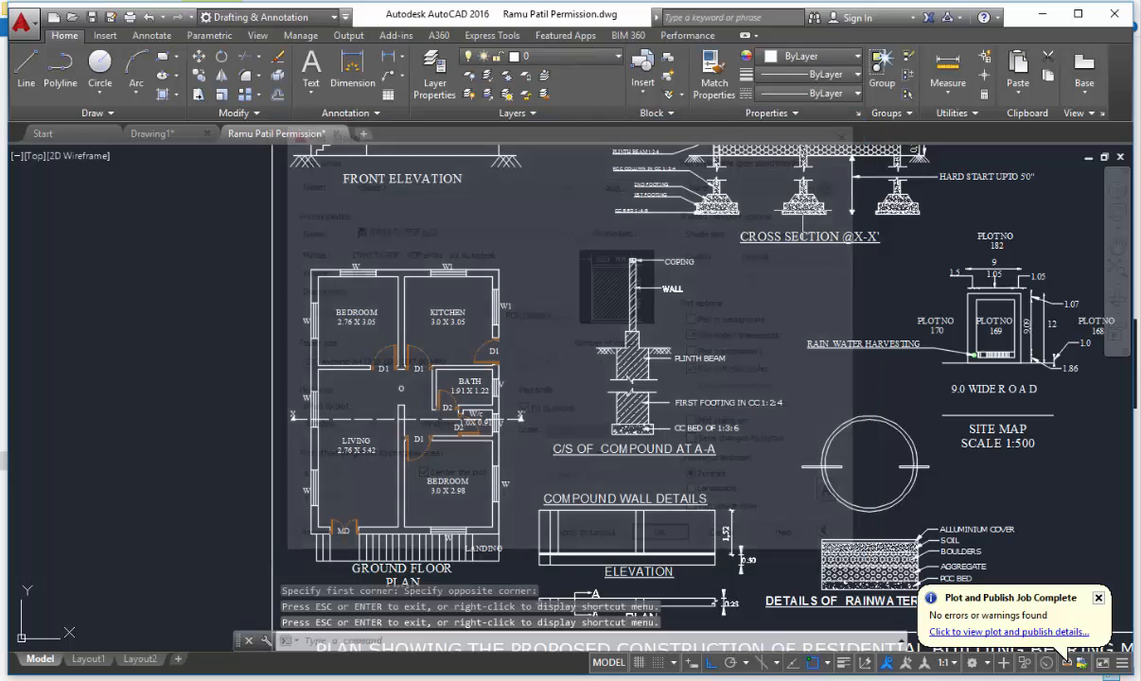
pyautogui.scroll(-8, 580, 466)
pyautogui.scroll(2, 701, 493)
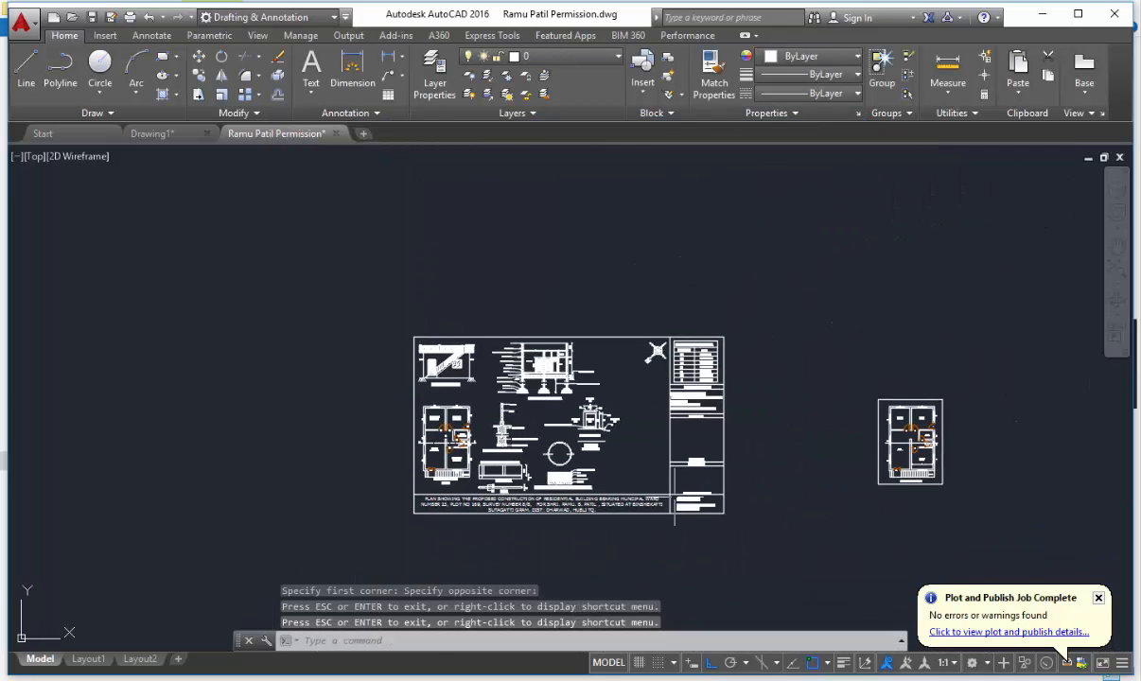
pyautogui.scroll(2, 700, 493)
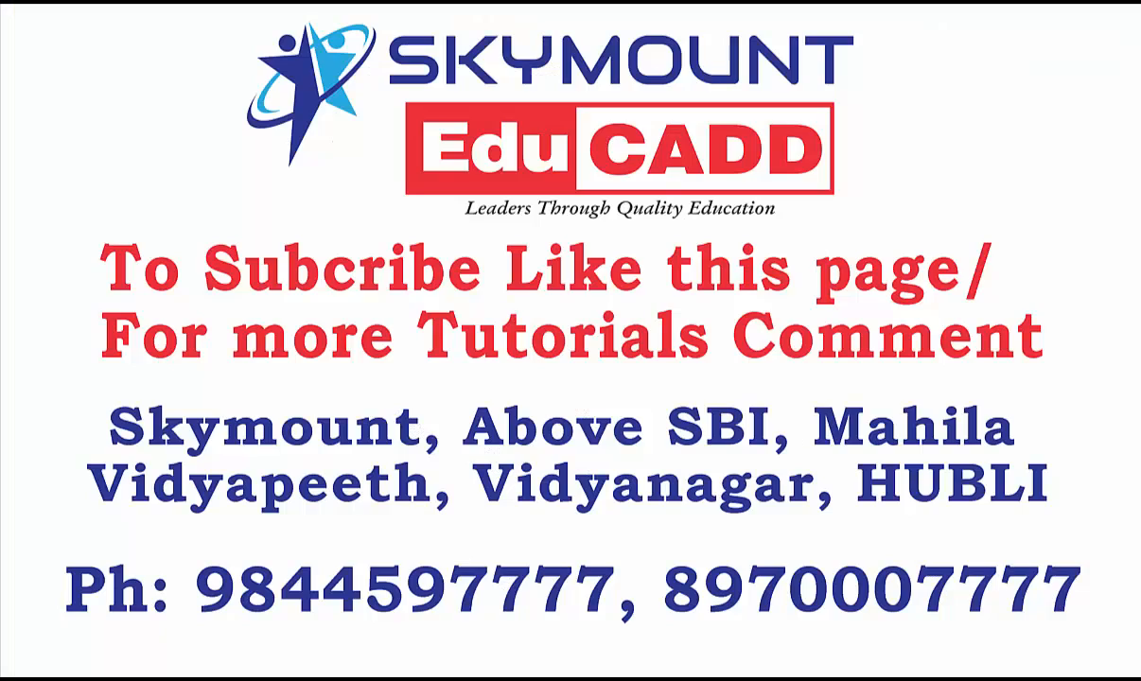